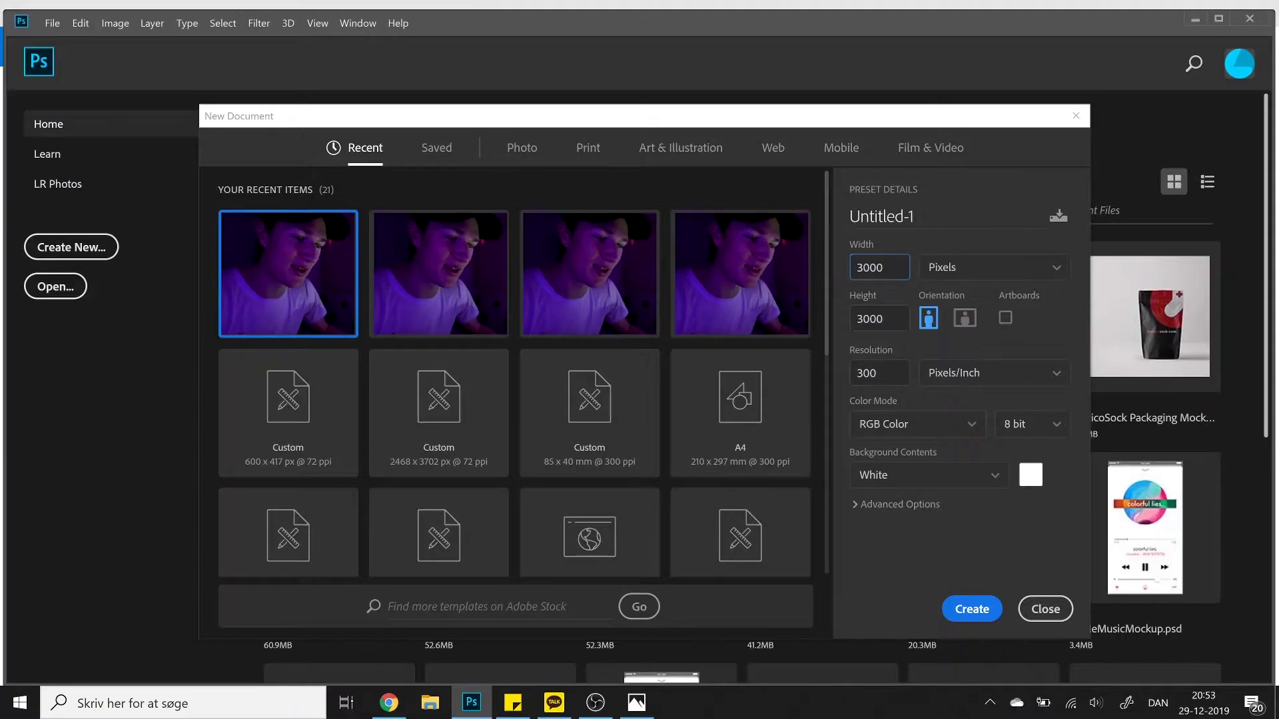
# Create a new 3000 × 3000 pixel RGB document at 300 pixels/inch with a white background.
pyautogui.press('Tab')
pyautogui.press('Tab')
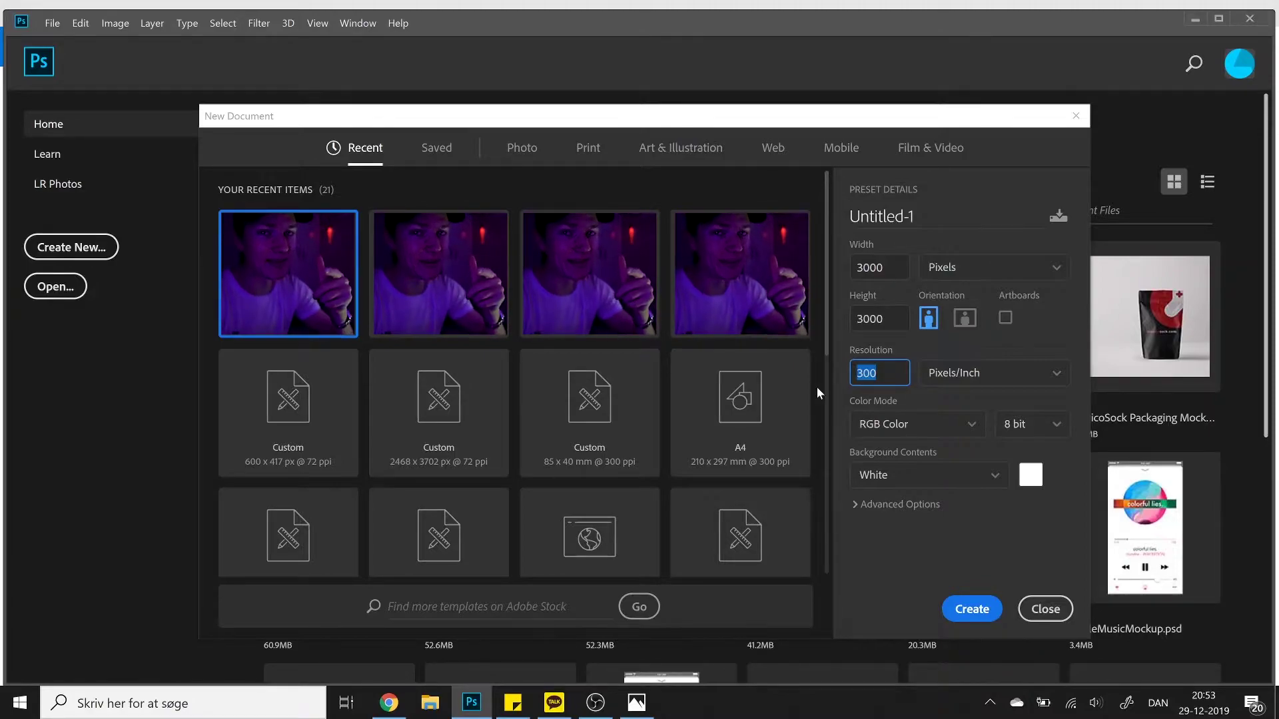
pyautogui.click(983, 611)
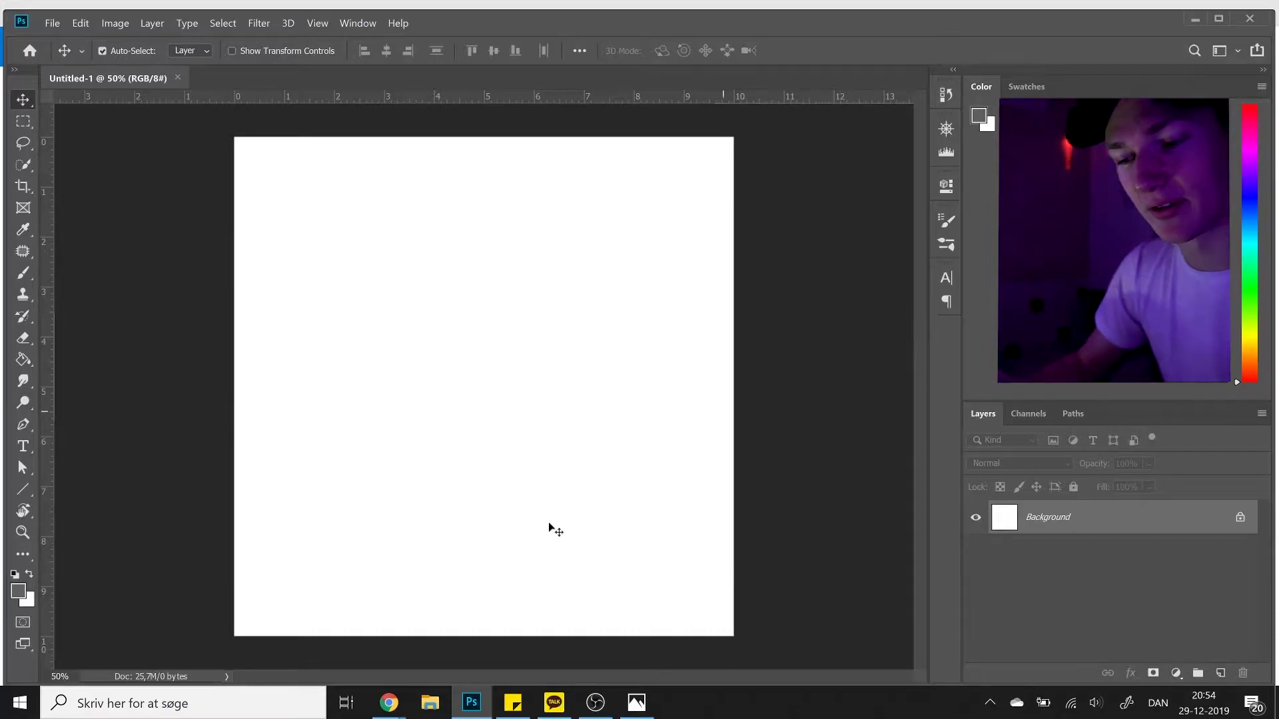
# Switch to Chrome, open unsplash.com and search its photos for "abstract".
pyautogui.moveTo(397, 713)
pyautogui.click(469, 609)
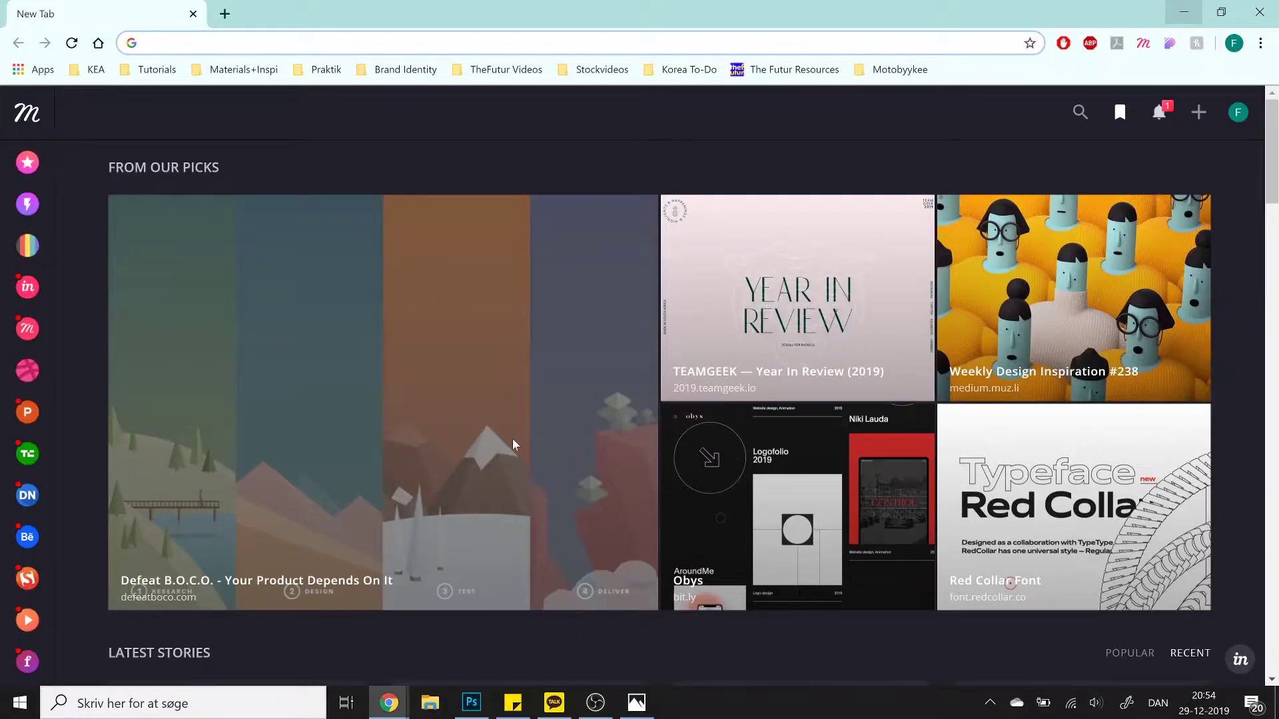
pyautogui.write('unsp')
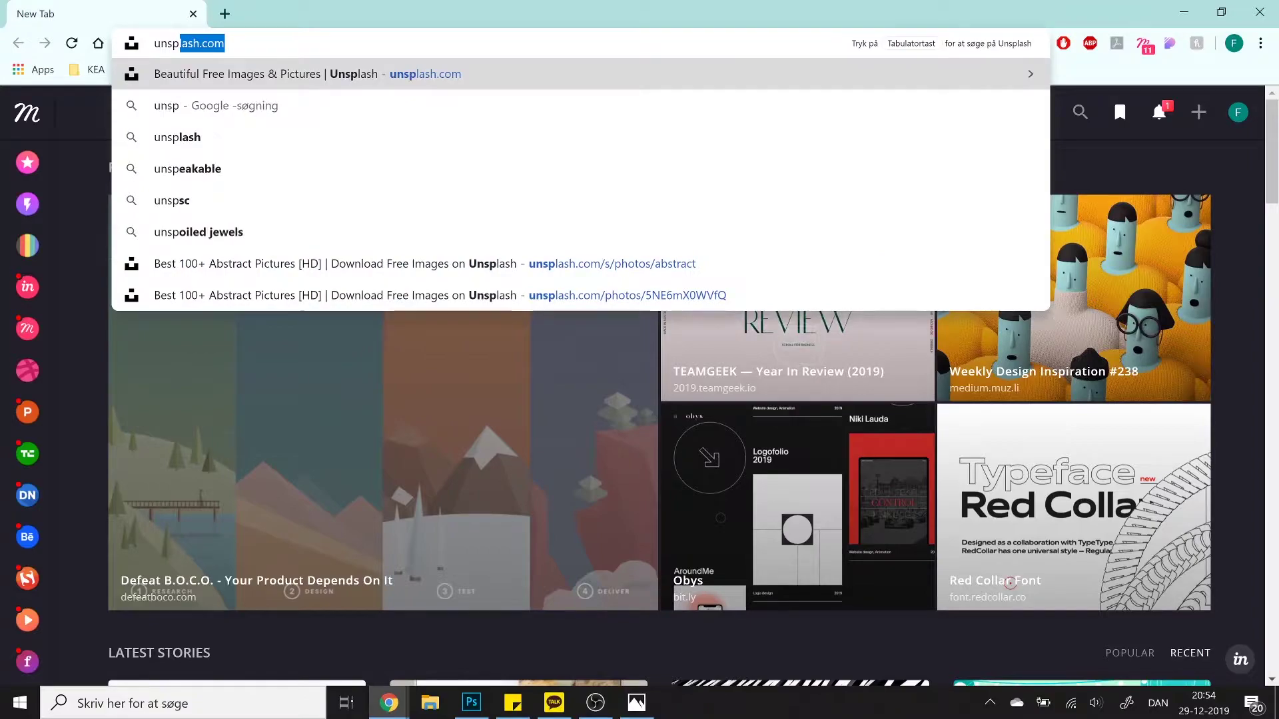
pyautogui.press('Return')
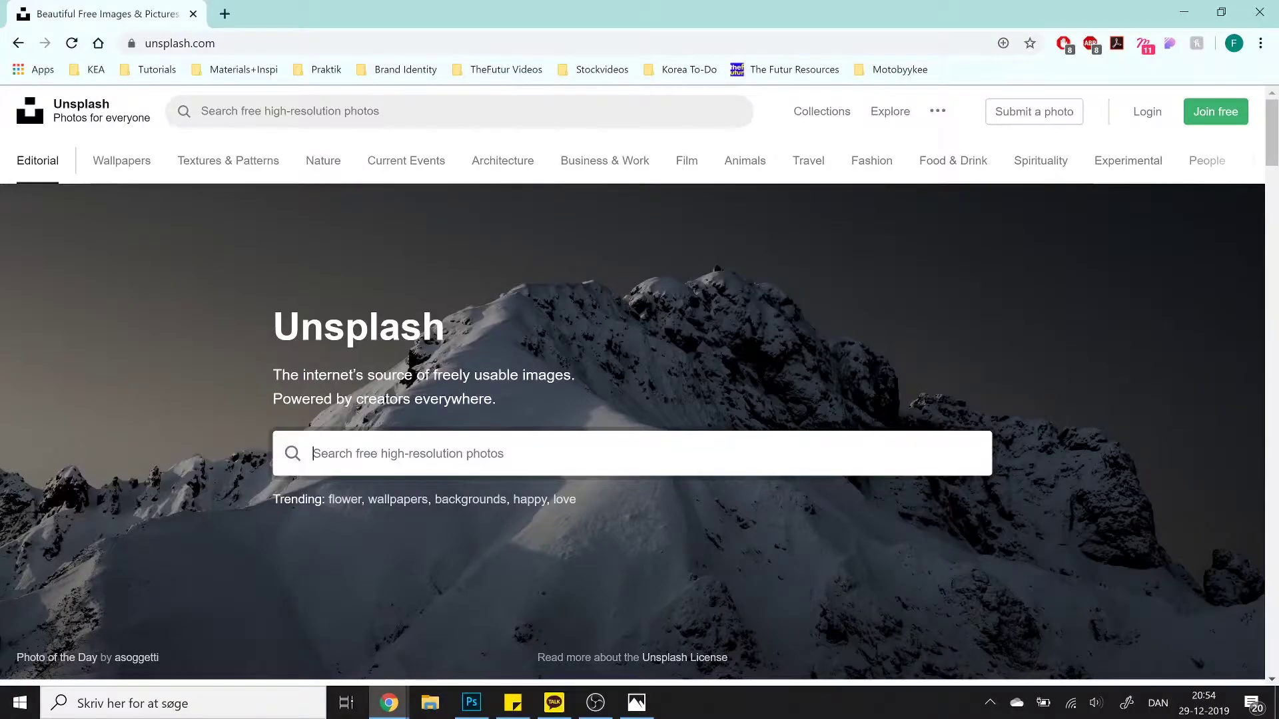
pyautogui.write('abstract')
pyautogui.press('Return')
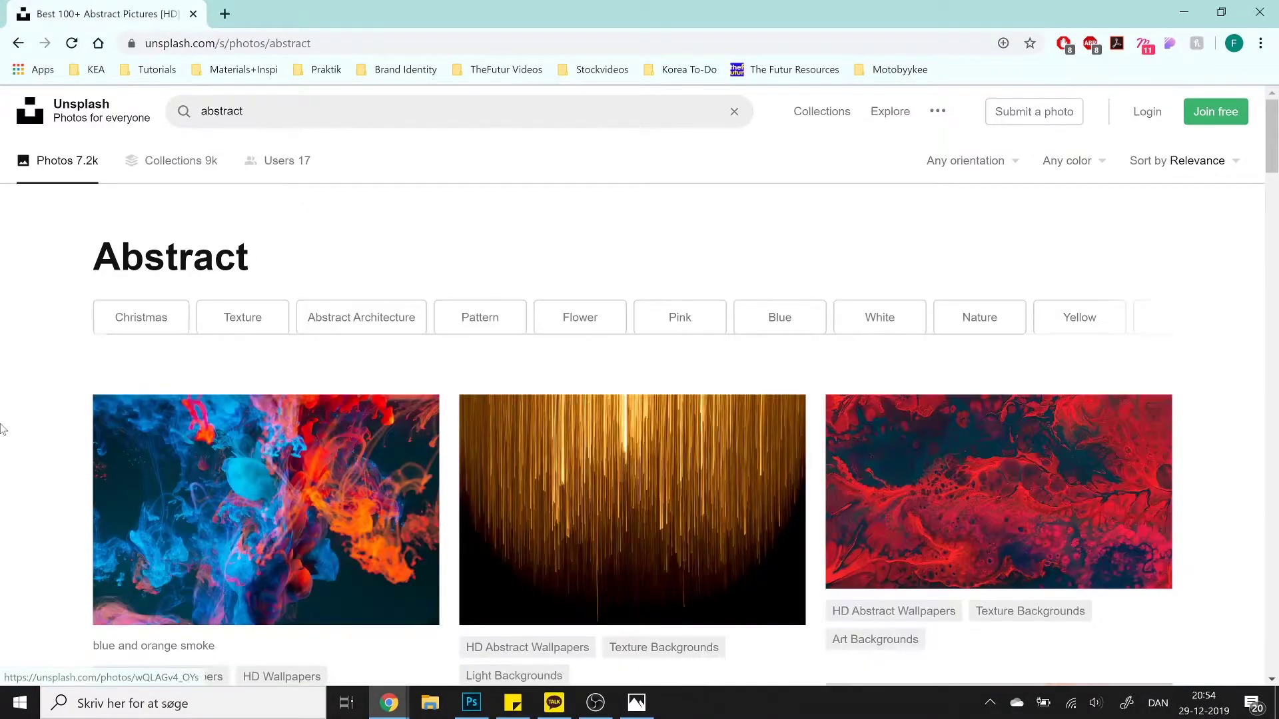
# Browse the abstract photo results on Unsplash for colourful images suitable as cover art material.
pyautogui.scroll(-10, 2, 429)
pyautogui.scroll(-6, 2, 430)
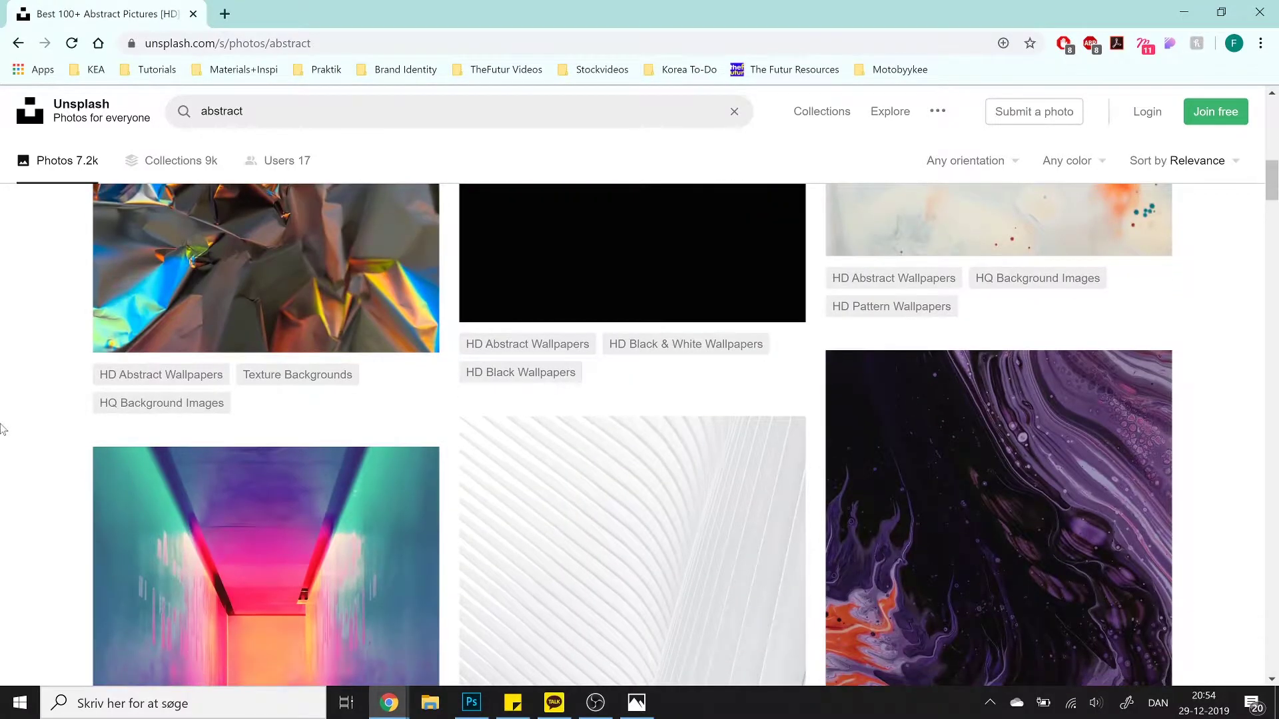
pyautogui.scroll(-10, 2, 430)
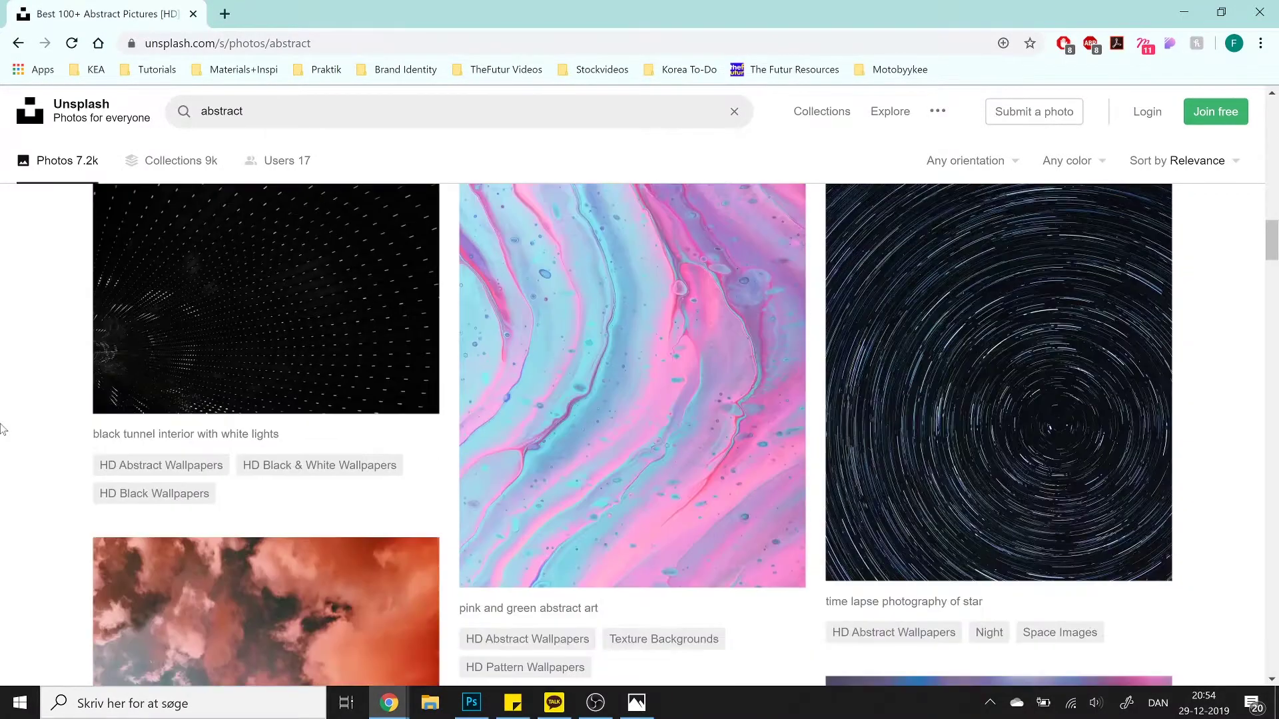
pyautogui.scroll(3, 2, 430)
pyautogui.scroll(3, 2, 429)
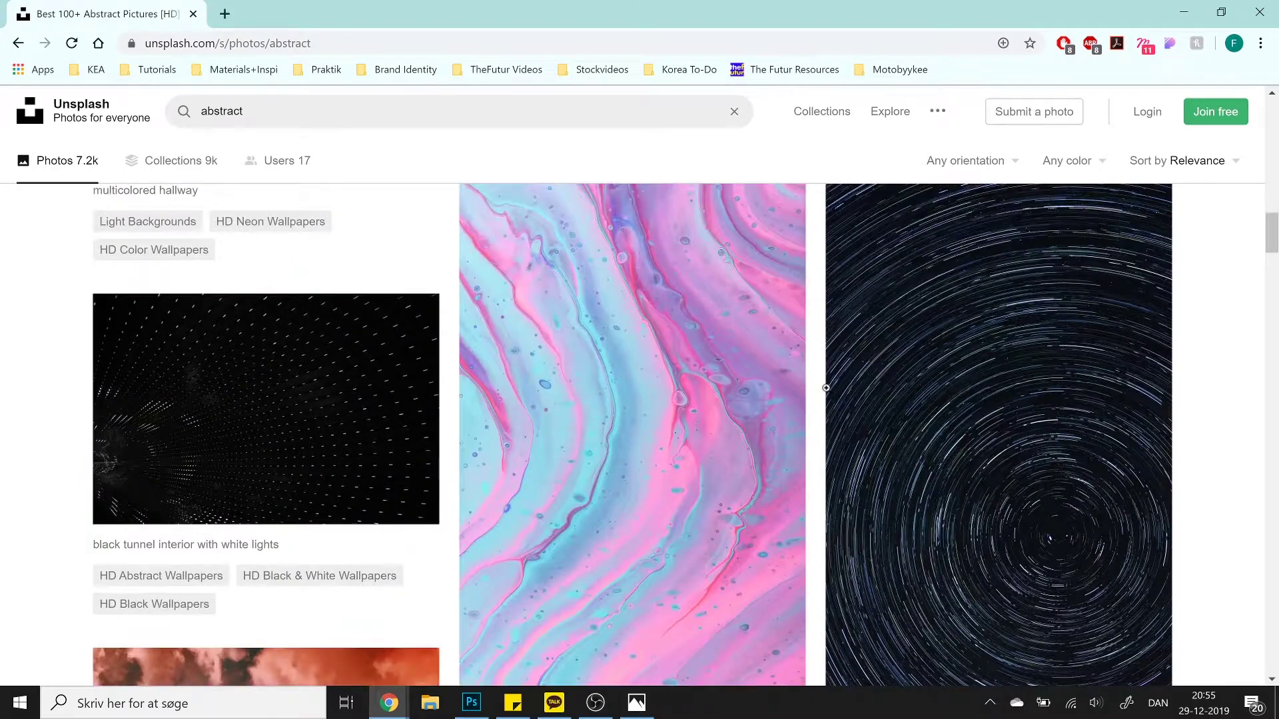
pyautogui.moveTo(586, 462)
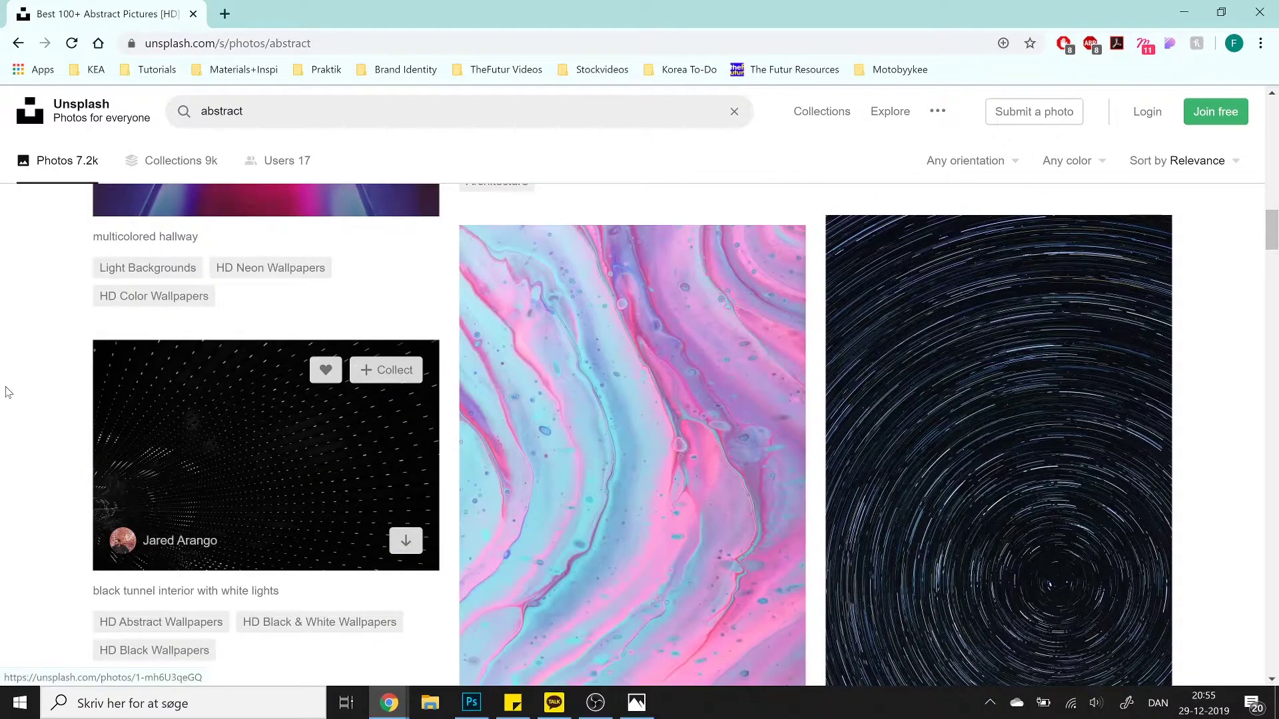
pyautogui.scroll(-15, 3, 413)
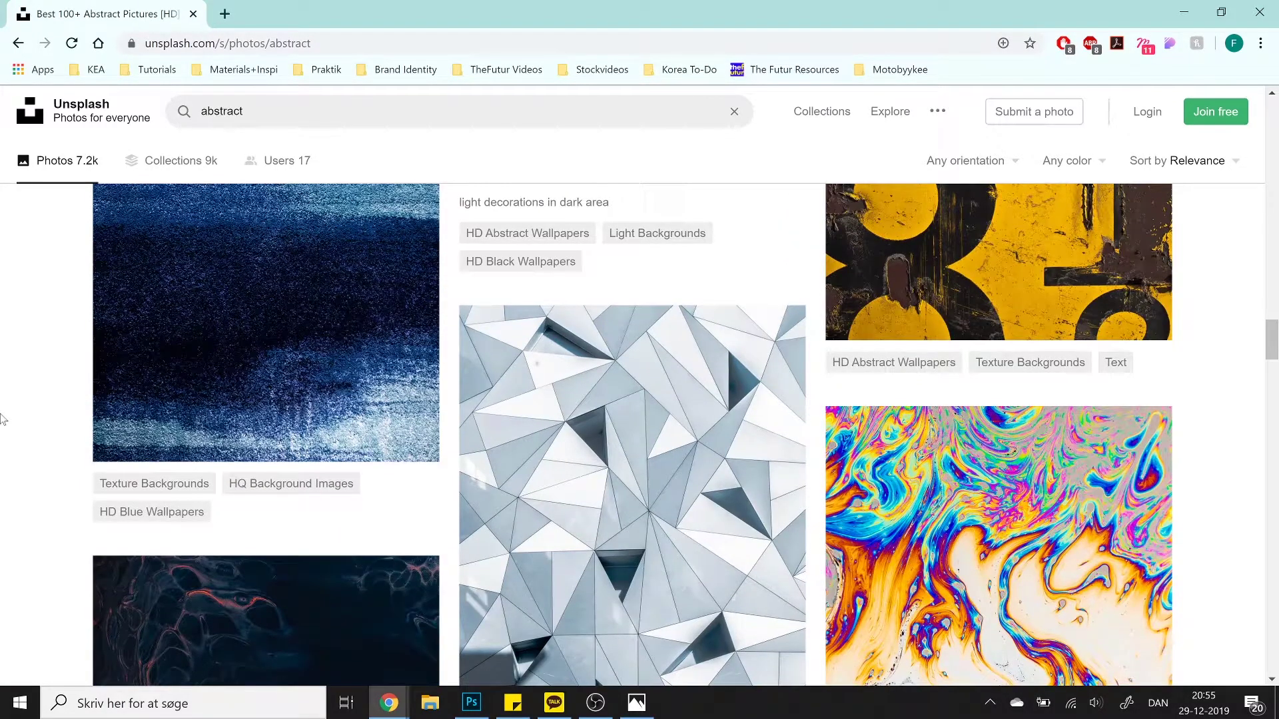
pyautogui.scroll(-7, 2, 418)
pyautogui.scroll(-9, 2, 418)
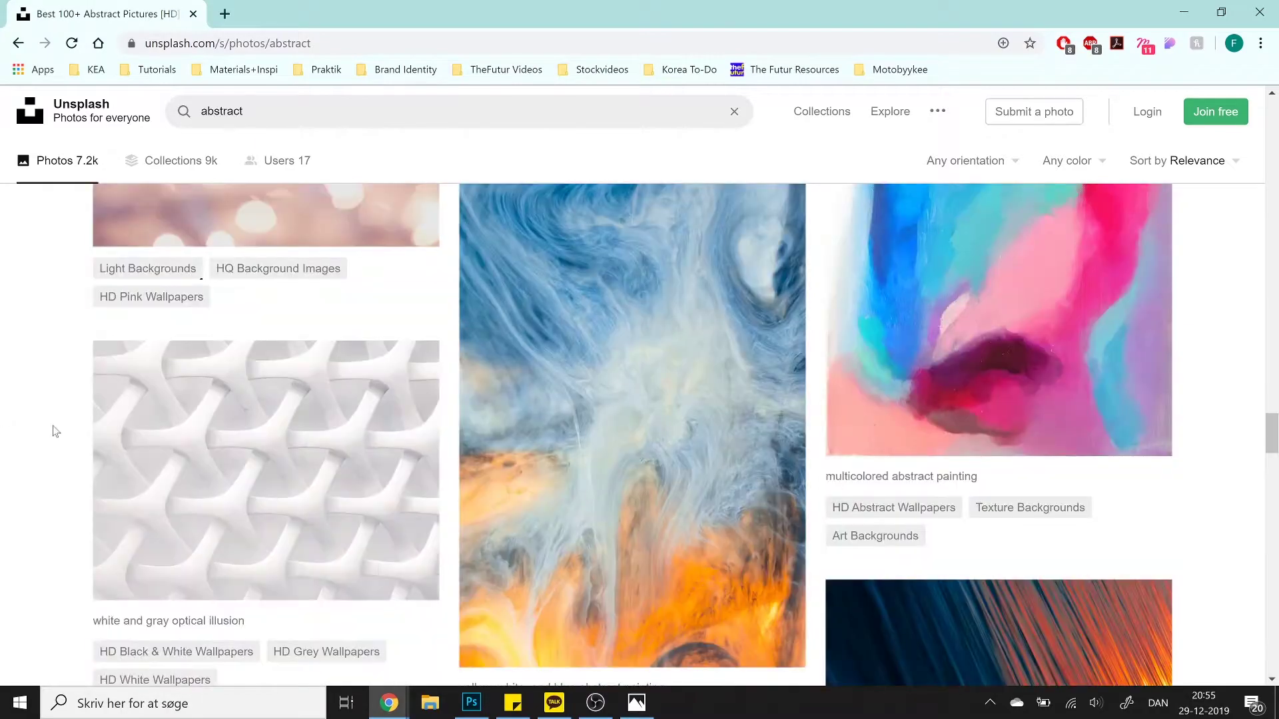
pyautogui.moveTo(958, 349)
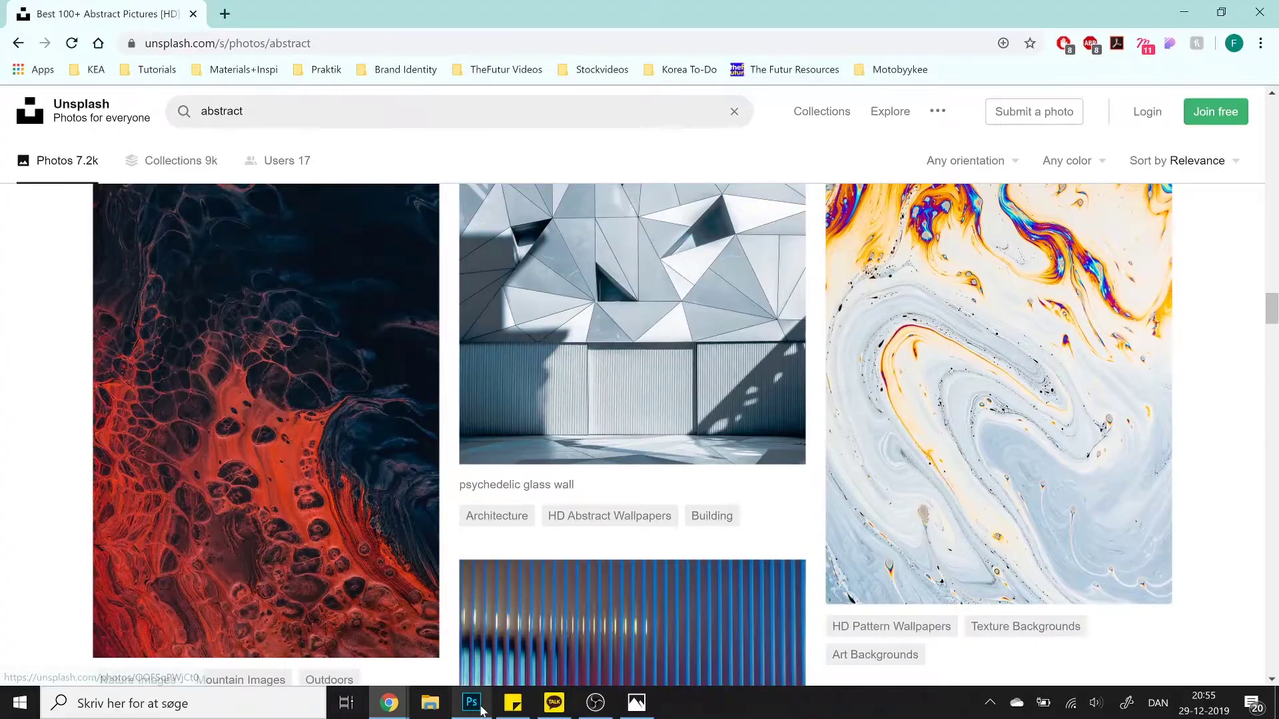
# Return to Photoshop and open the "materials for da vid" folder inside Aesthetic Cover Art in File Explorer.
pyautogui.click(468, 704)
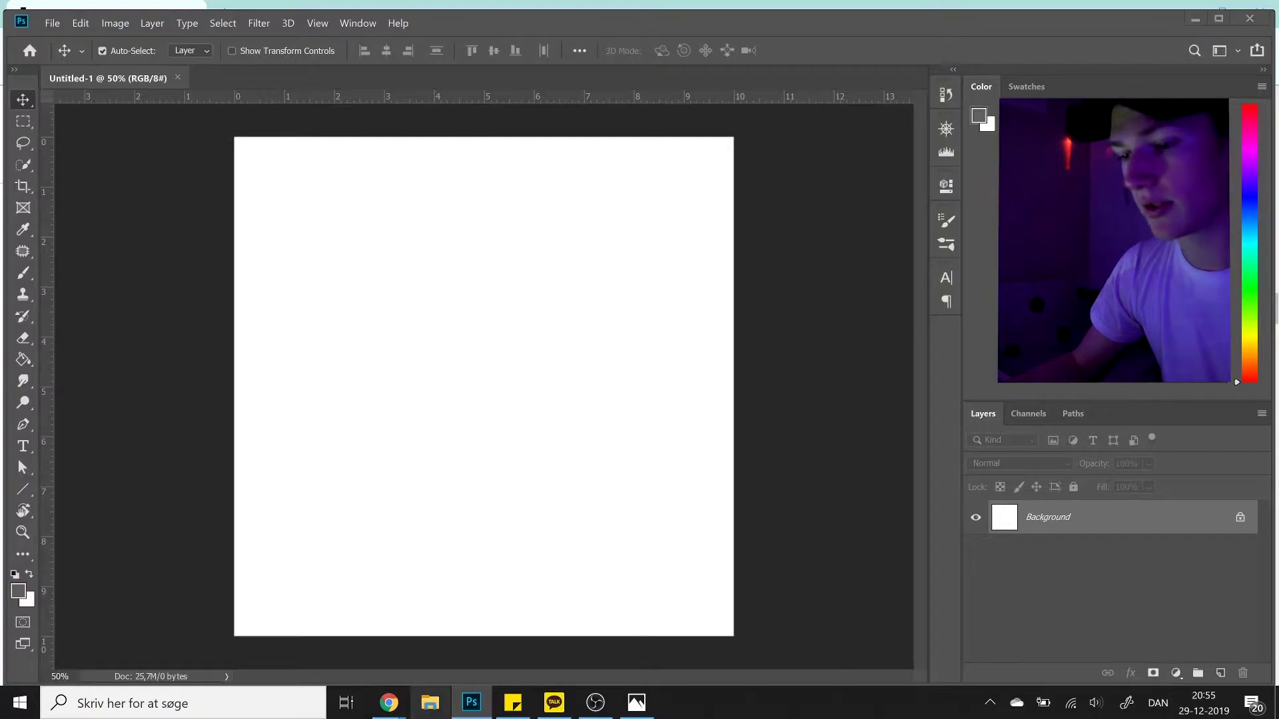
pyautogui.click(430, 702)
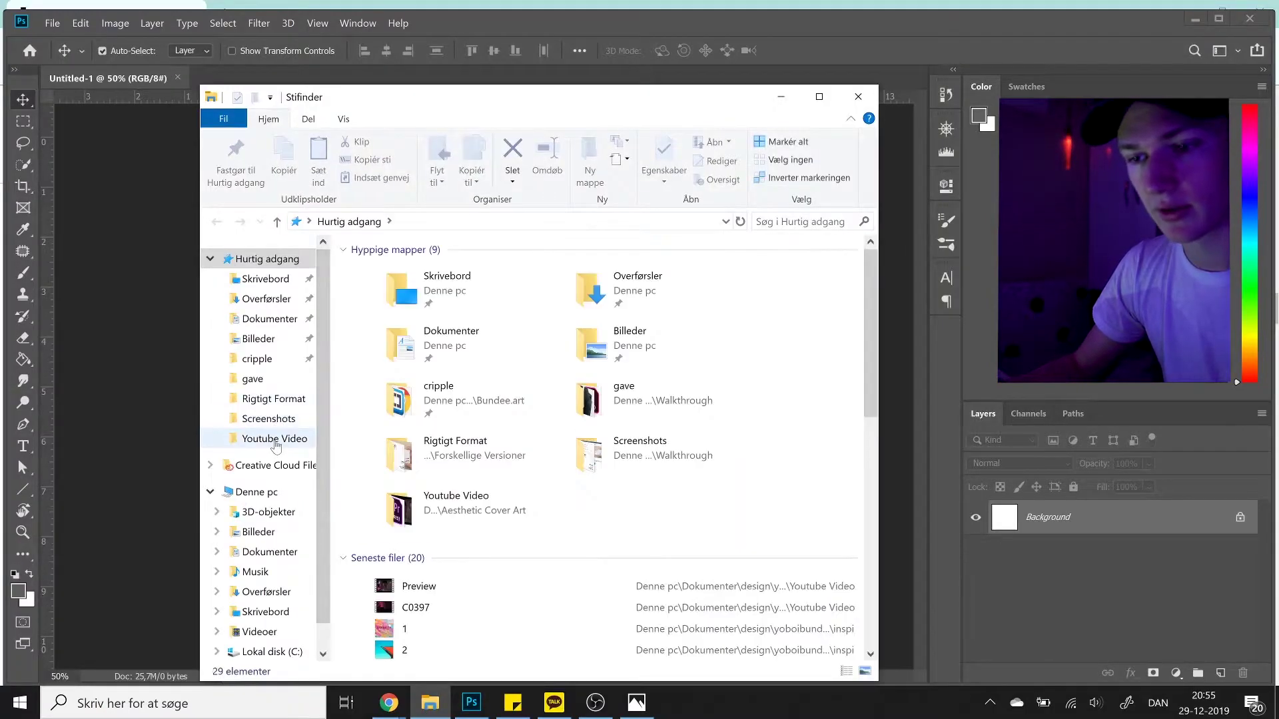
pyautogui.click(275, 440)
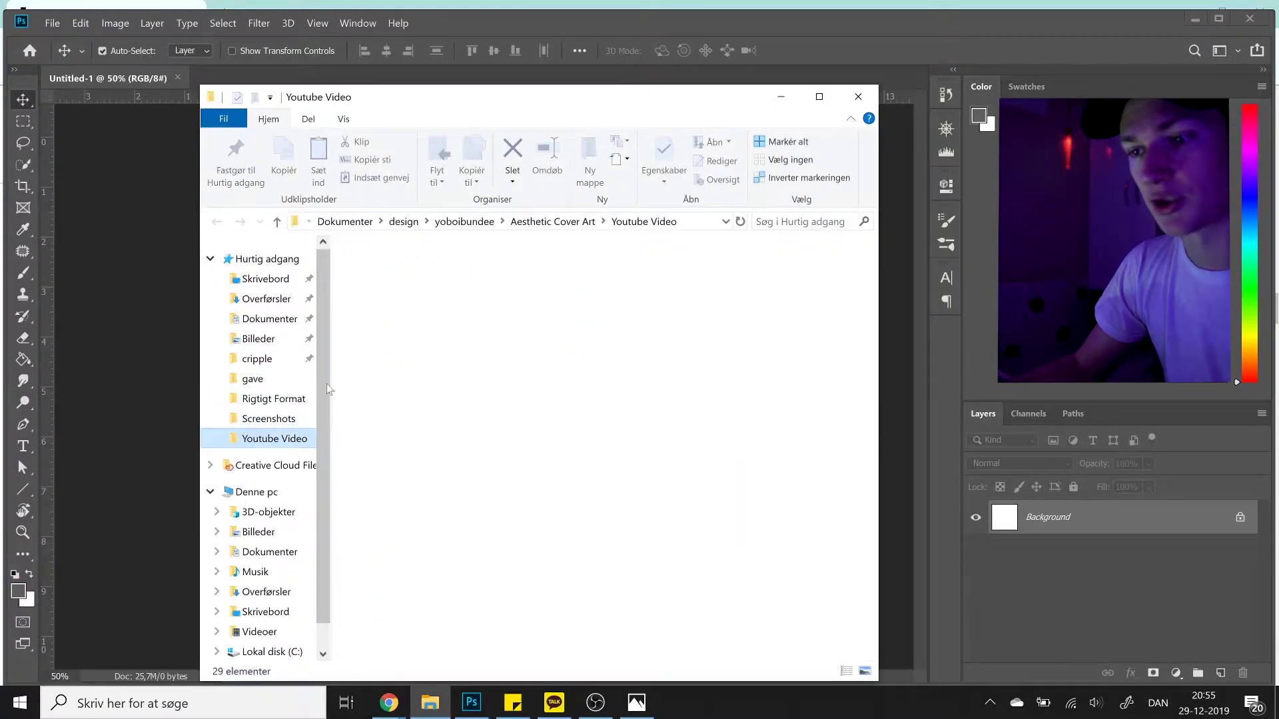
pyautogui.click(488, 222)
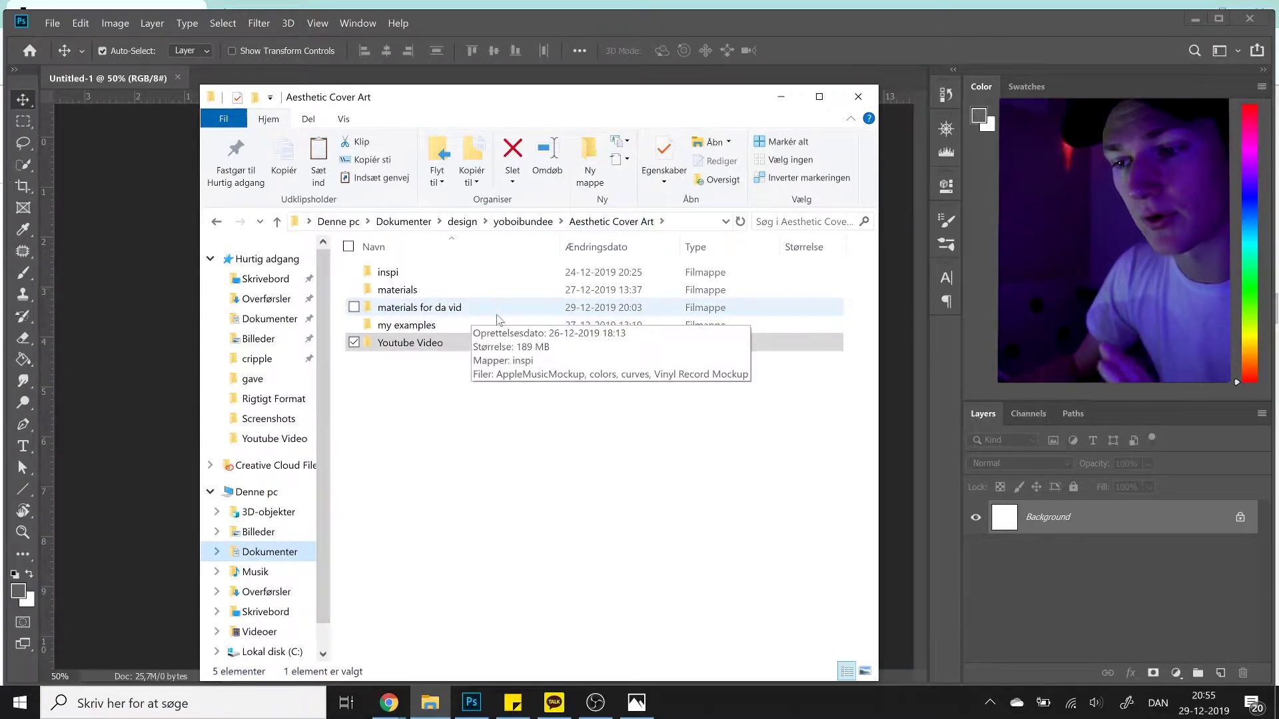
pyautogui.doubleClick(500, 307)
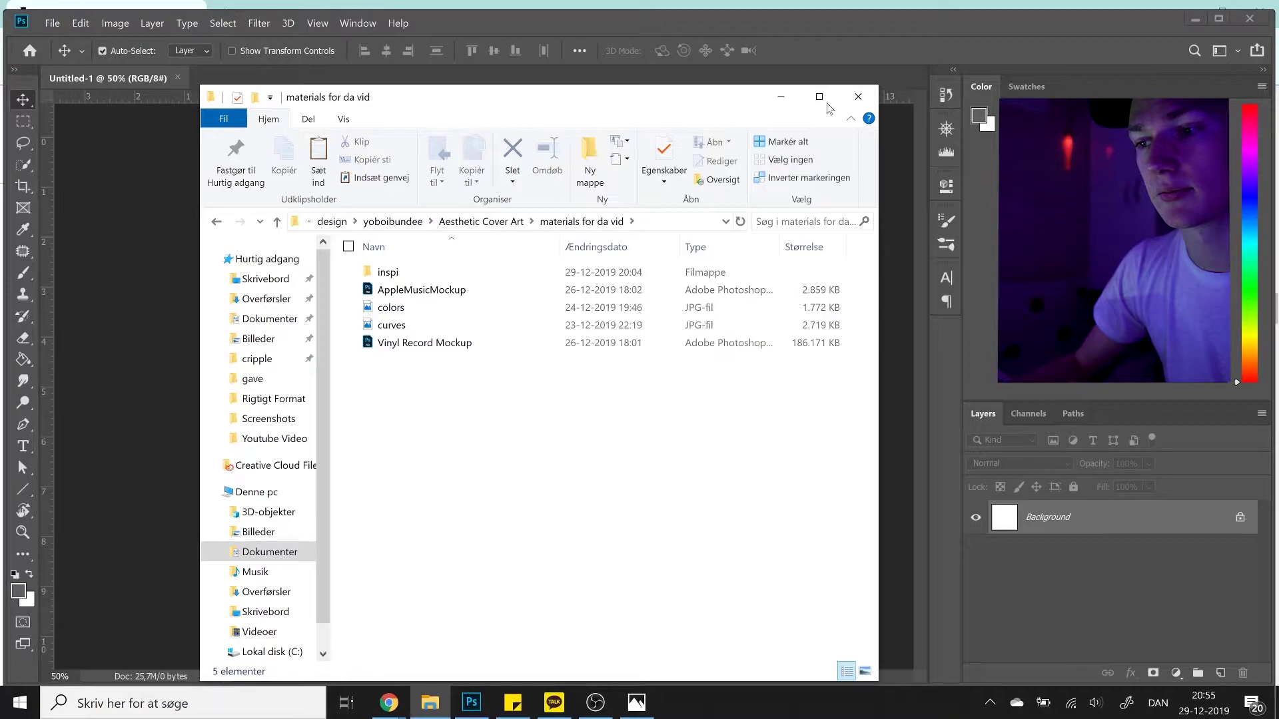
# Place the colors image from the folder into the document and scale it to 25.70% so it covers the canvas.
pyautogui.moveTo(707, 118); pyautogui.dragTo(1229, 75)
pyautogui.moveTo(913, 264); pyautogui.dragTo(513, 351)
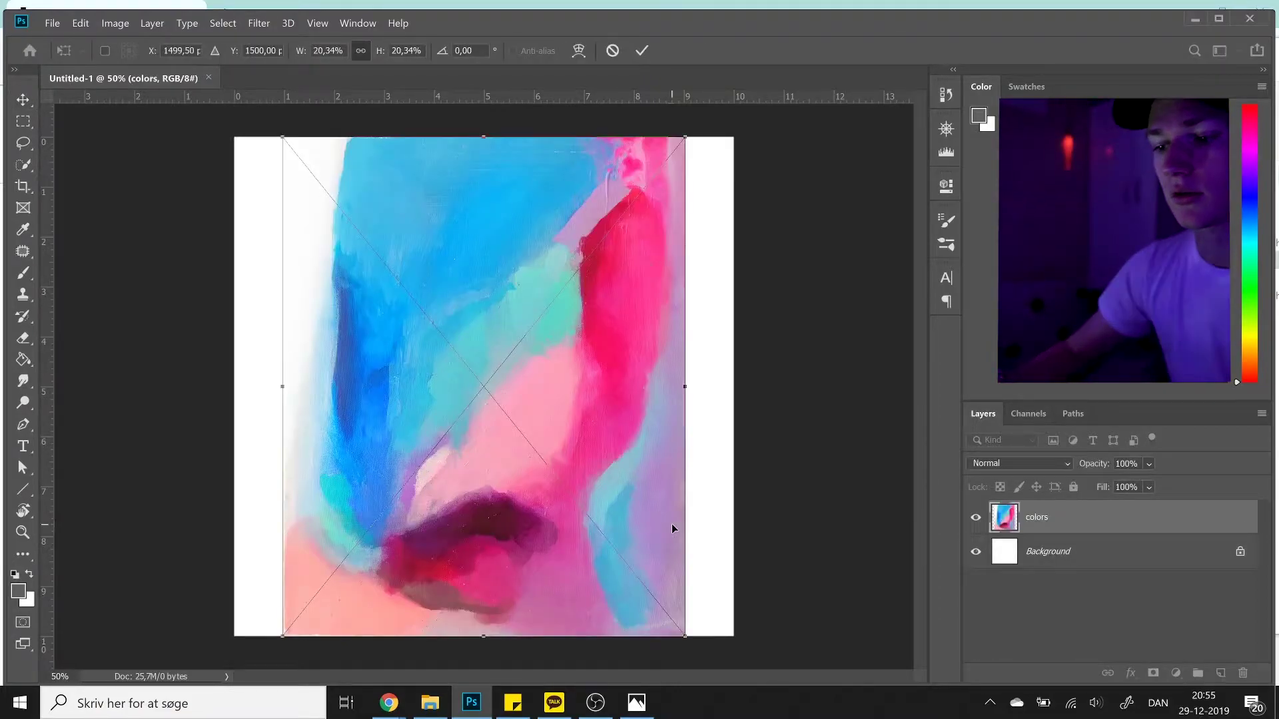
pyautogui.moveTo(688, 637); pyautogui.dragTo(738, 670)
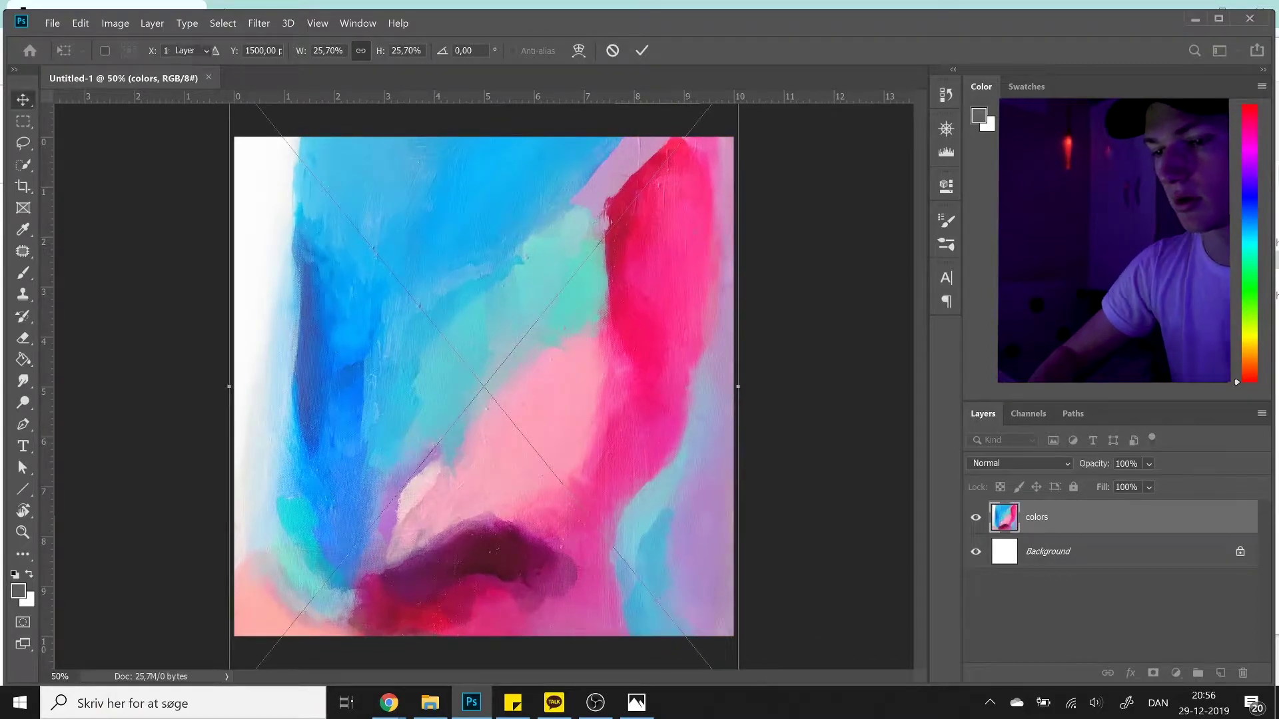
pyautogui.press('Return')
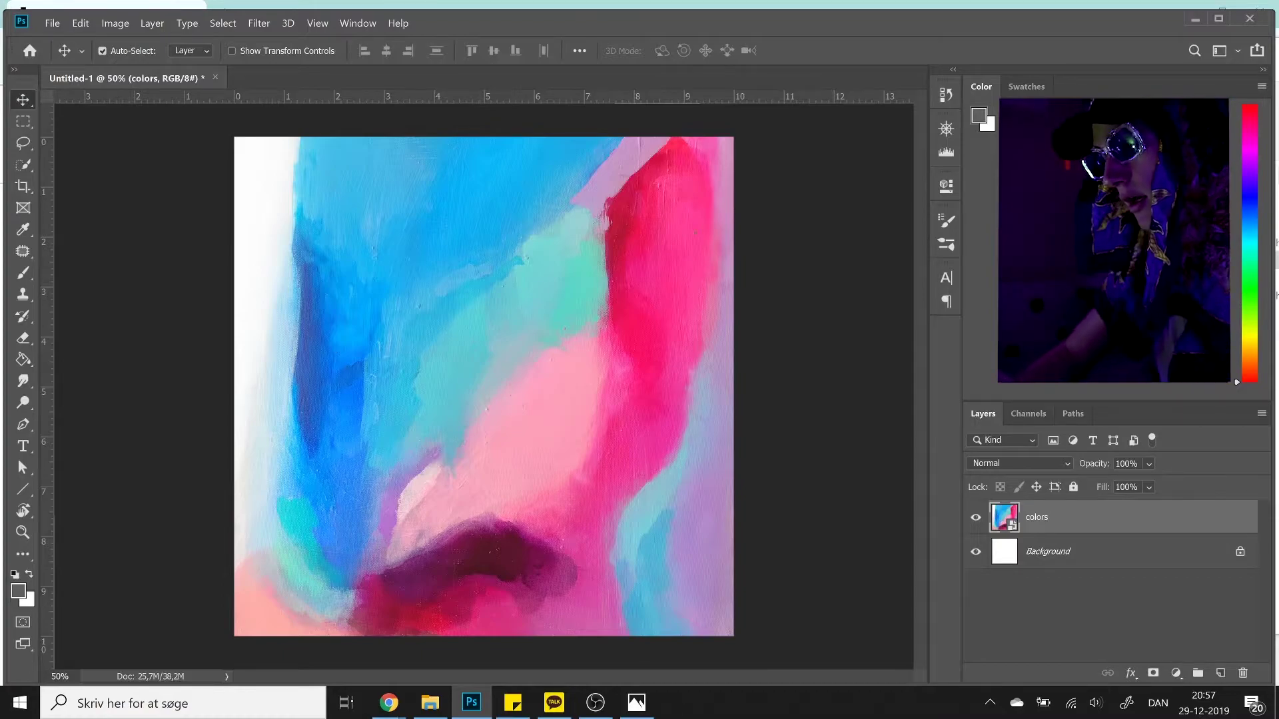
# Make a circular selection with the Elliptical Marquee around the canvas centre, about three quarters of the canvas width.
pyautogui.click(28, 120)
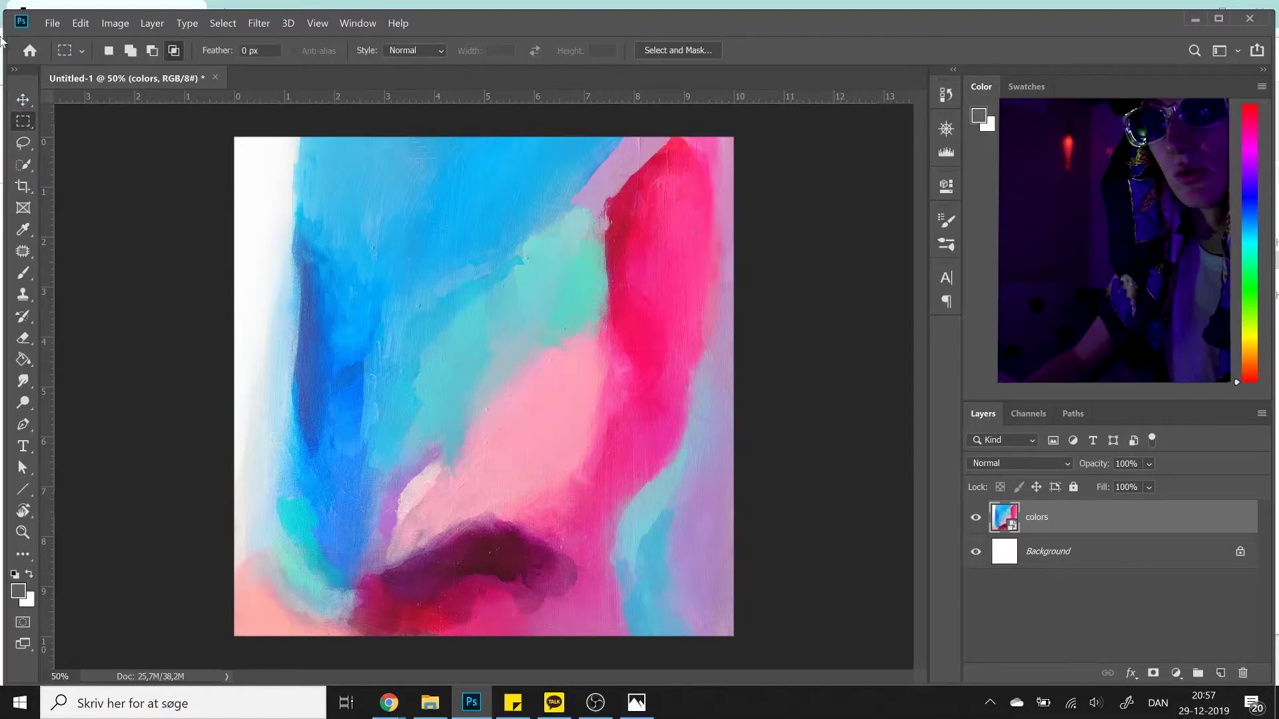
pyautogui.rightClick(22, 120)
pyautogui.click(73, 136)
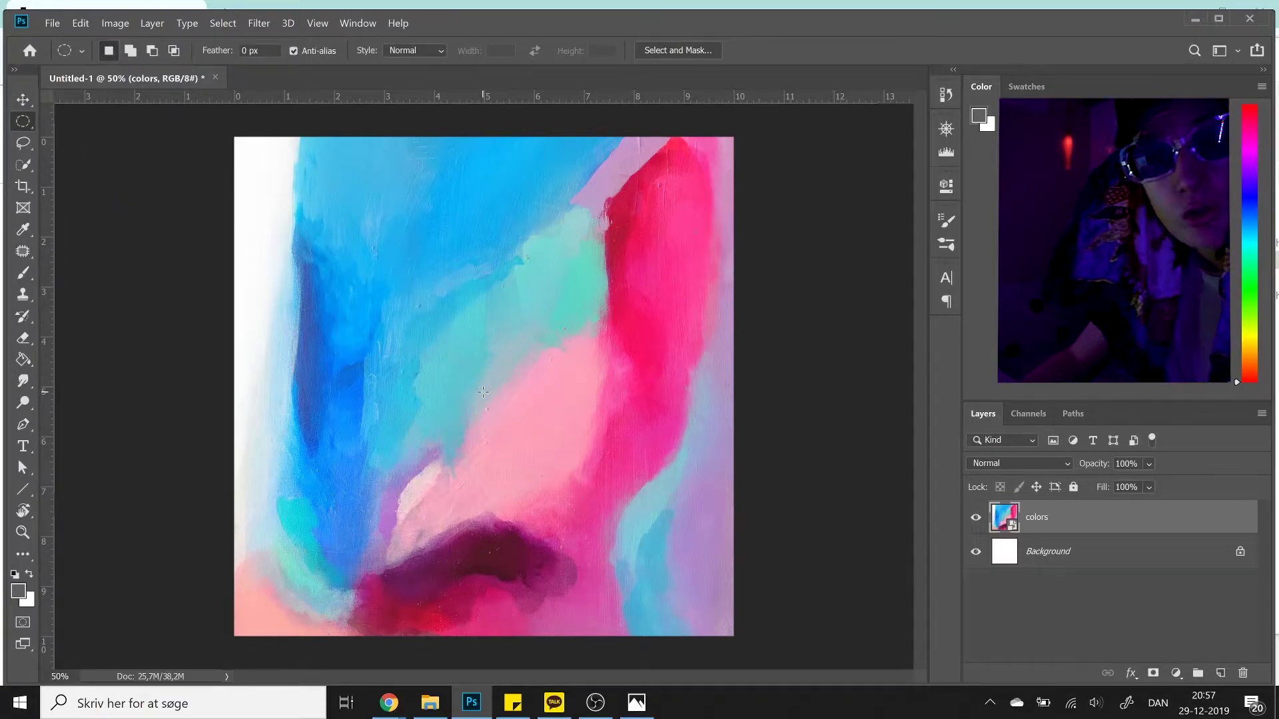
pyautogui.moveTo(481, 395); pyautogui.dragTo(732, 587)
pyautogui.moveTo(813, 628); pyautogui.dragTo(813, 628)
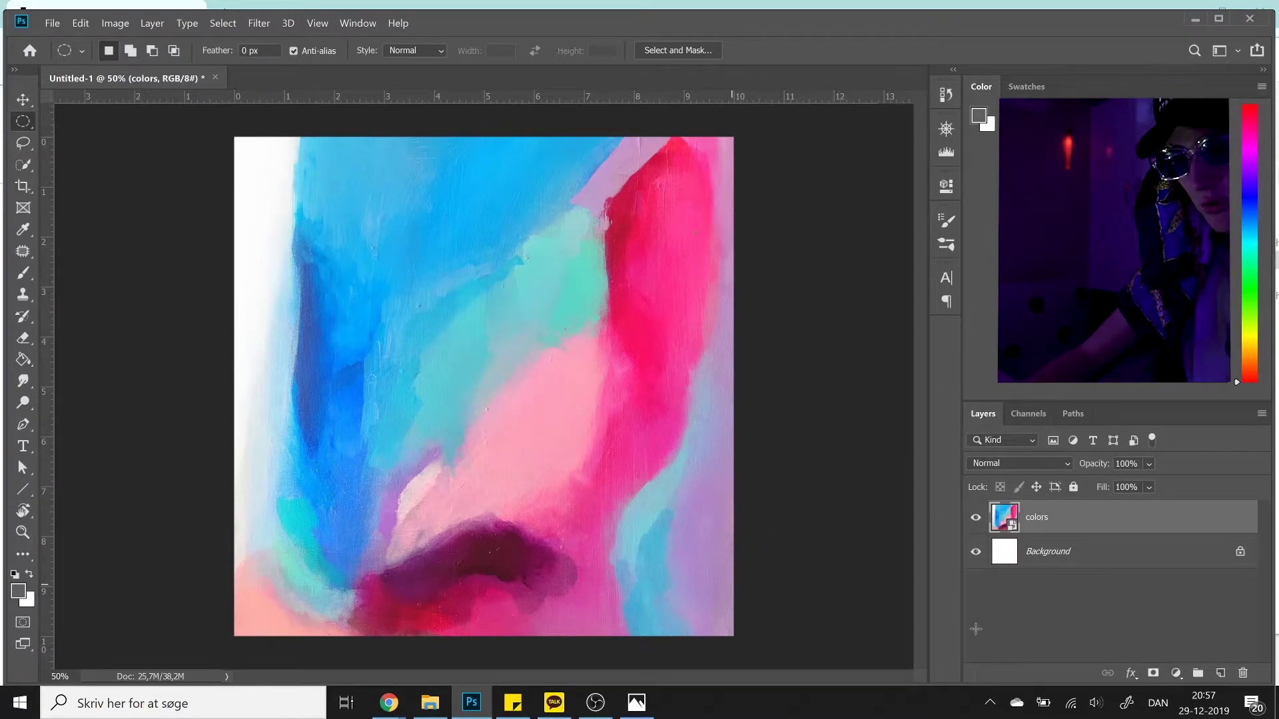
# Add a new layer above the colors layer and fill the circular selection with the grey foreground colour.
pyautogui.click(1218, 674)
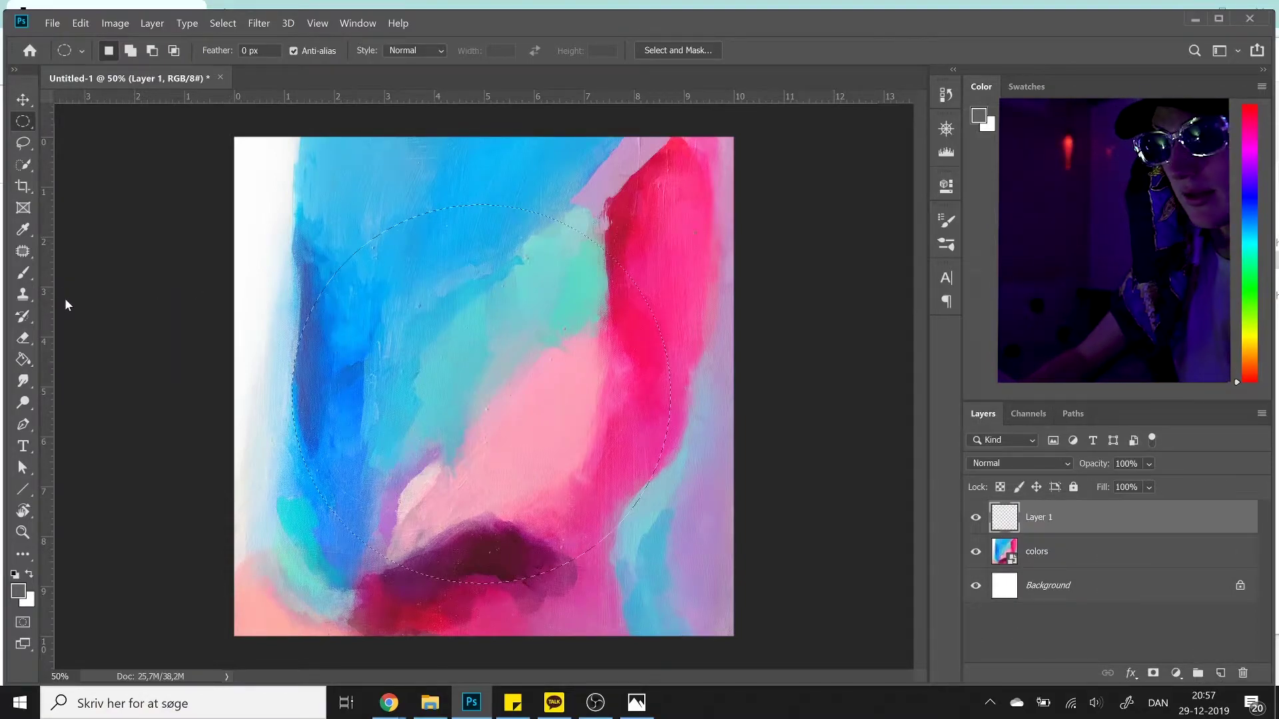
pyautogui.press('g')
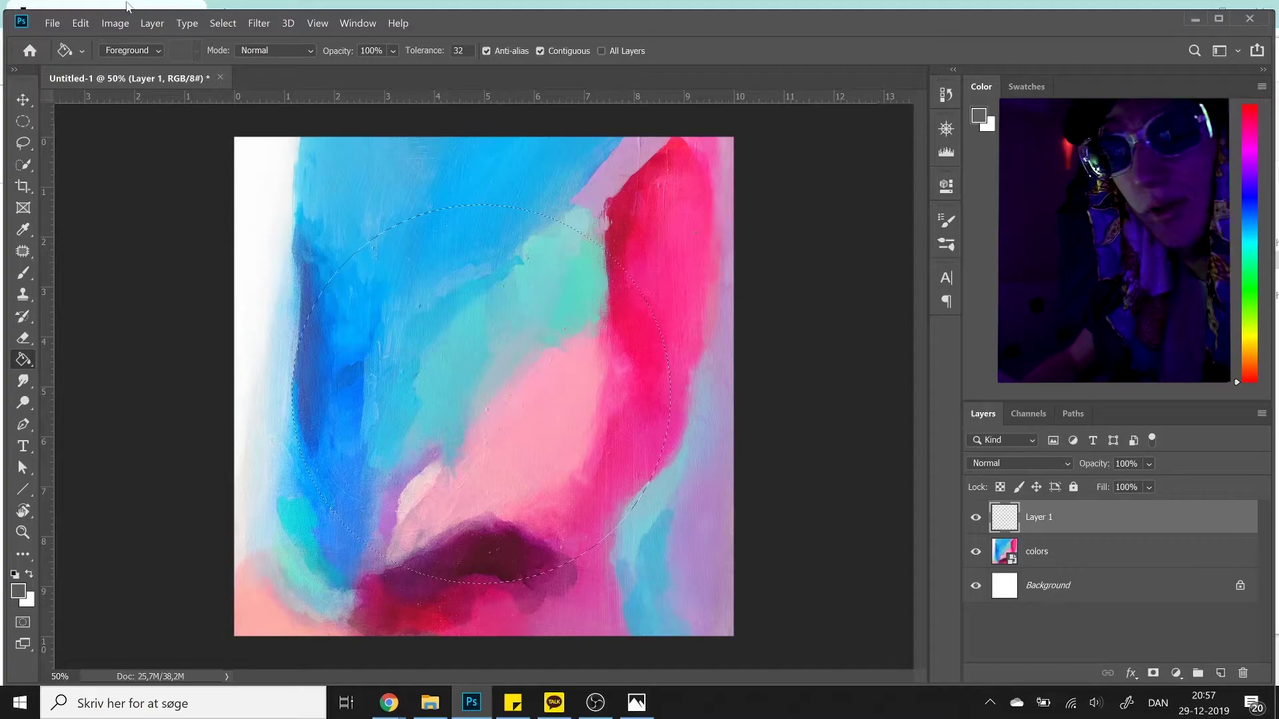
pyautogui.click(411, 487)
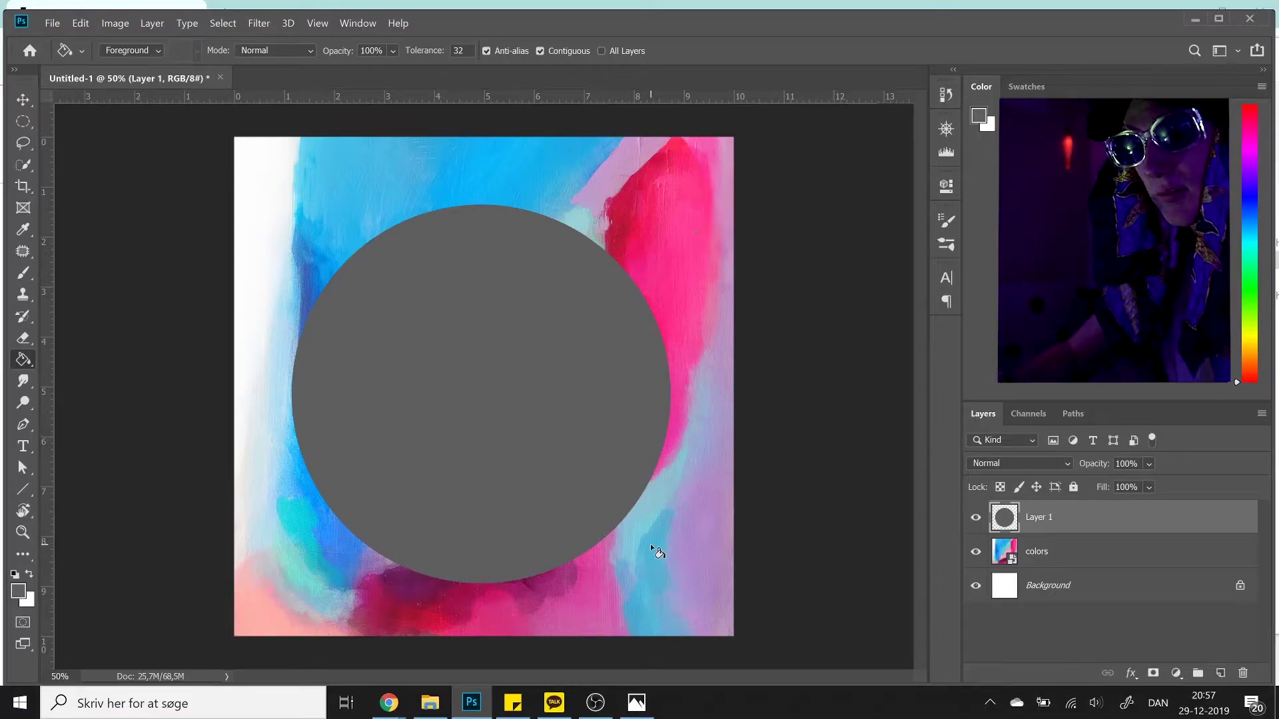
# Centre the grey circle on the canvas at 1500, 1500 px and scale it to 96.75%.
pyautogui.hotkey('ctrl', 't')
pyautogui.moveTo(554, 502)
pyautogui.mouseDown()
pyautogui.moveTo(573, 493)
pyautogui.moveTo(562, 490)
pyautogui.mouseUp()
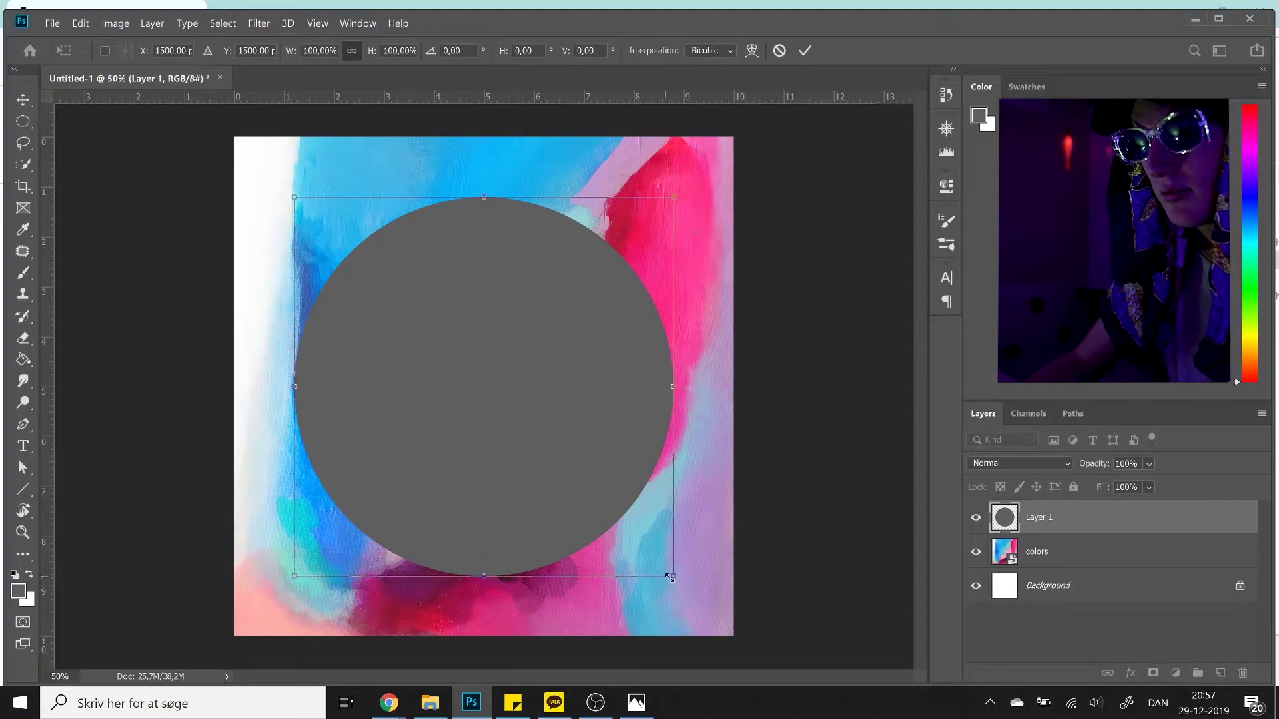
pyautogui.moveTo(670, 577); pyautogui.dragTo(664, 570)
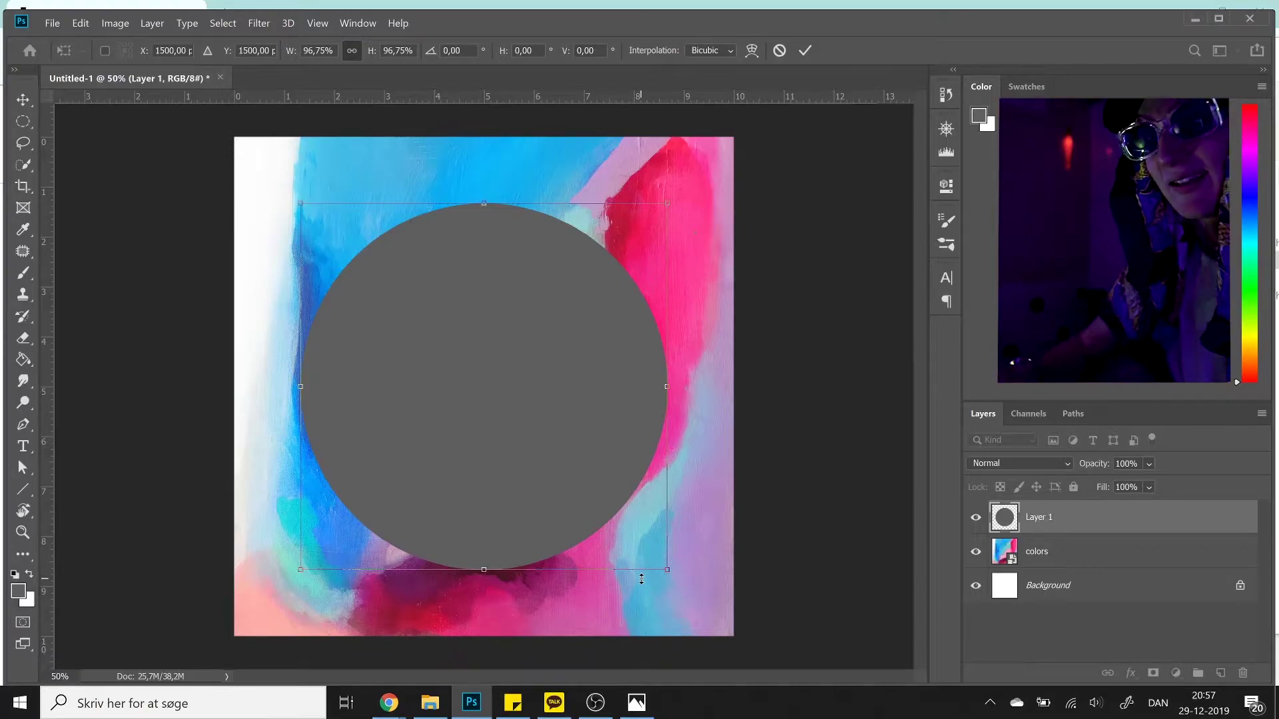
pyautogui.press('g')
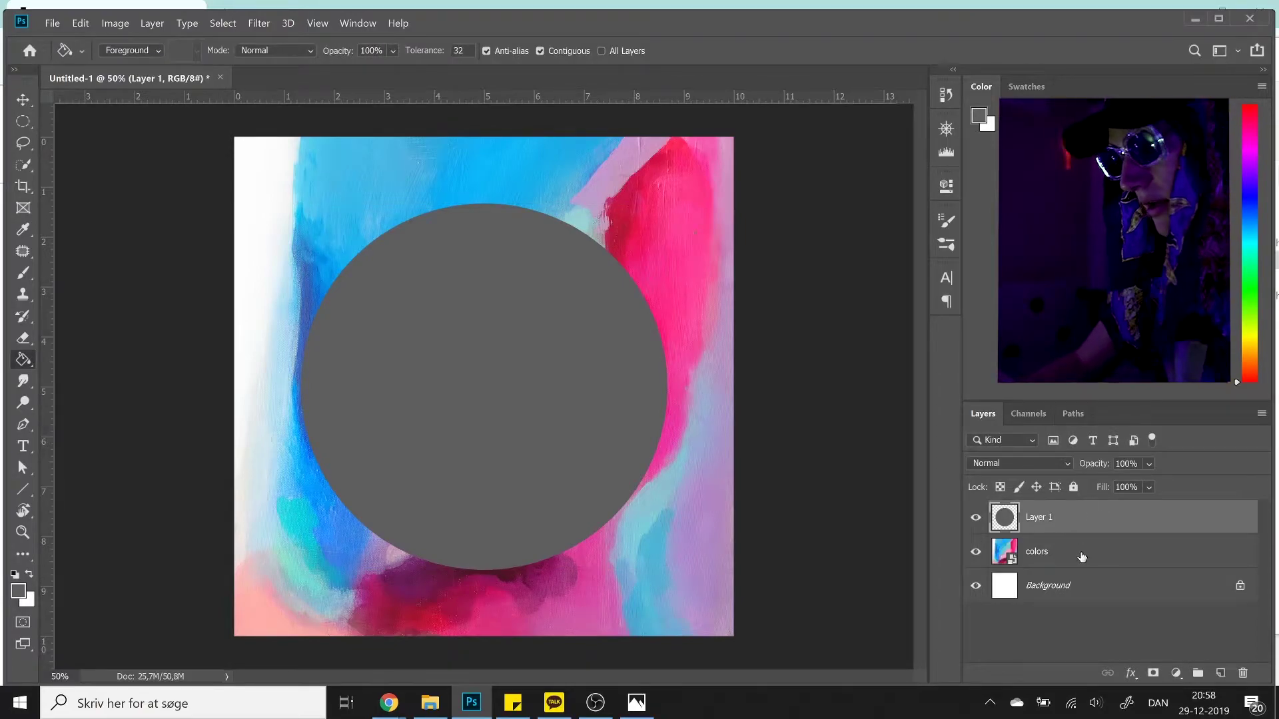
# Load the grey circle's outline as a selection and add a new empty layer directly above the colors layer.
pyautogui.click(1079, 556)
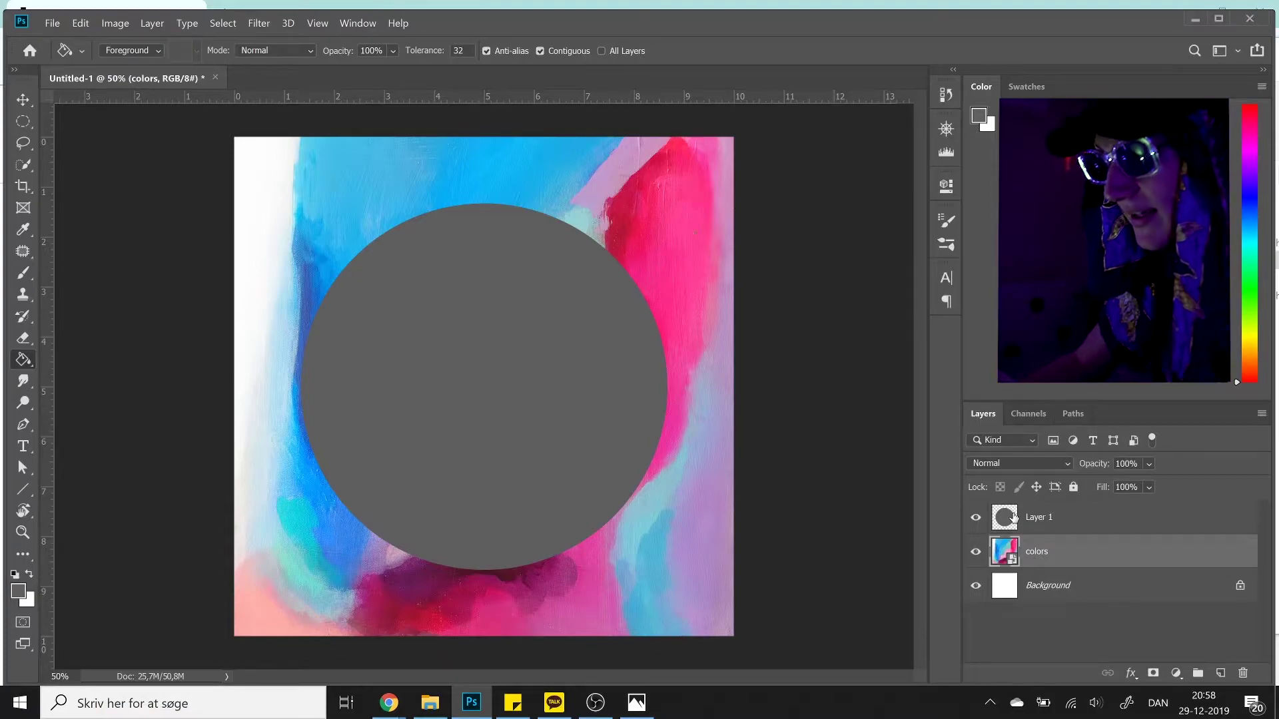
pyautogui.click(1002, 525)
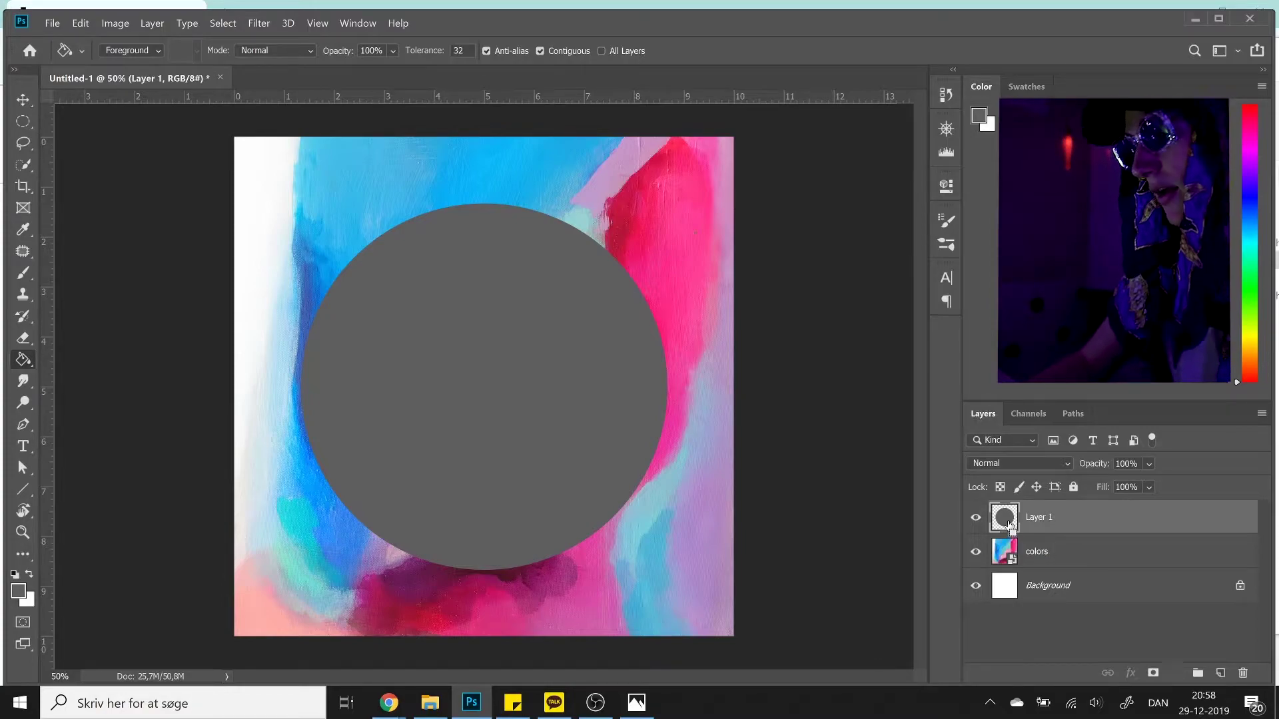
pyautogui.keyDown('ctrl'); pyautogui.click(1007, 523); pyautogui.keyUp('ctrl')
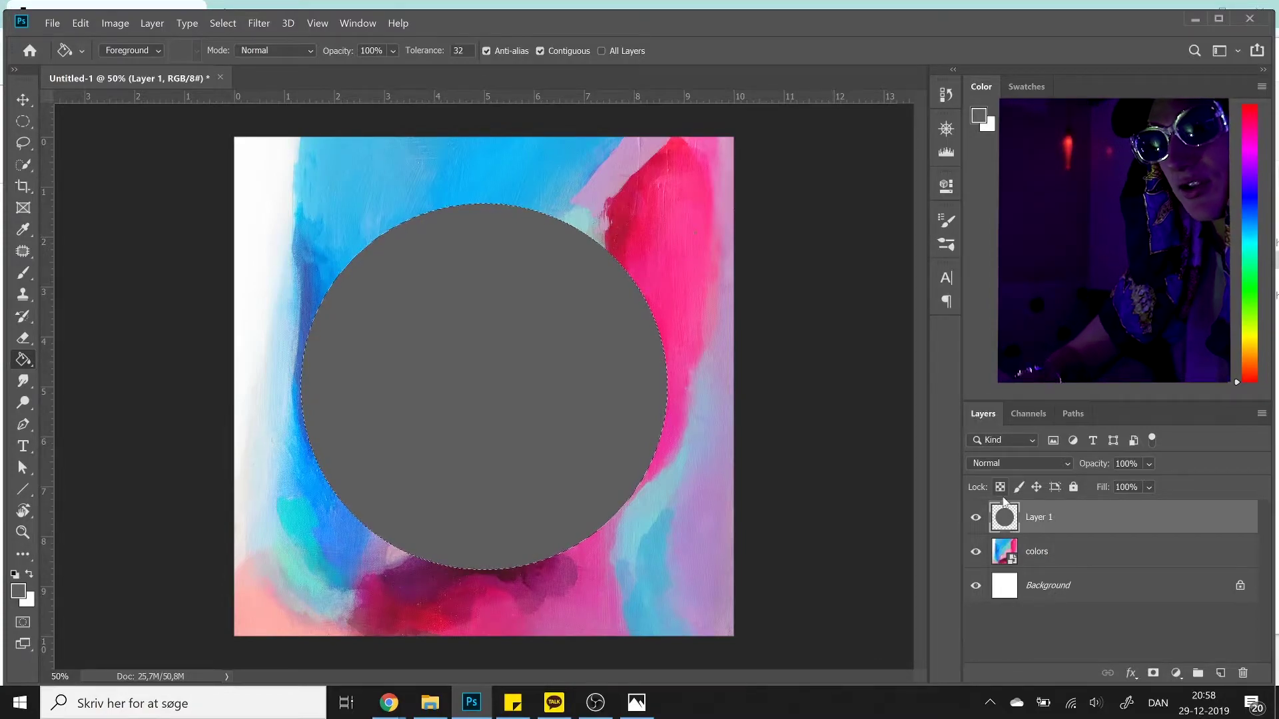
pyautogui.click(1105, 565)
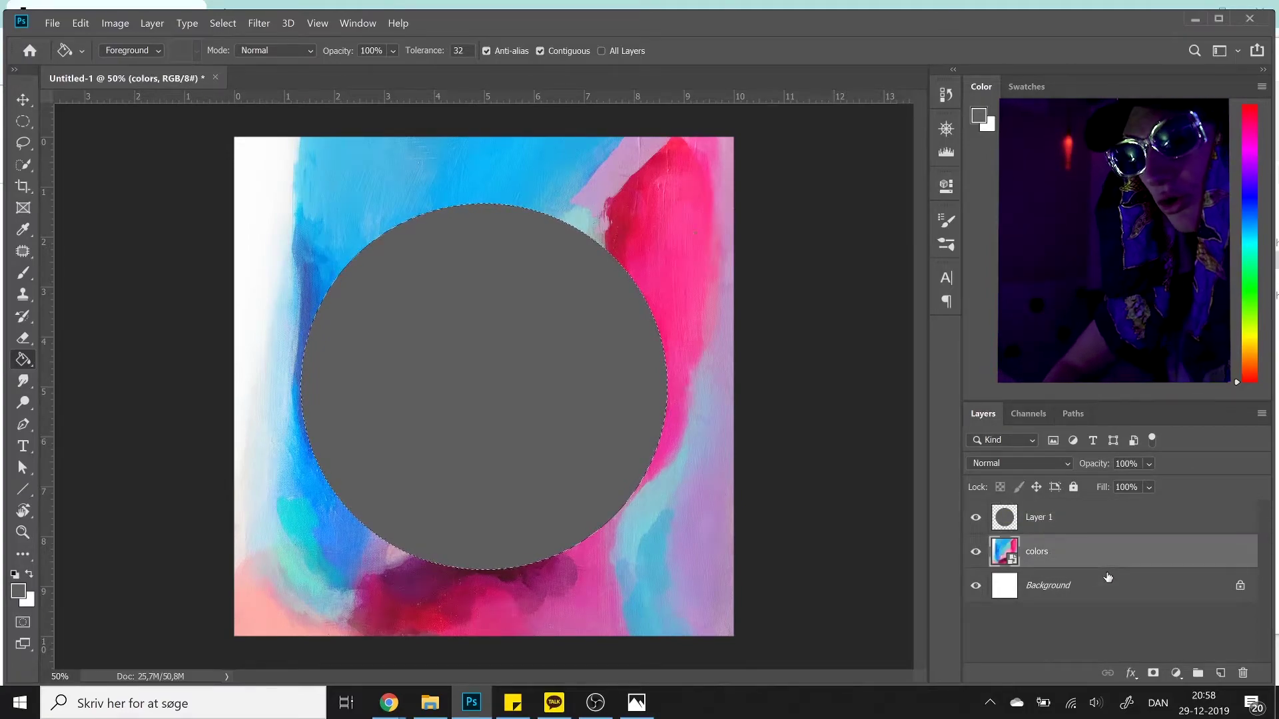
pyautogui.hotkey('ctrl', 'shift', 'alt', 'n')
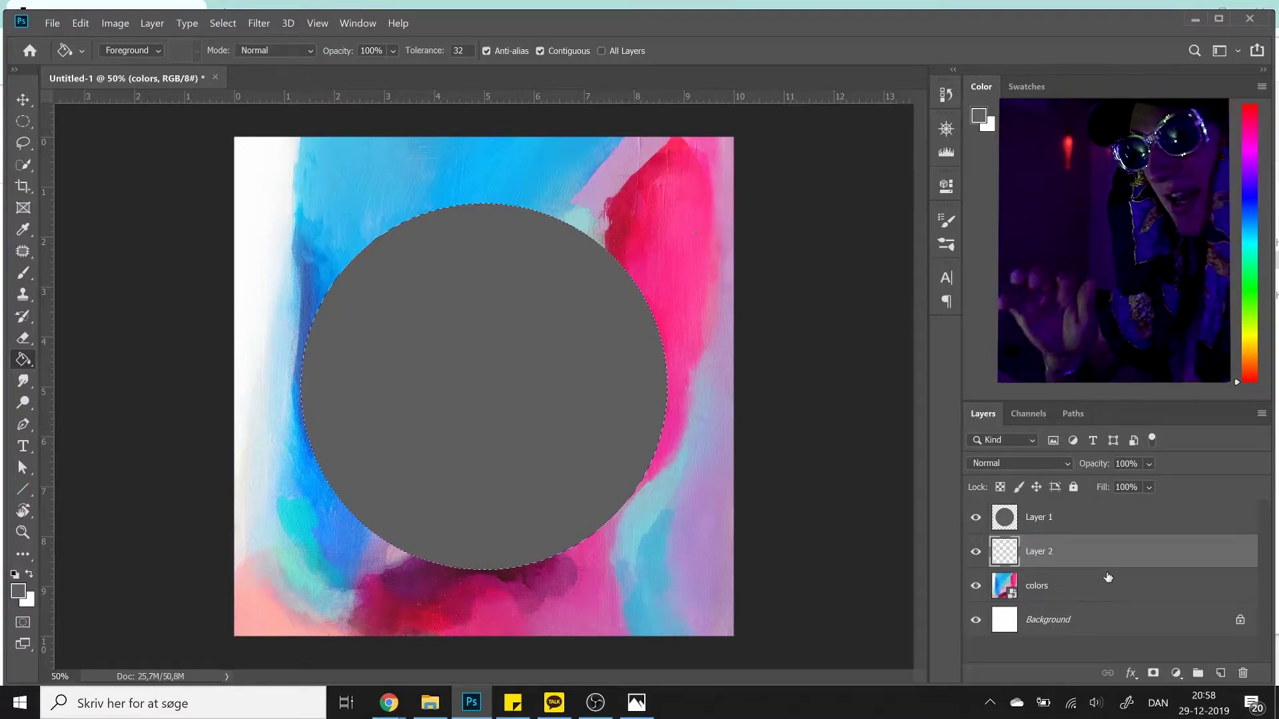
# Copy the circular area of the colour image onto Layer 2 and hide the grey circle and colors layers.
pyautogui.hotkey('ctrl', 'shift', 'alt', 'e')
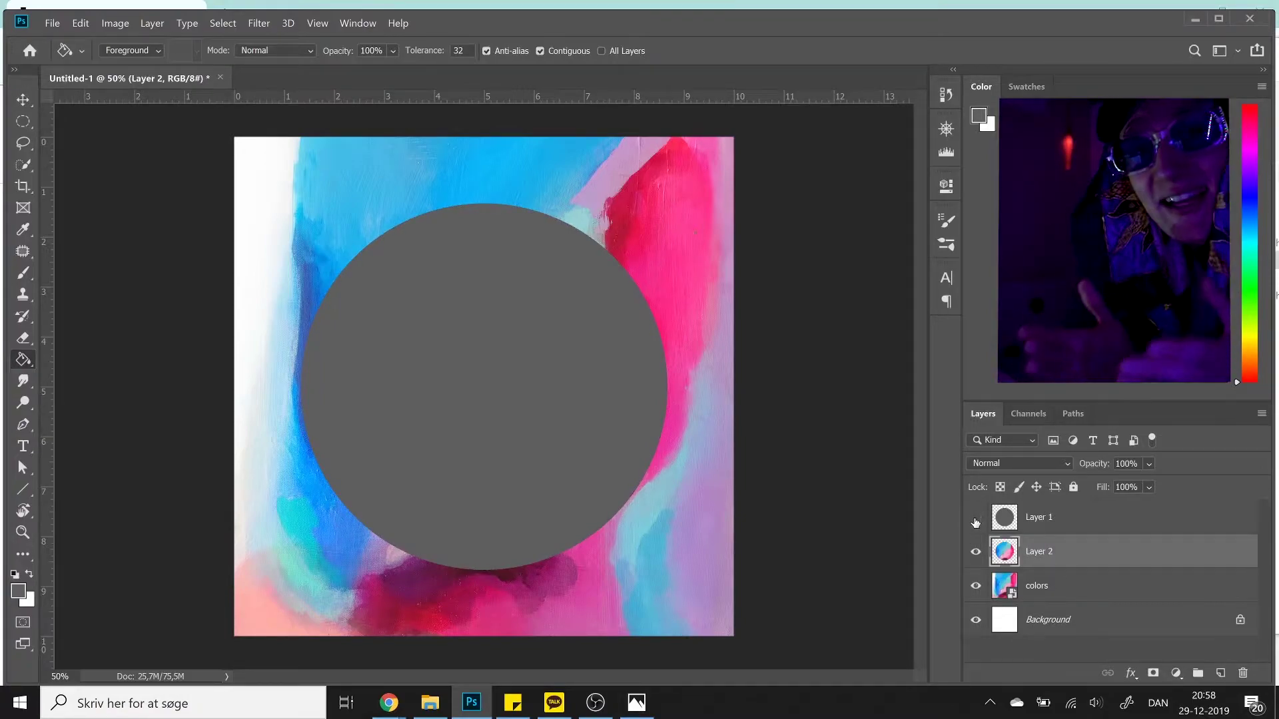
pyautogui.click(976, 519)
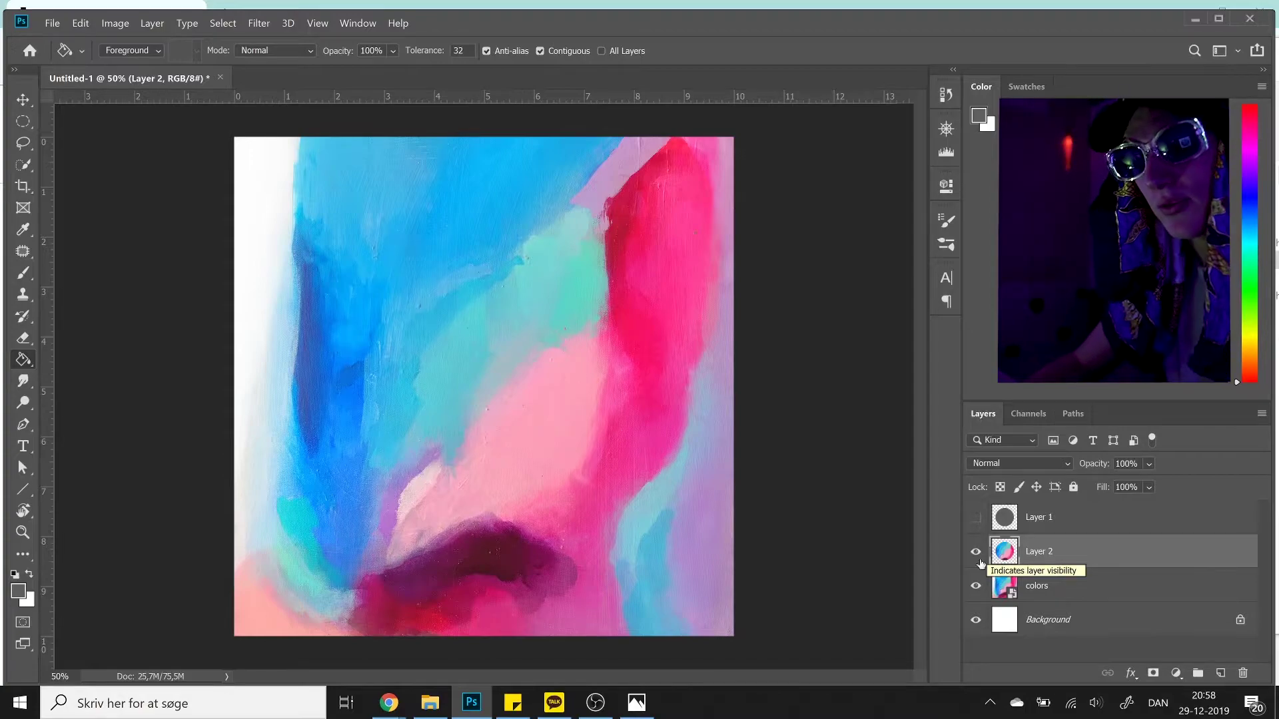
pyautogui.click(976, 585)
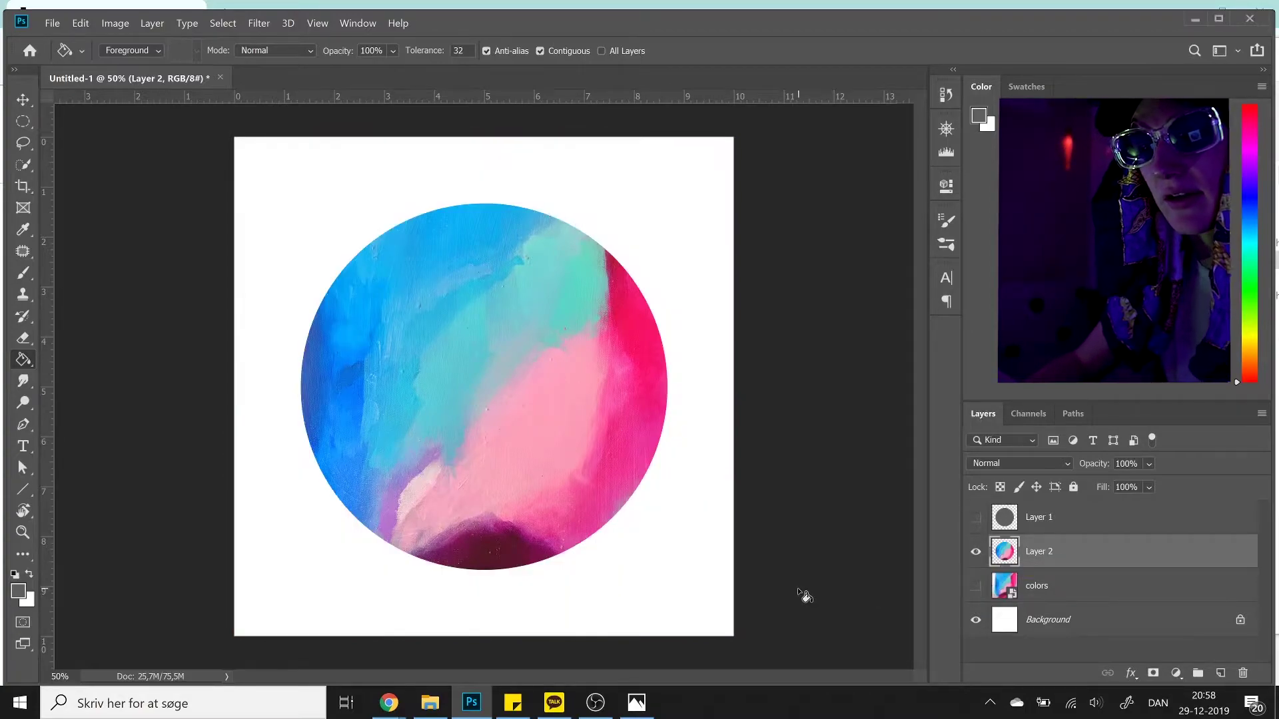
# Scale the coloured circle down evenly around its centre to about 6.6 in across.
pyautogui.hotkey('ctrl', 't')
pyautogui.moveTo(667, 570); pyautogui.dragTo(652, 555)
pyautogui.press('Return')
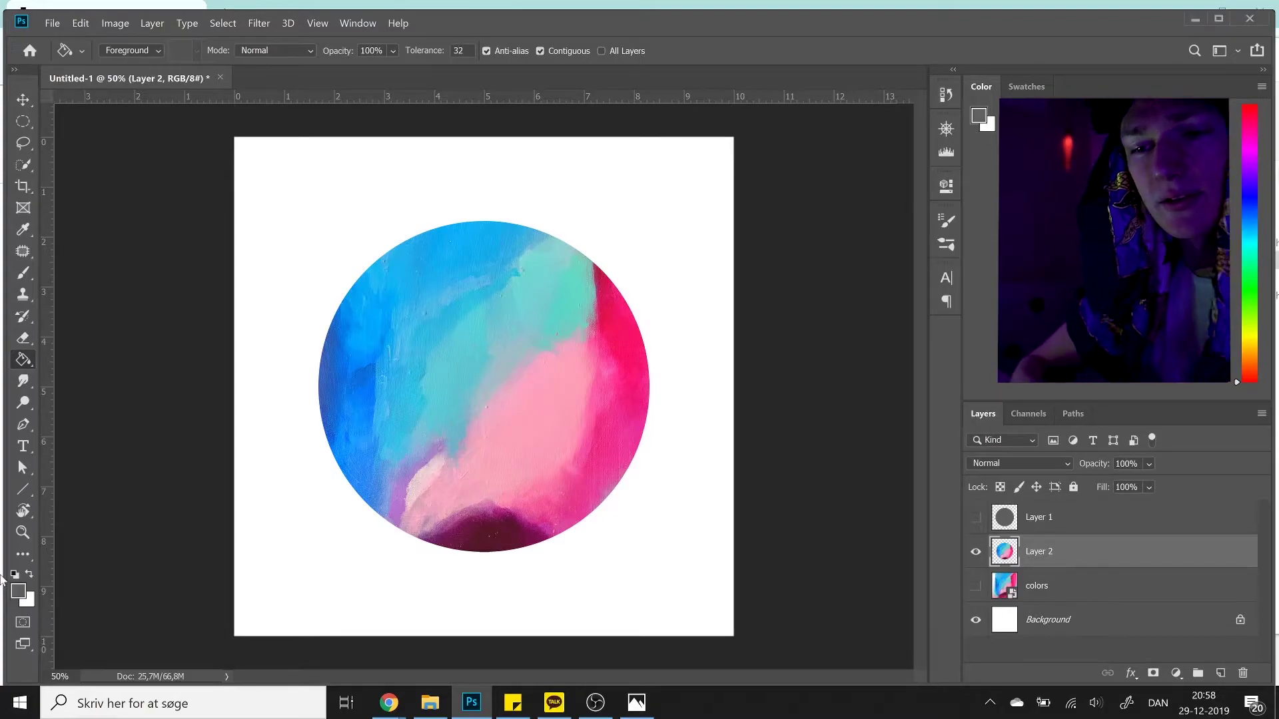
# Add the black Coolvetica text "coloris lies" over the circle and enlarge it to about 59.73 pt.
pyautogui.click(23, 446)
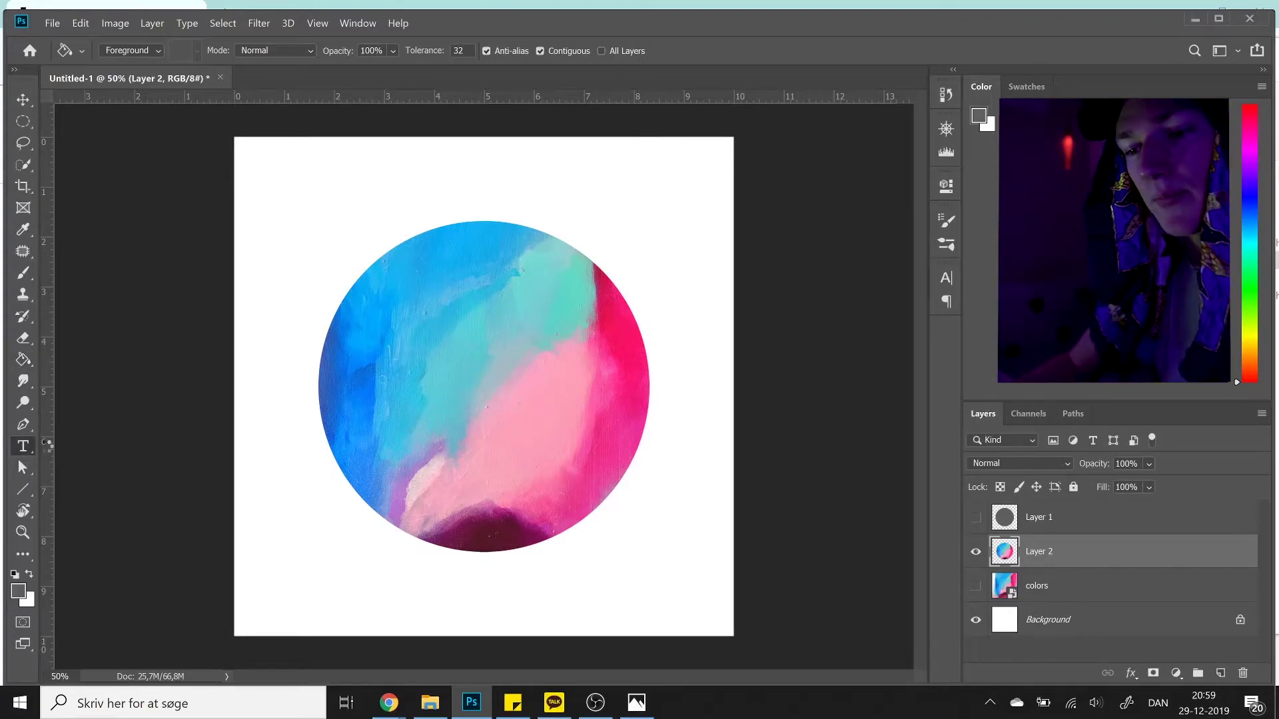
pyautogui.click(464, 384)
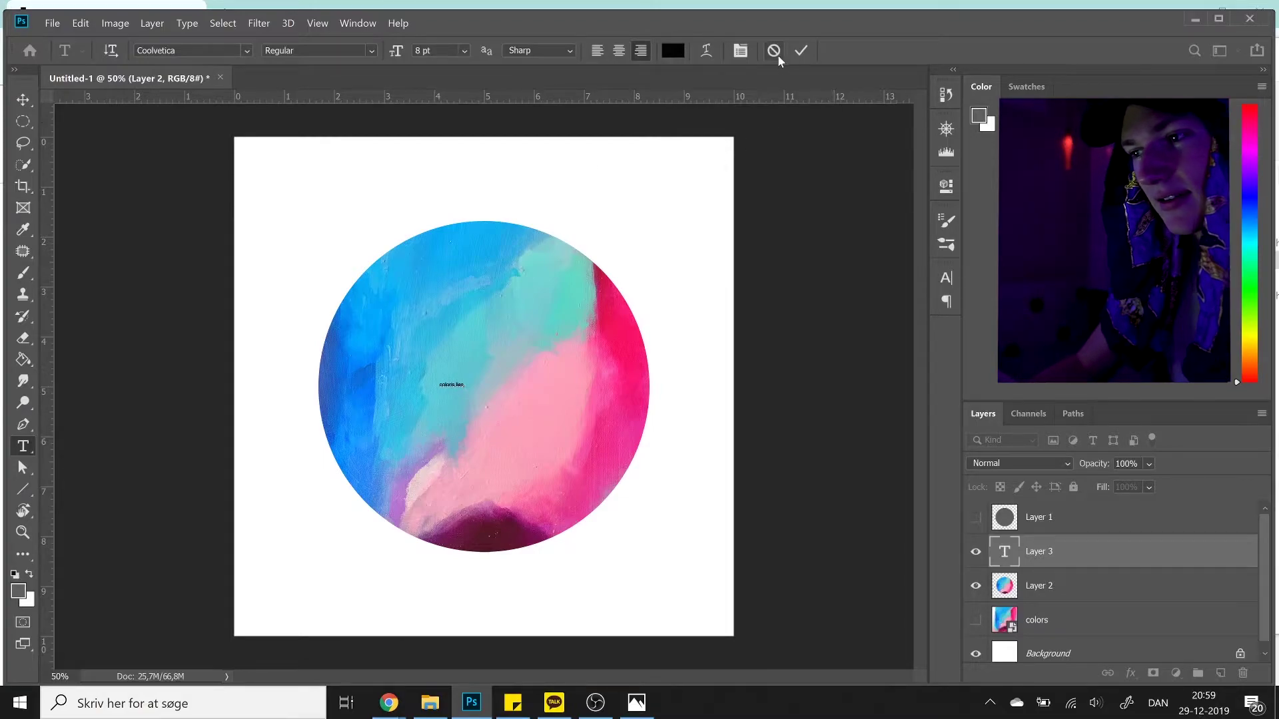
pyautogui.hotkey('ctrl', 'Return')
pyautogui.hotkey('ctrl', 't')
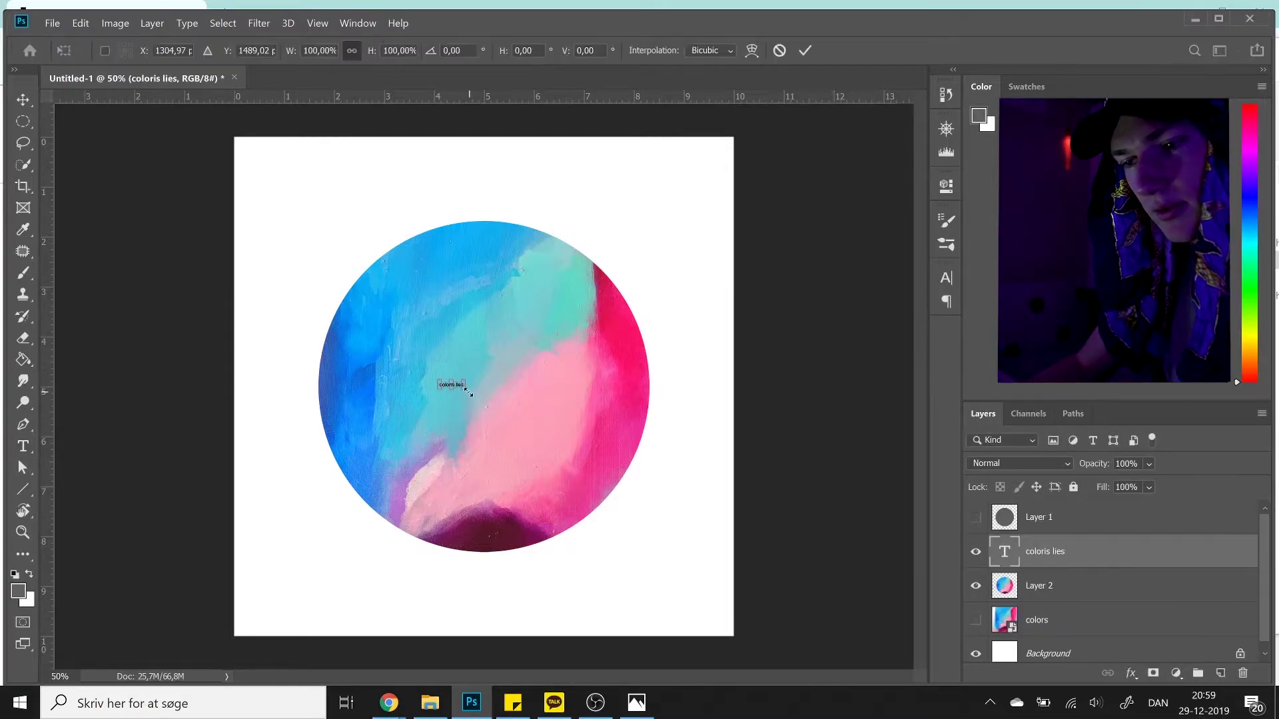
pyautogui.moveTo(531, 433)
pyautogui.mouseDown()
pyautogui.moveTo(545, 411)
pyautogui.moveTo(535, 432)
pyautogui.mouseUp()
pyautogui.press('t')
pyautogui.press('Return')
# Change the text's wording to "colorful lies.", with a full stop at the end.
pyautogui.click(470, 390)
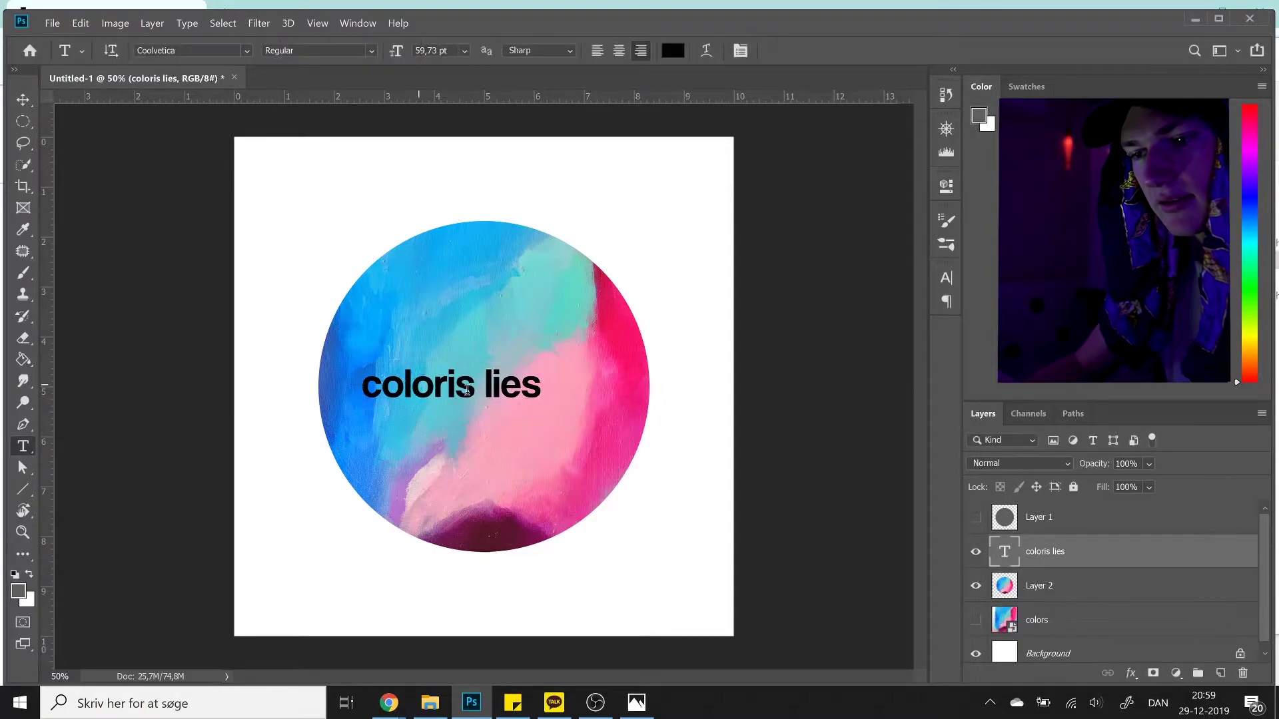
pyautogui.moveTo(474, 390); pyautogui.dragTo(451, 393)
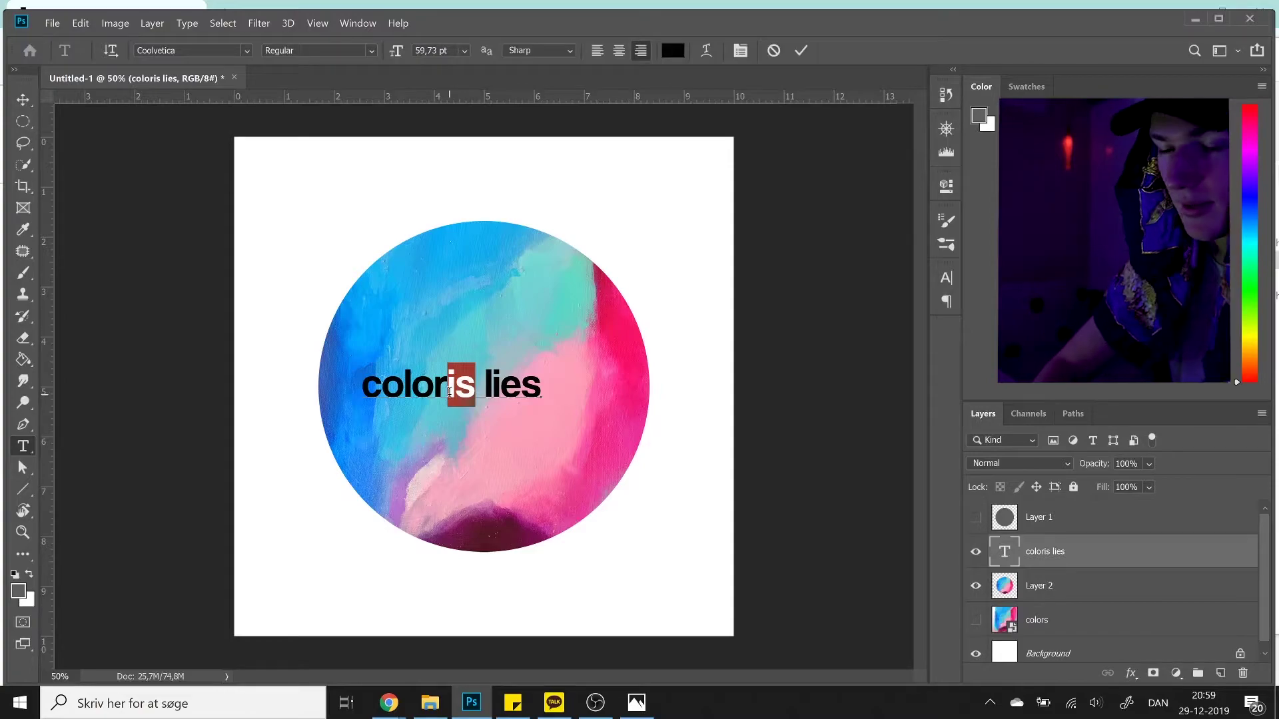
pyautogui.click(450, 393)
pyautogui.press('BackSpace')
pyautogui.press('BackSpace')
pyautogui.write('ful')
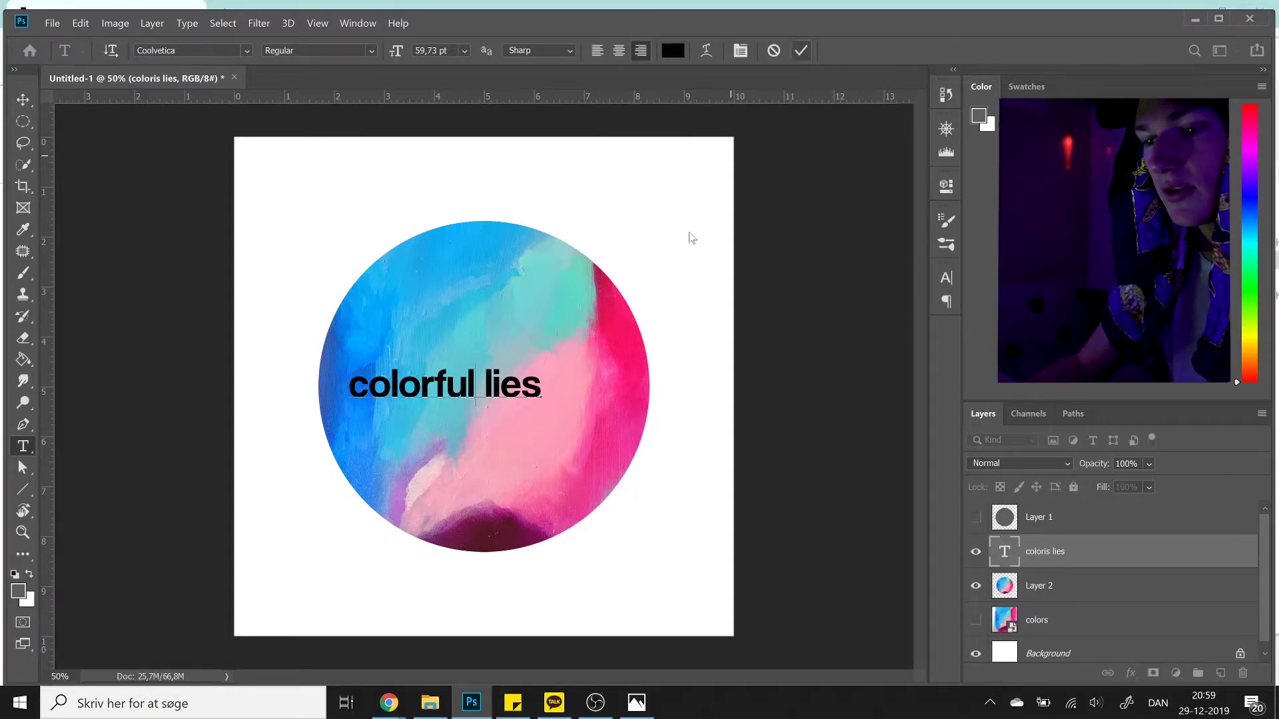
pyautogui.write('.')
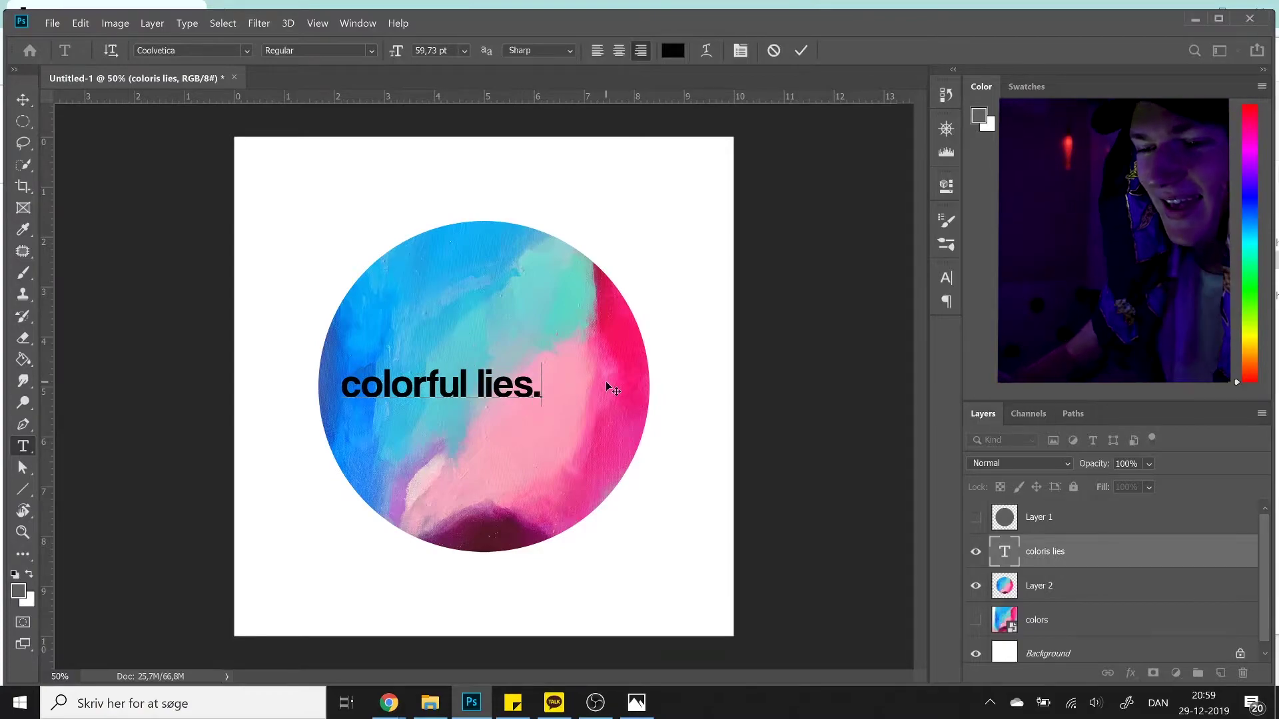
pyautogui.click(801, 50)
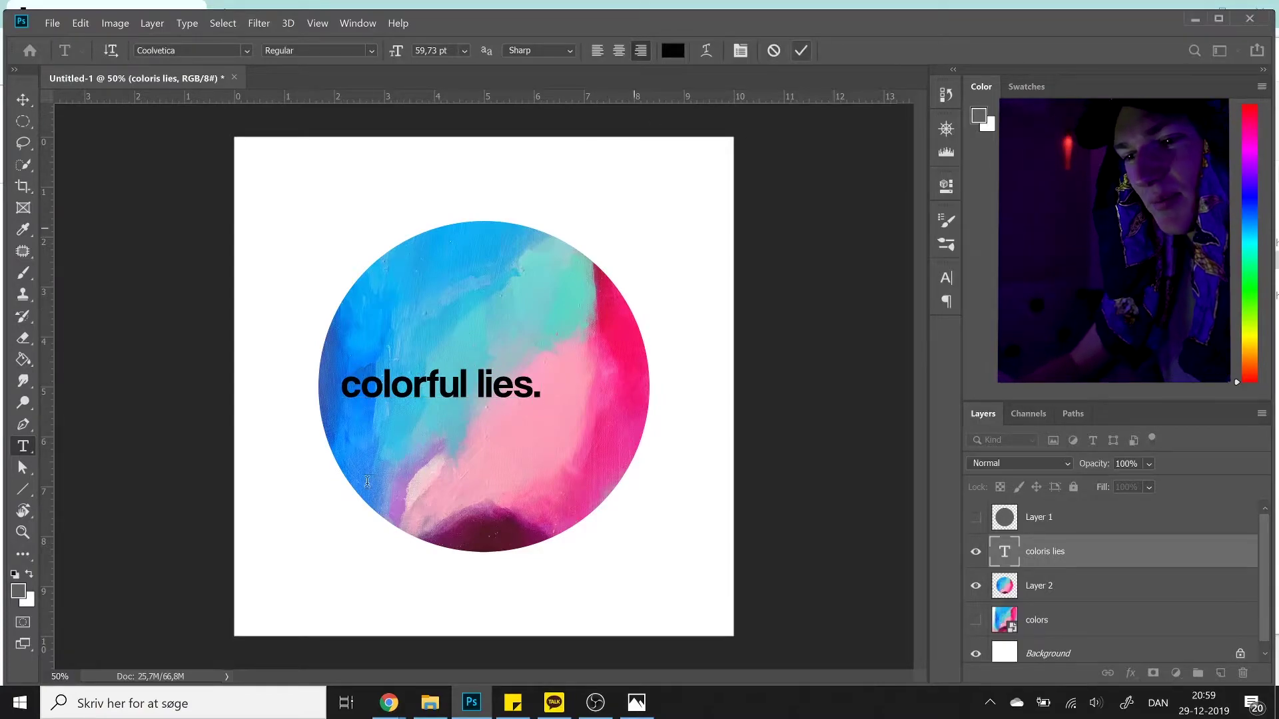
# Centre the text on the canvas at 1500, 1500 px.
pyautogui.hotkey('ctrl', 't')
pyautogui.moveTo(541, 394); pyautogui.dragTo(553, 395)
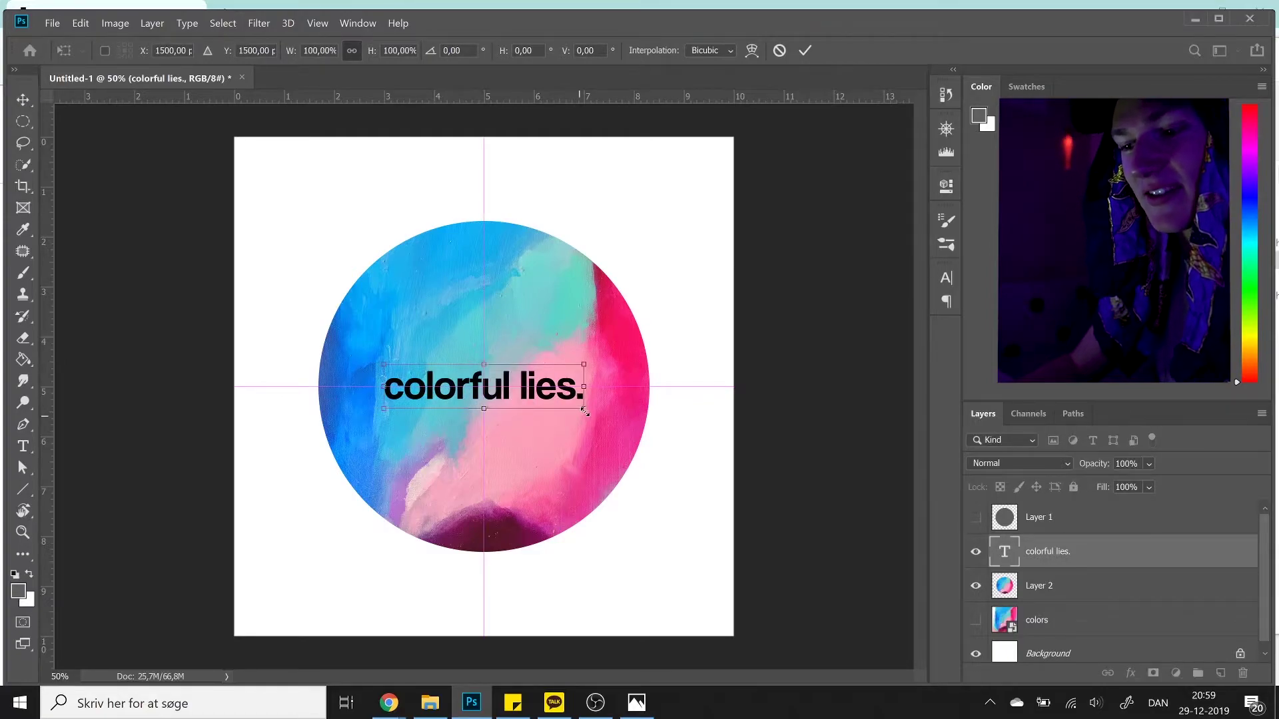
pyautogui.press('Return')
# Set the text colour to fff2f2.
pyautogui.press('t')
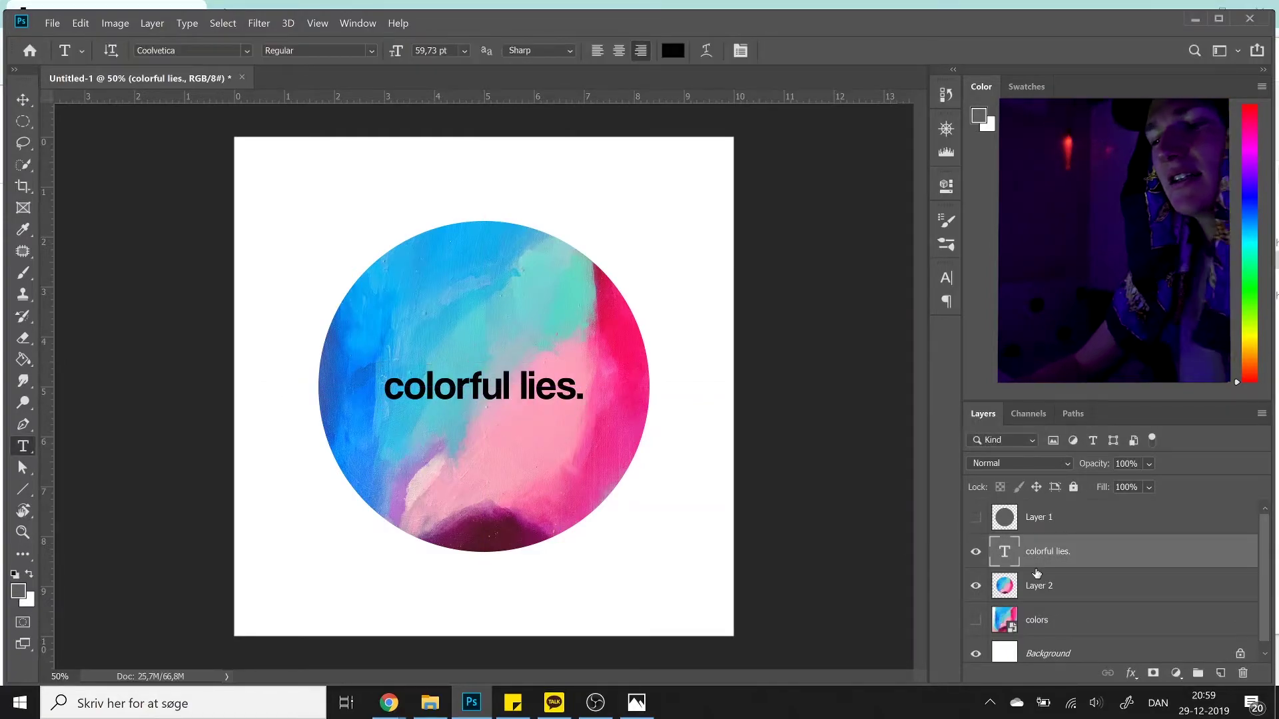
pyautogui.click(674, 53)
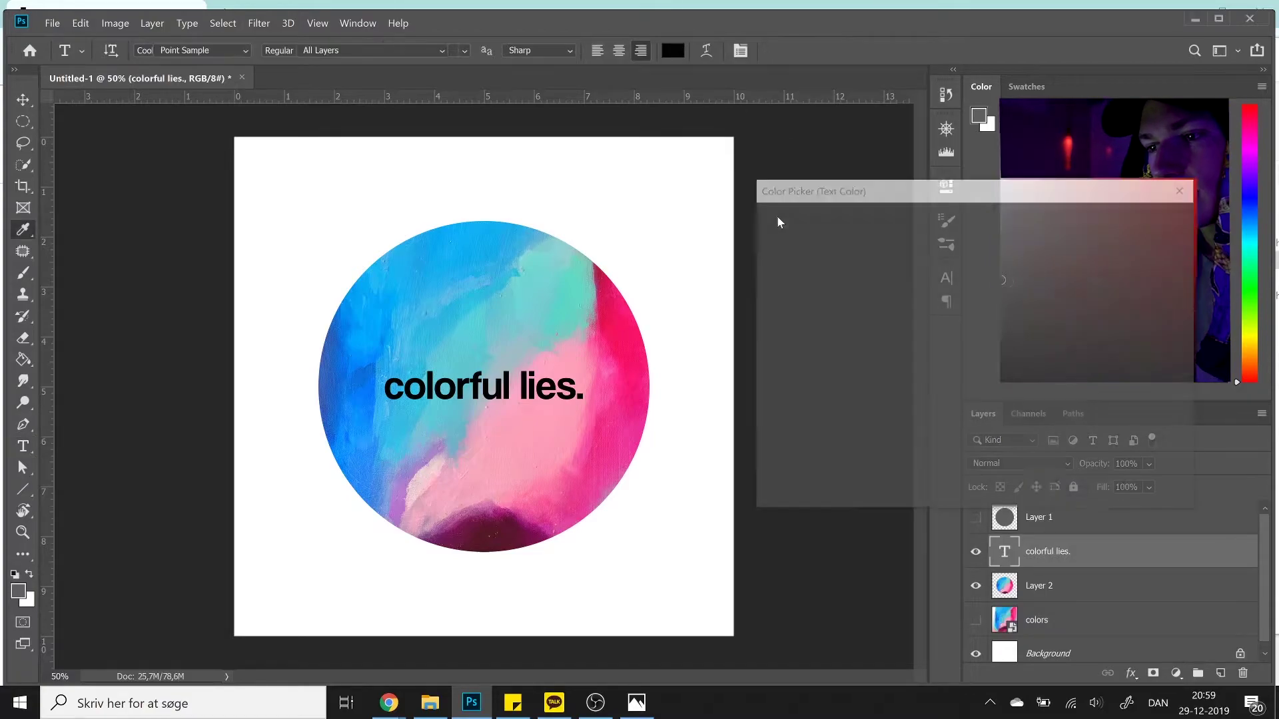
pyautogui.write('fff2f2')
pyautogui.click(1109, 222)
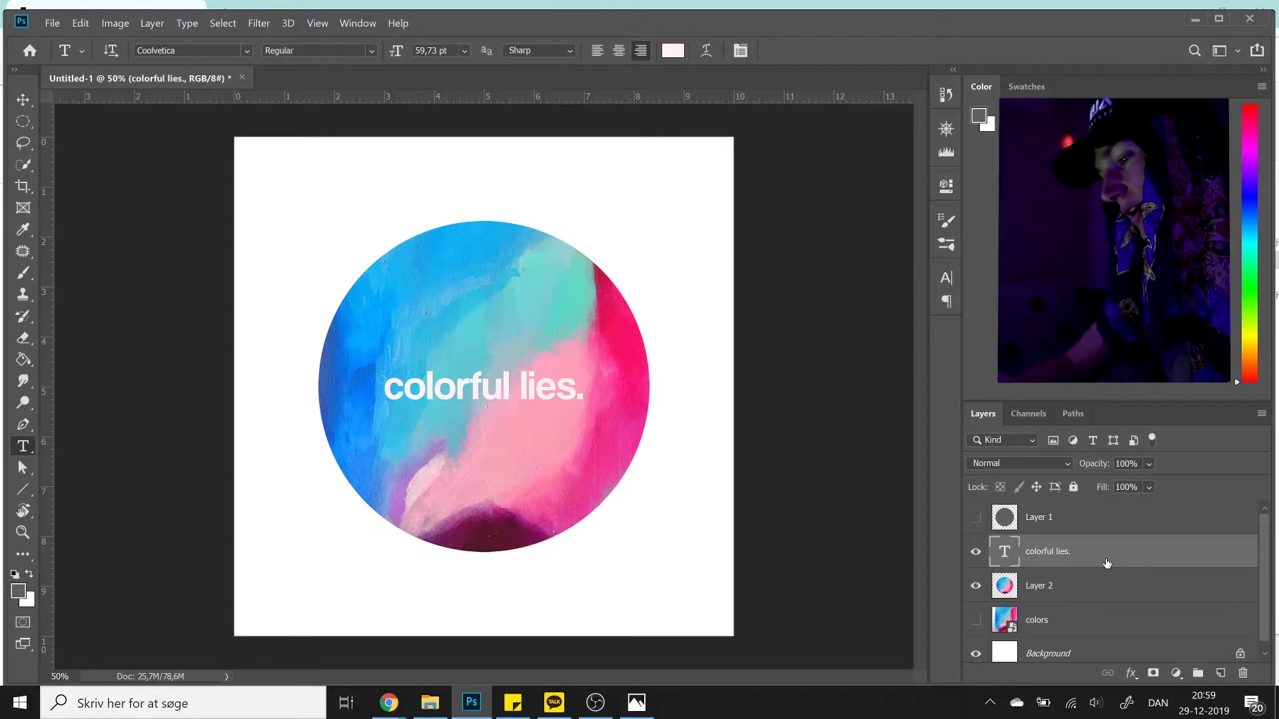
# Add a layer above the text and fill a rectangular selection around the words, about 4.9 by 1.3 in, with the grey foreground colour.
pyautogui.click(1220, 673)
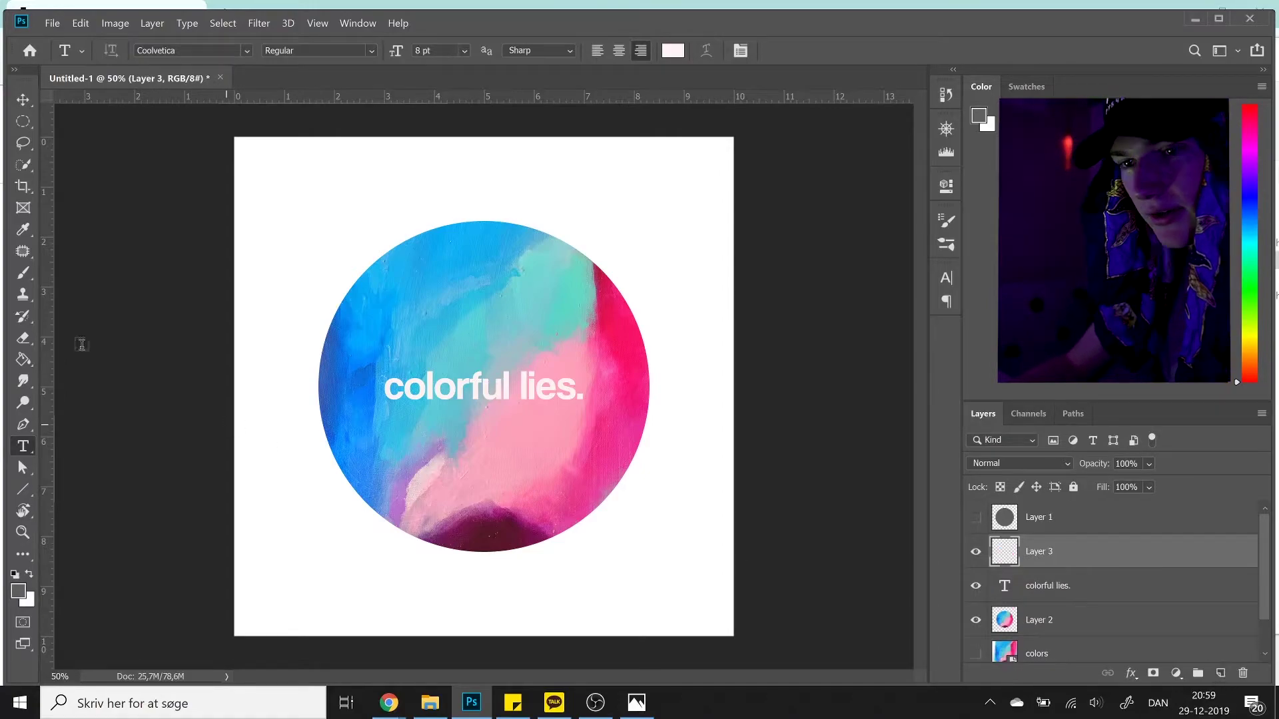
pyautogui.click(23, 121)
pyautogui.rightClick(23, 120)
pyautogui.click(99, 118)
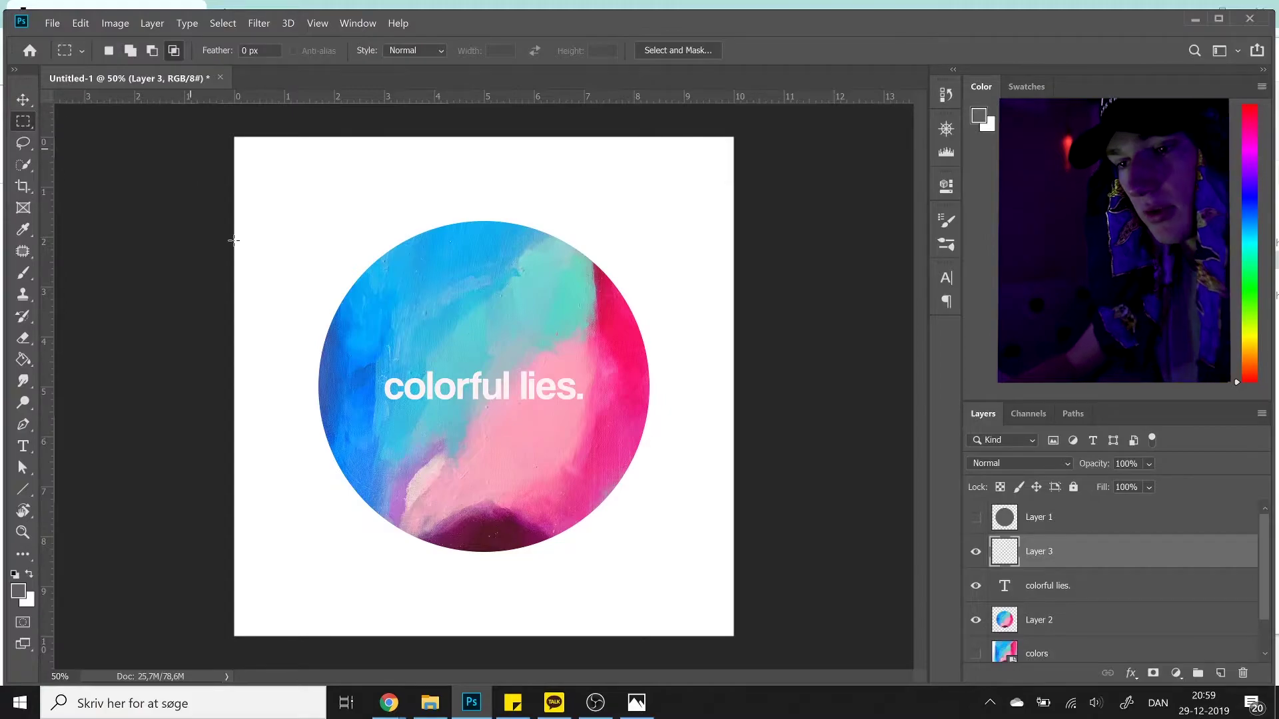
pyautogui.moveTo(356, 356); pyautogui.dragTo(600, 421)
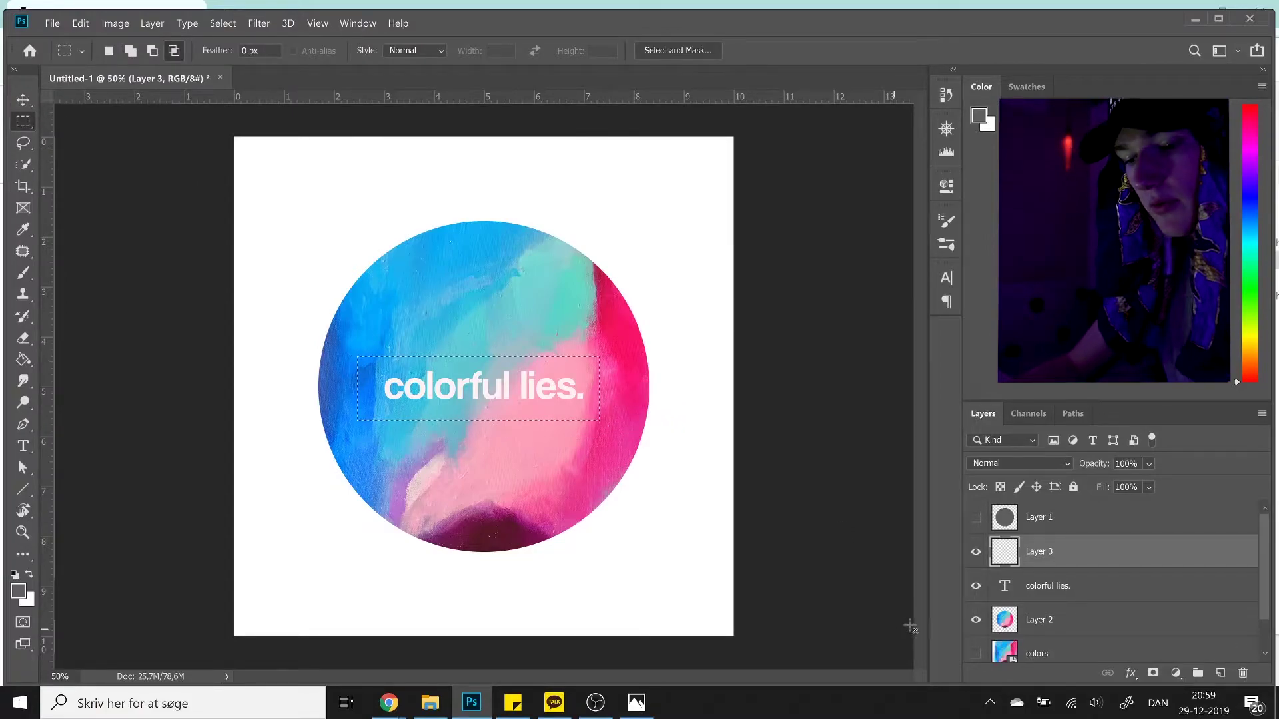
pyautogui.press('g')
pyautogui.click(484, 430)
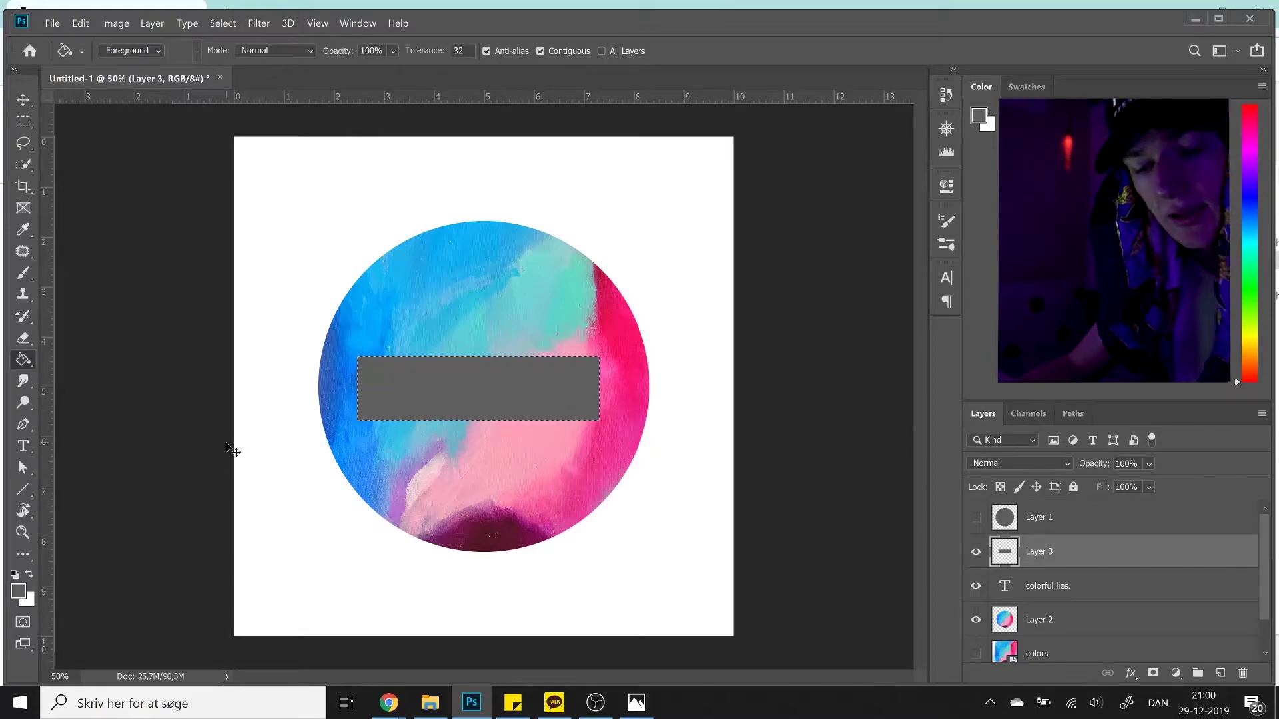
# Centre the grey rectangle on the canvas at 1500, 1500 px.
pyautogui.click(20, 101)
pyautogui.hotkey('ctrl', 't')
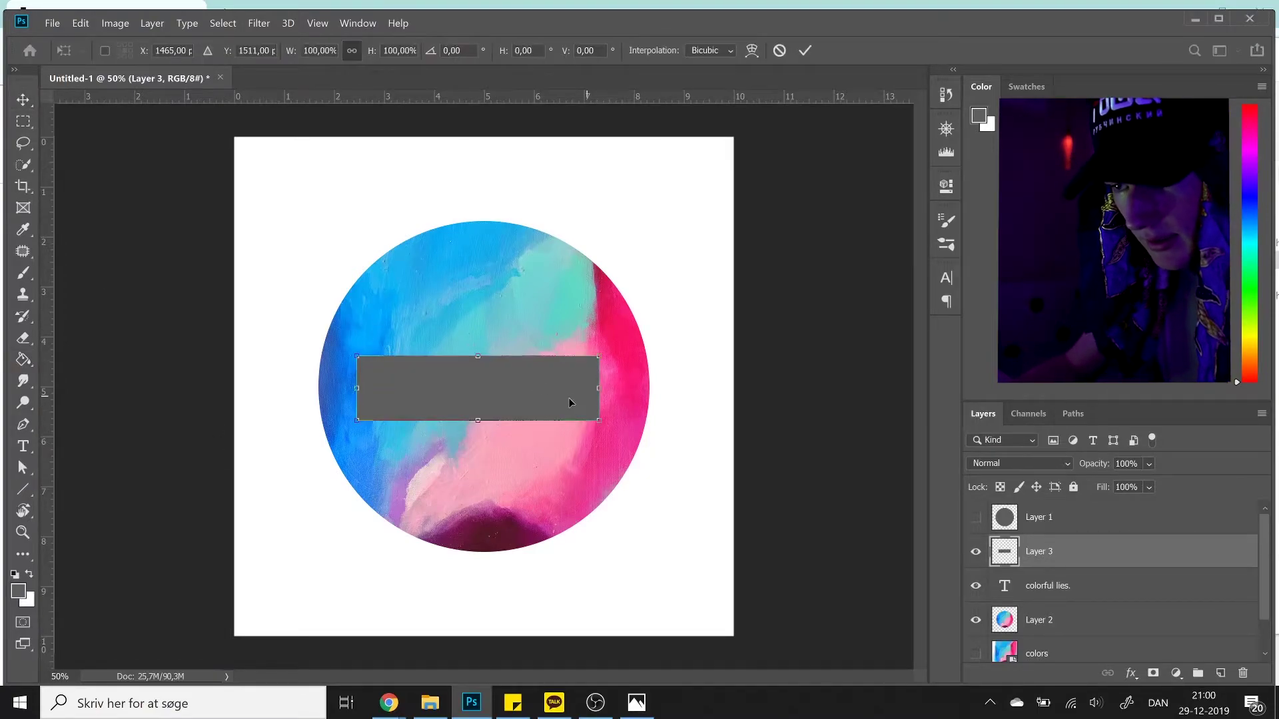
pyautogui.moveTo(569, 398); pyautogui.dragTo(574, 394)
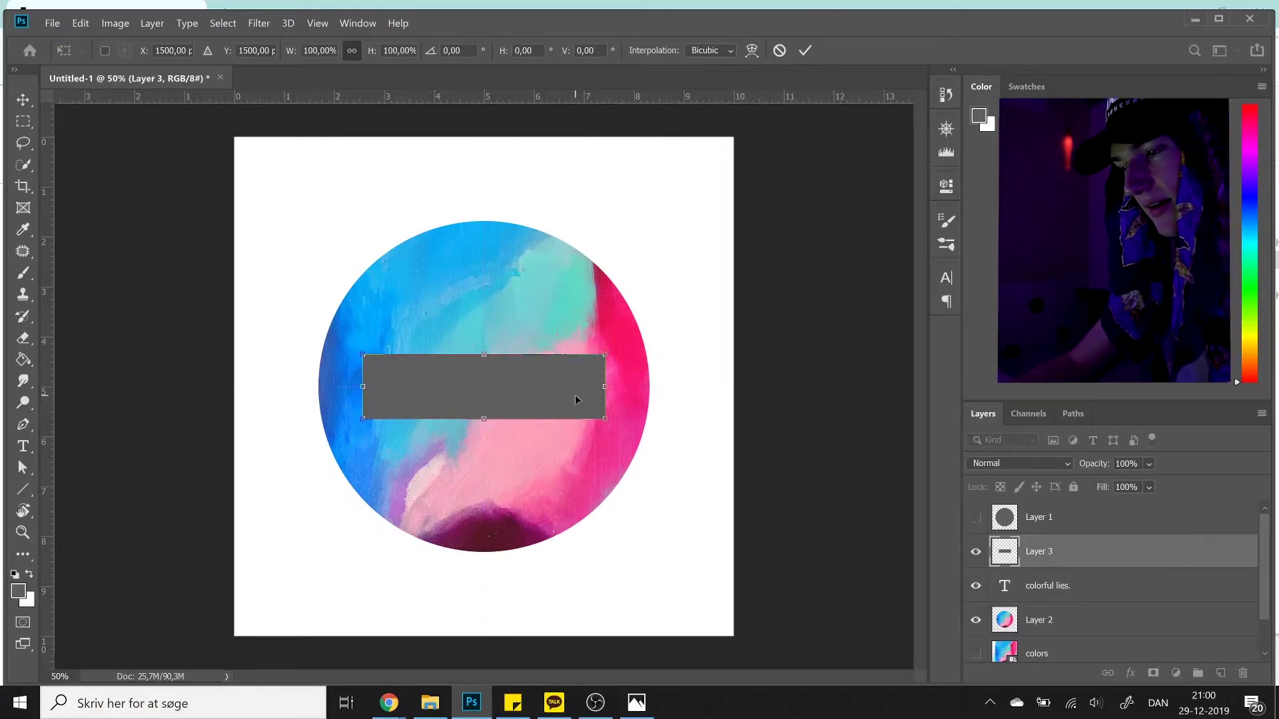
pyautogui.press('Return')
# Load the grey rectangle's outline as a selection and copy that area of the coloured circle in Layer 2 to a new layer.
pyautogui.click(1107, 620)
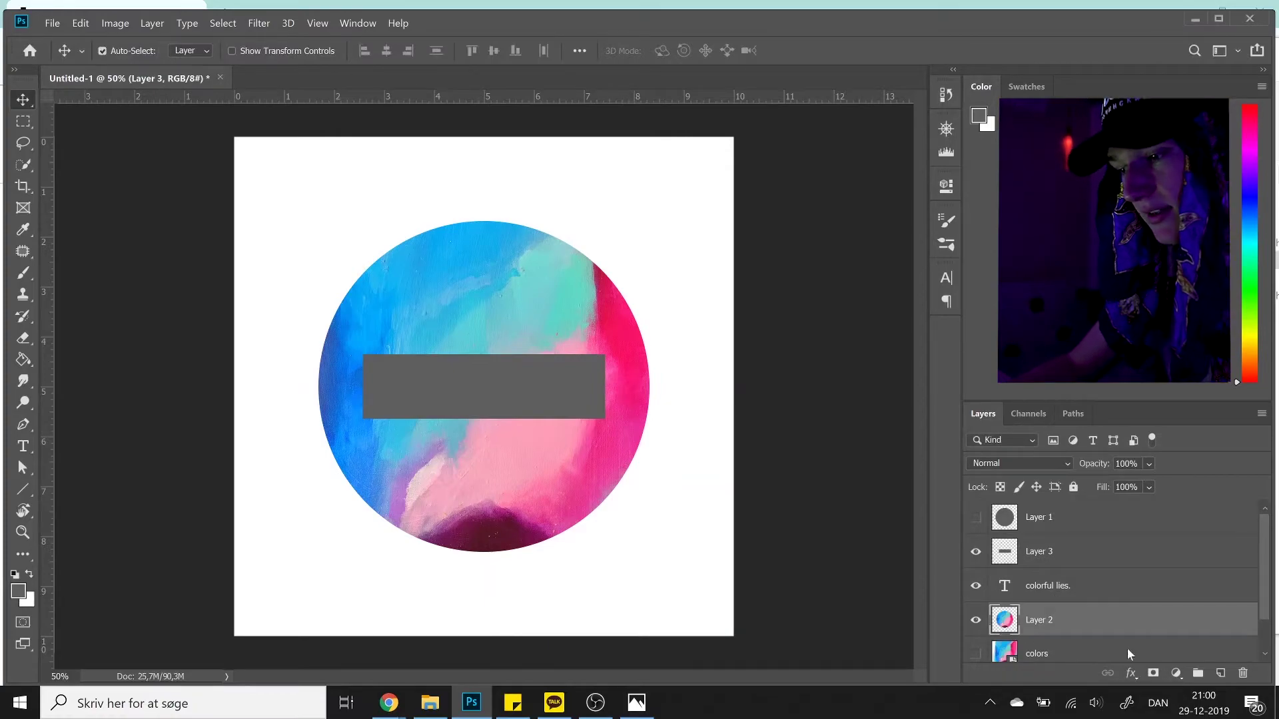
pyautogui.click(1039, 564)
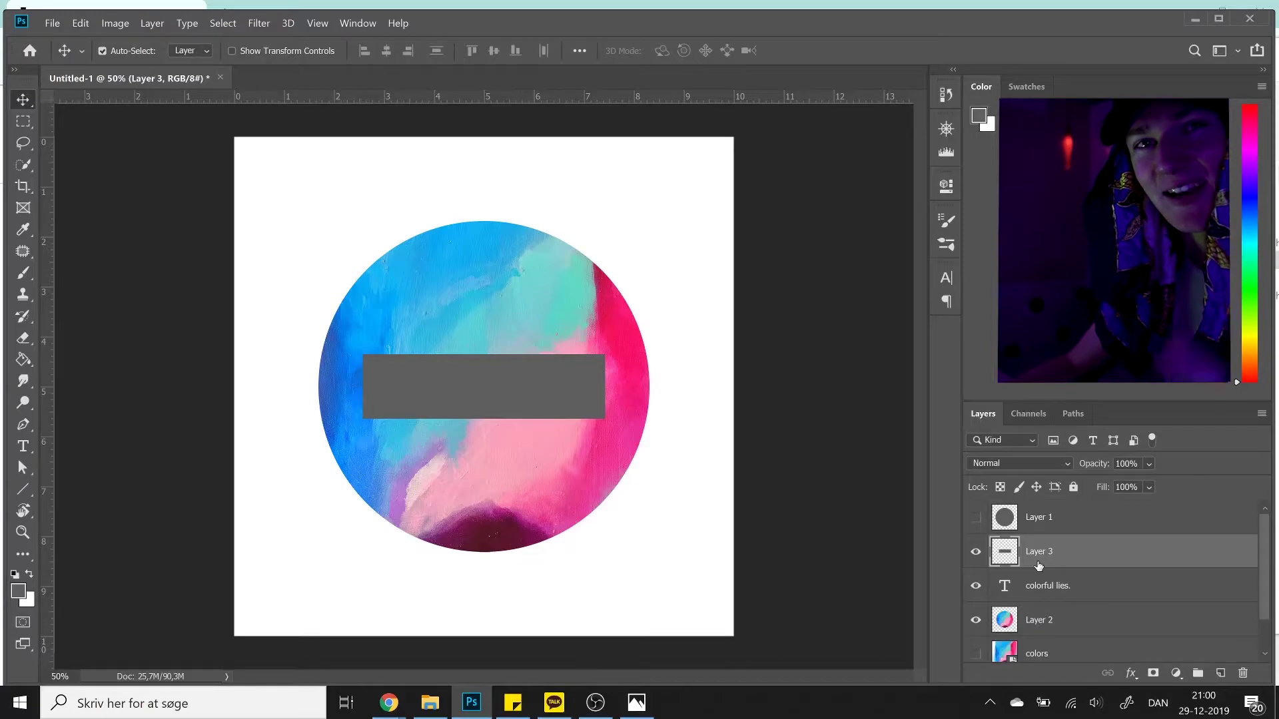
pyautogui.press('ctrl')
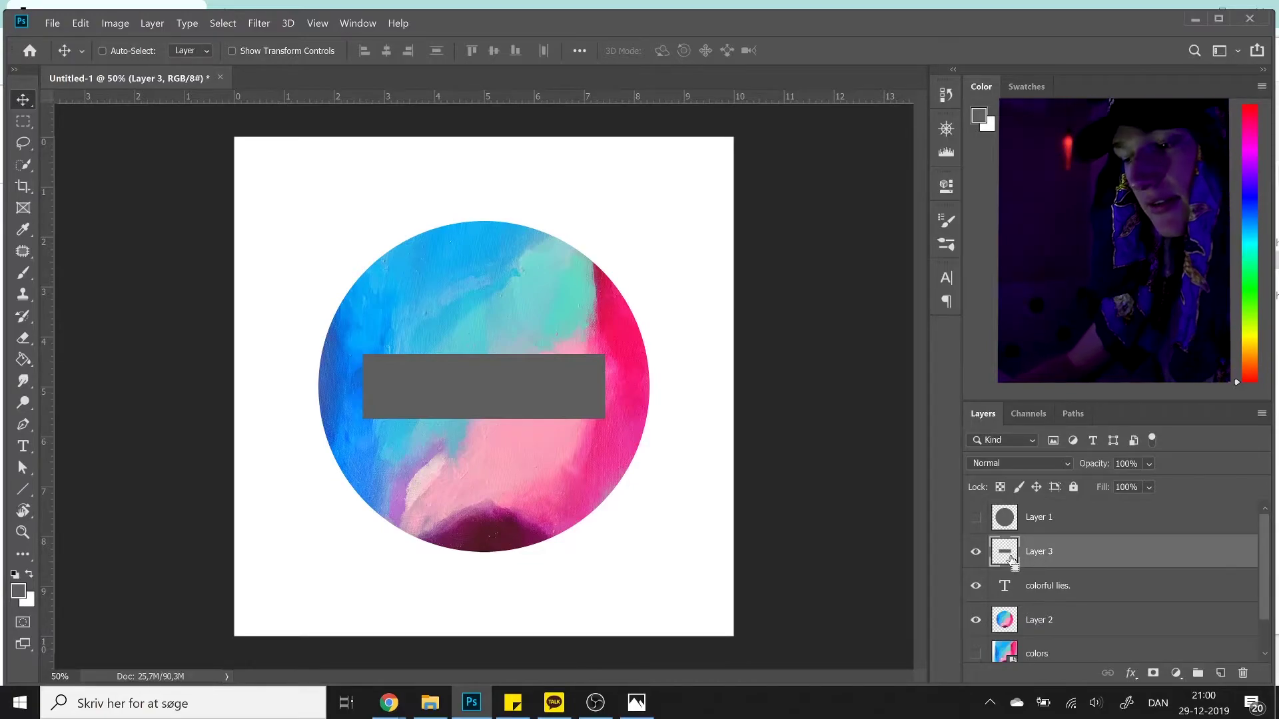
pyautogui.hotkey('ctrl', 'h')
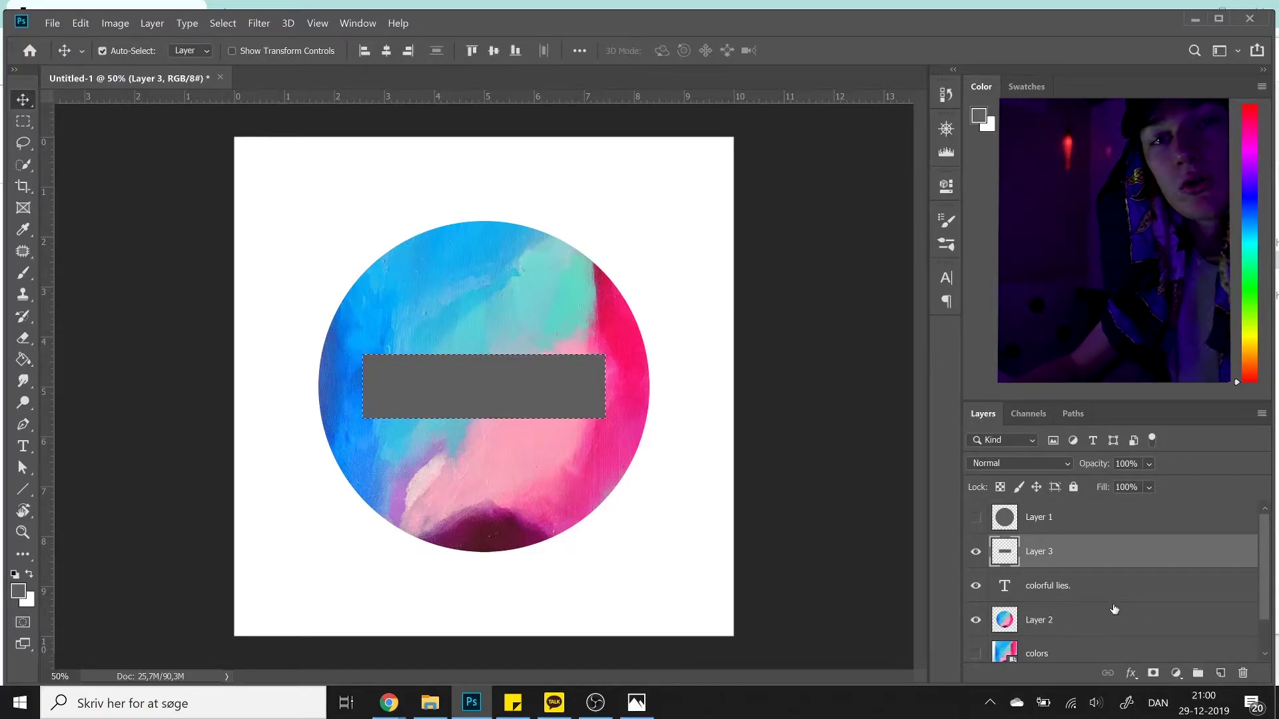
pyautogui.click(1116, 618)
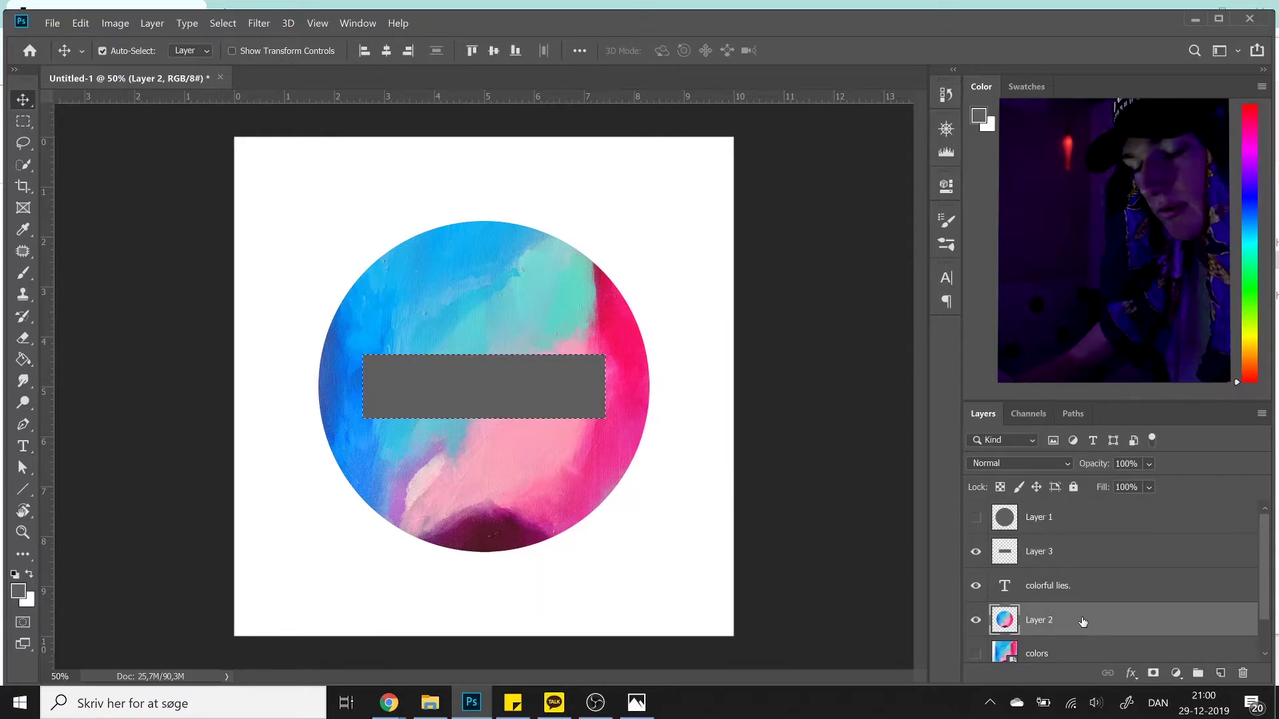
pyautogui.press('ctrl')
pyautogui.hotkey('ctrl', 'j')
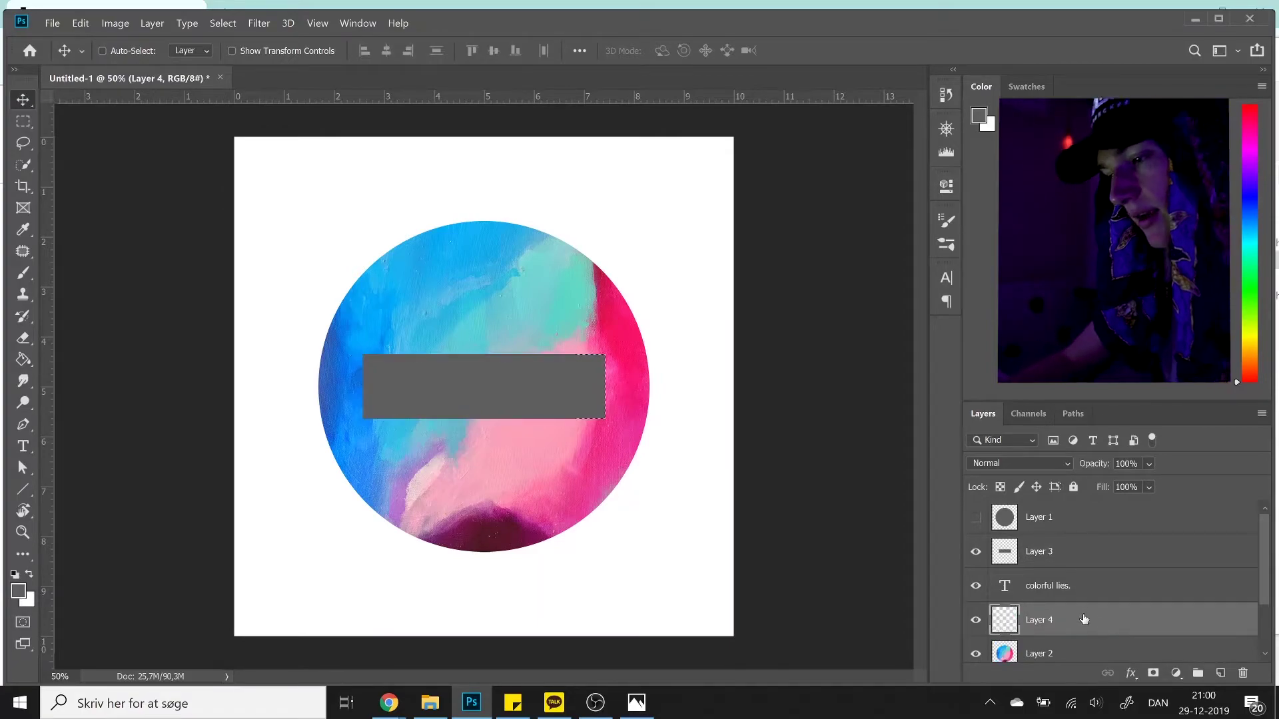
# Hide the grey rectangle layer and invert the colours of the copied strip.
pyautogui.click(967, 551)
pyautogui.press('ctrl')
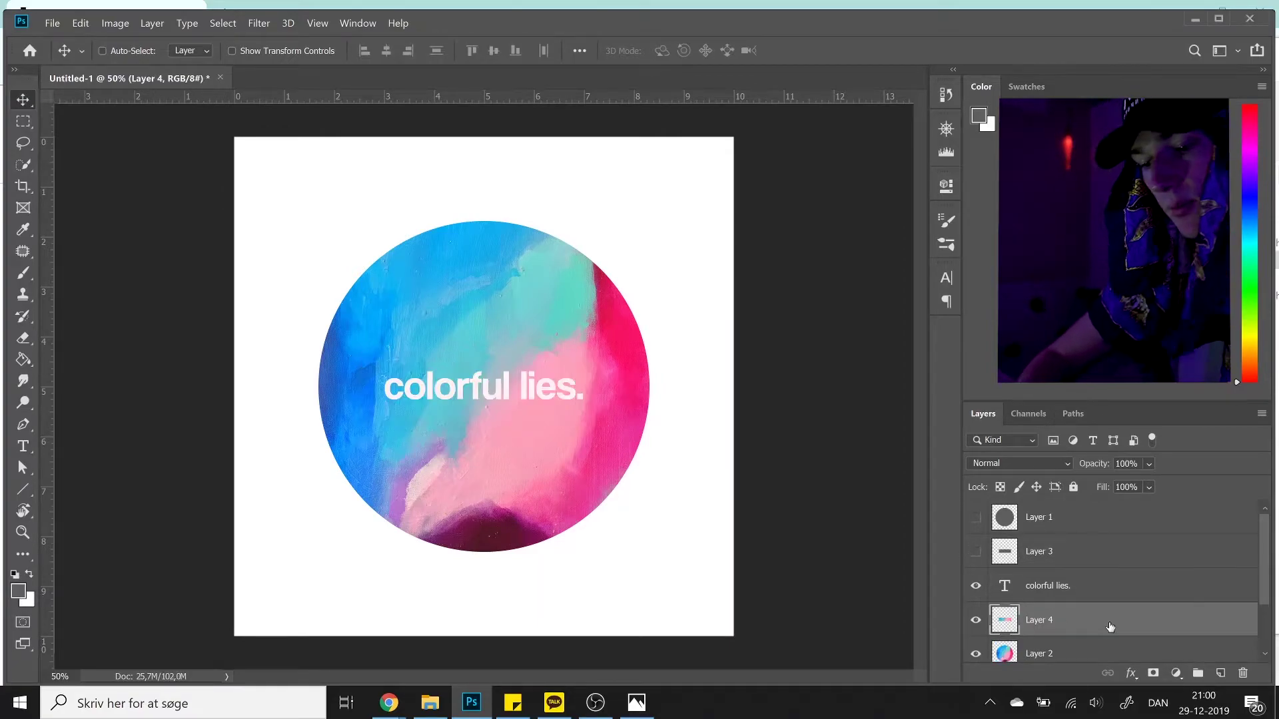
pyautogui.hotkey('ctrl', 'i')
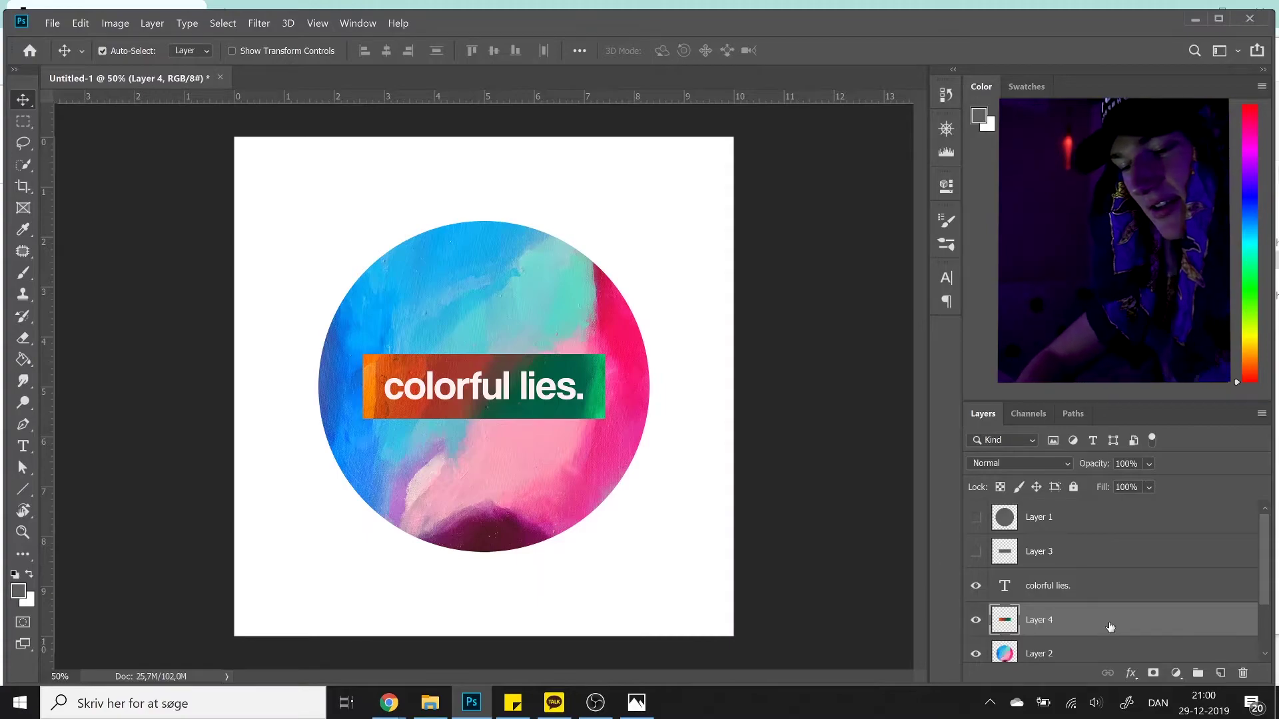
# Duplicate the inverted strip and move the copy horizontally to X 44 px, against the original's left edge.
pyautogui.hotkey('ctrl', 'j')
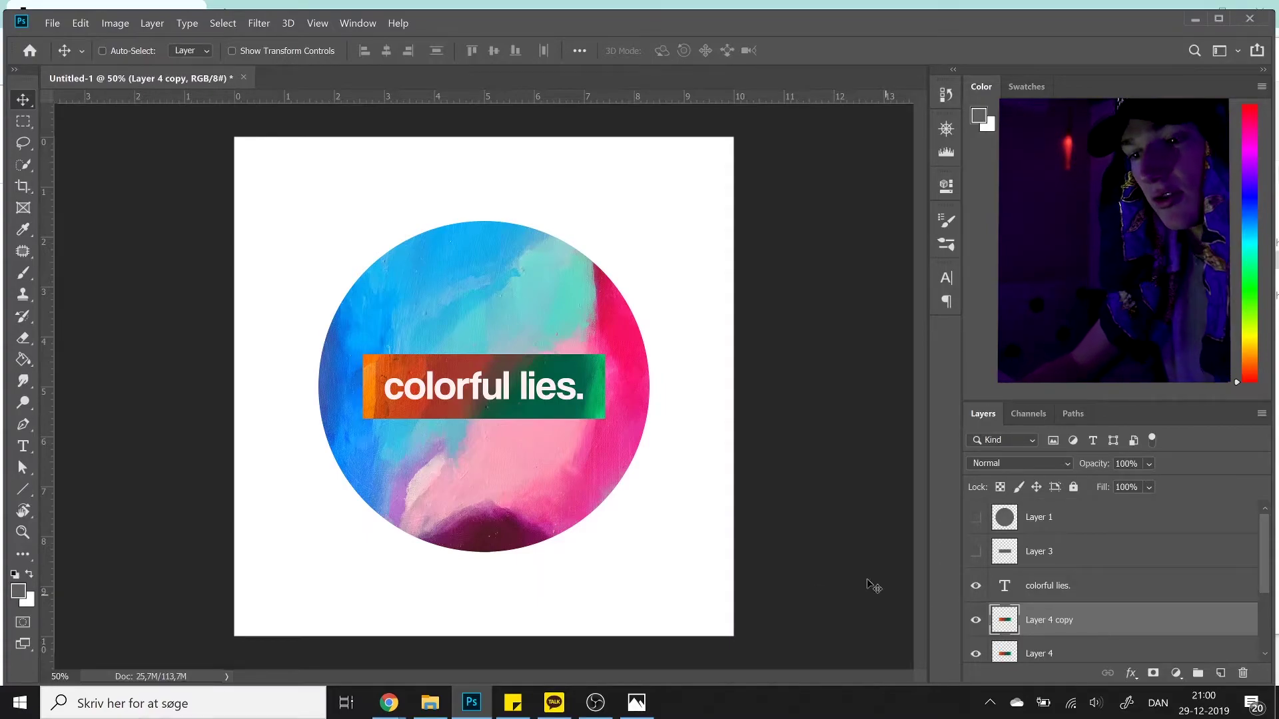
pyautogui.hotkey('ctrl', 't')
pyautogui.moveTo(453, 387); pyautogui.dragTo(329, 418)
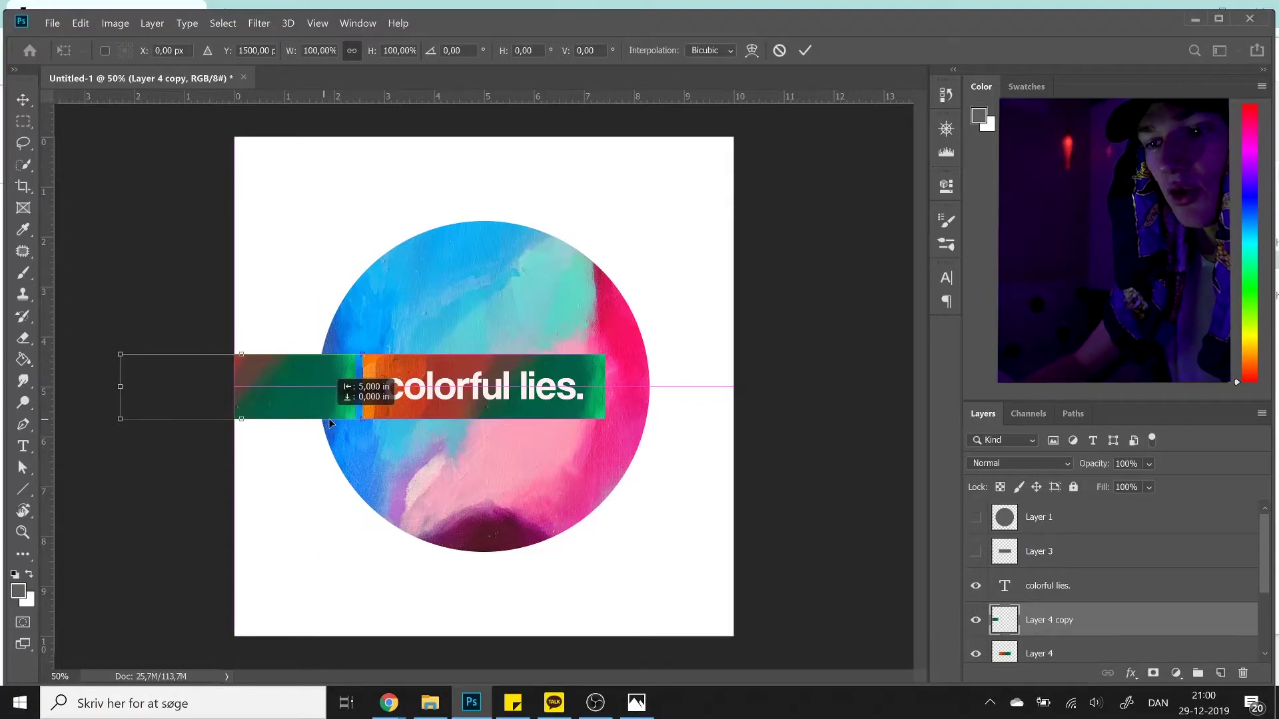
pyautogui.press('Return')
# Flip the strip copy horizontally so it mirrors the original at their shared edge.
pyautogui.hotkey('ctrl', 't')
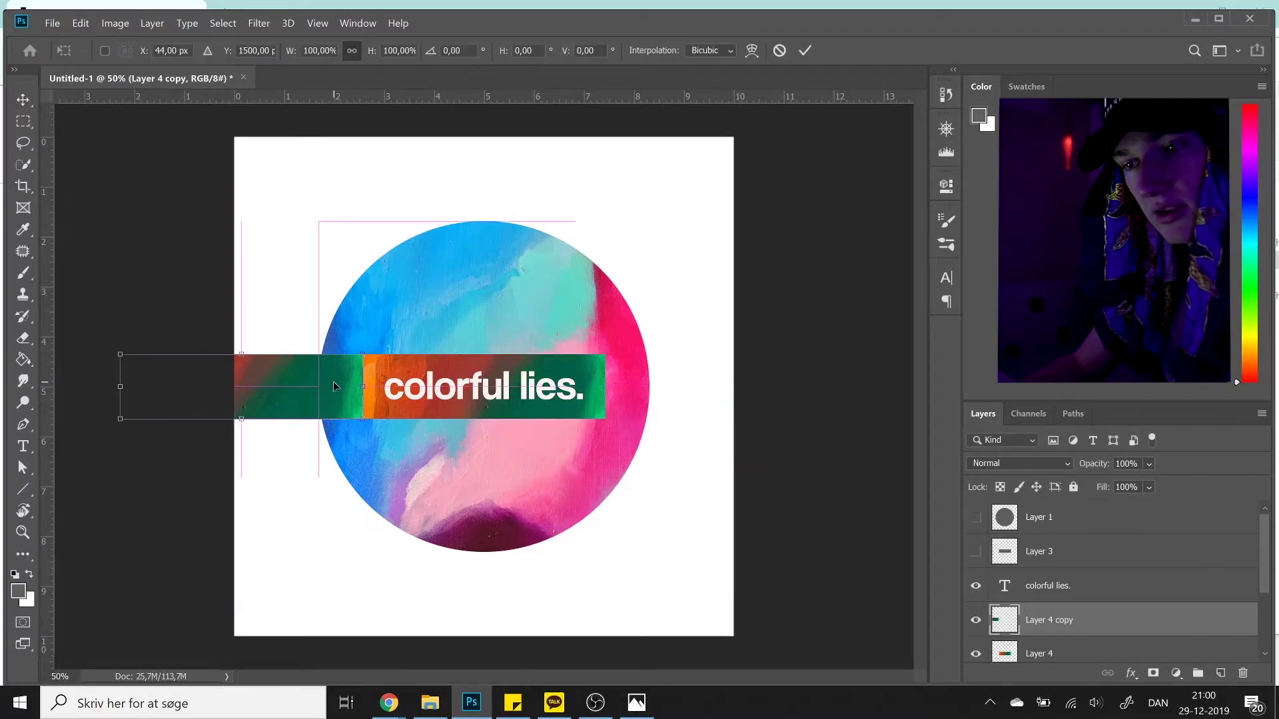
pyautogui.rightClick(333, 381)
pyautogui.click(360, 592)
pyautogui.press('Return')
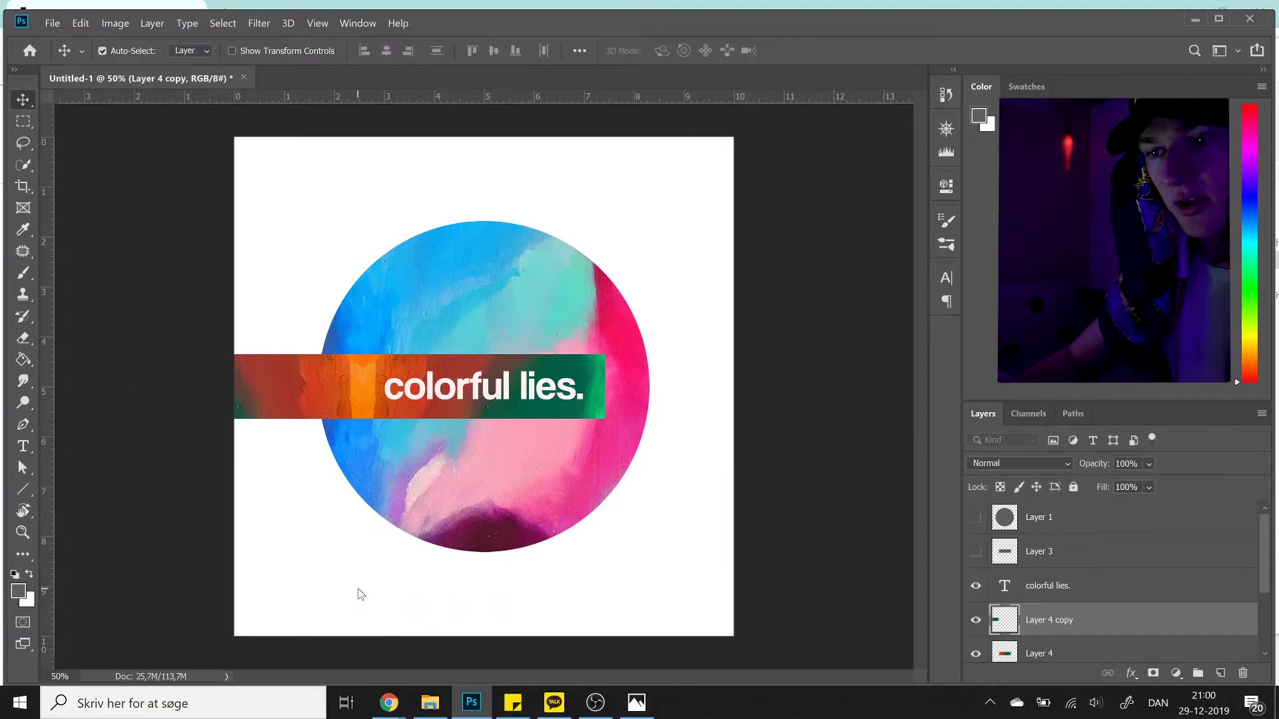
# Duplicate the mirrored strip and move the copy horizontally against the original strip's right edge, extending the band across the canvas.
pyautogui.hotkey('ctrl', 'j')
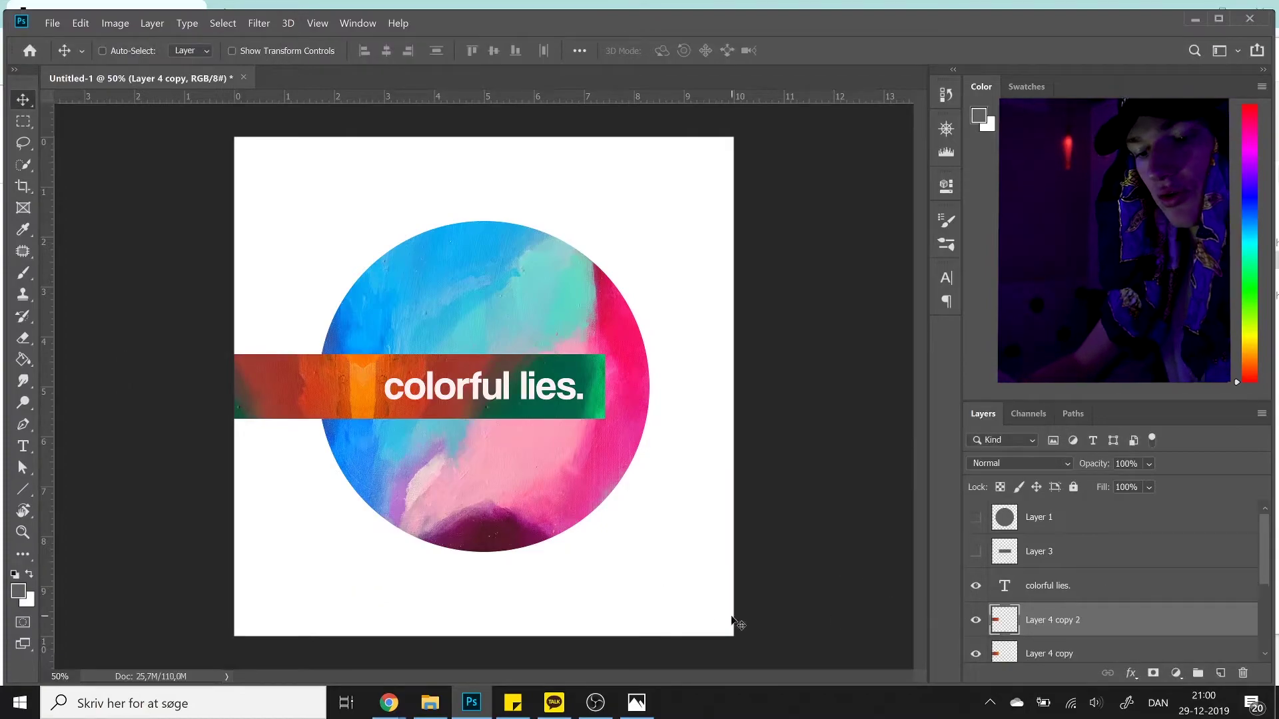
pyautogui.hotkey('ctrl', 't')
pyautogui.moveTo(308, 381); pyautogui.dragTo(733, 392)
pyautogui.press('Return')
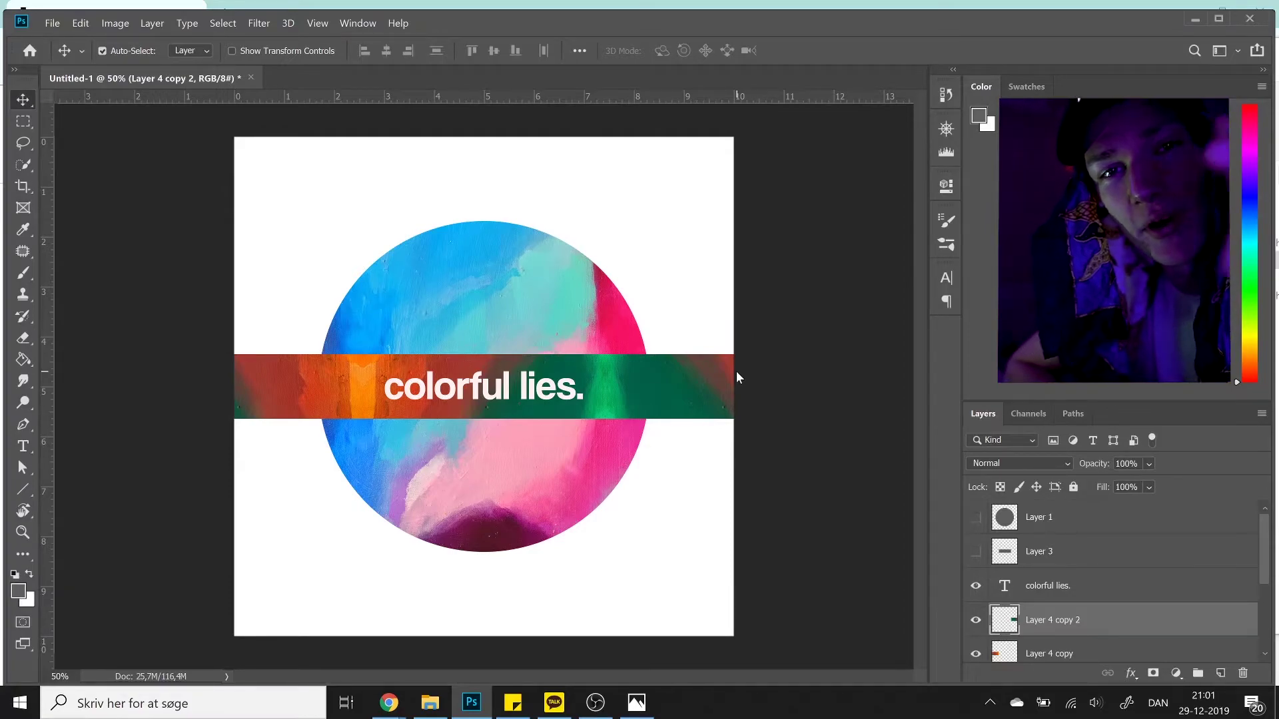
# Try stretching the three inverted strip layers vertically to cover the full canvas, and undo the stretch.
pyautogui.scroll(-2, 1128, 600)
pyautogui.keyDown('shift'); pyautogui.click(1128, 625); pyautogui.keyUp('shift')
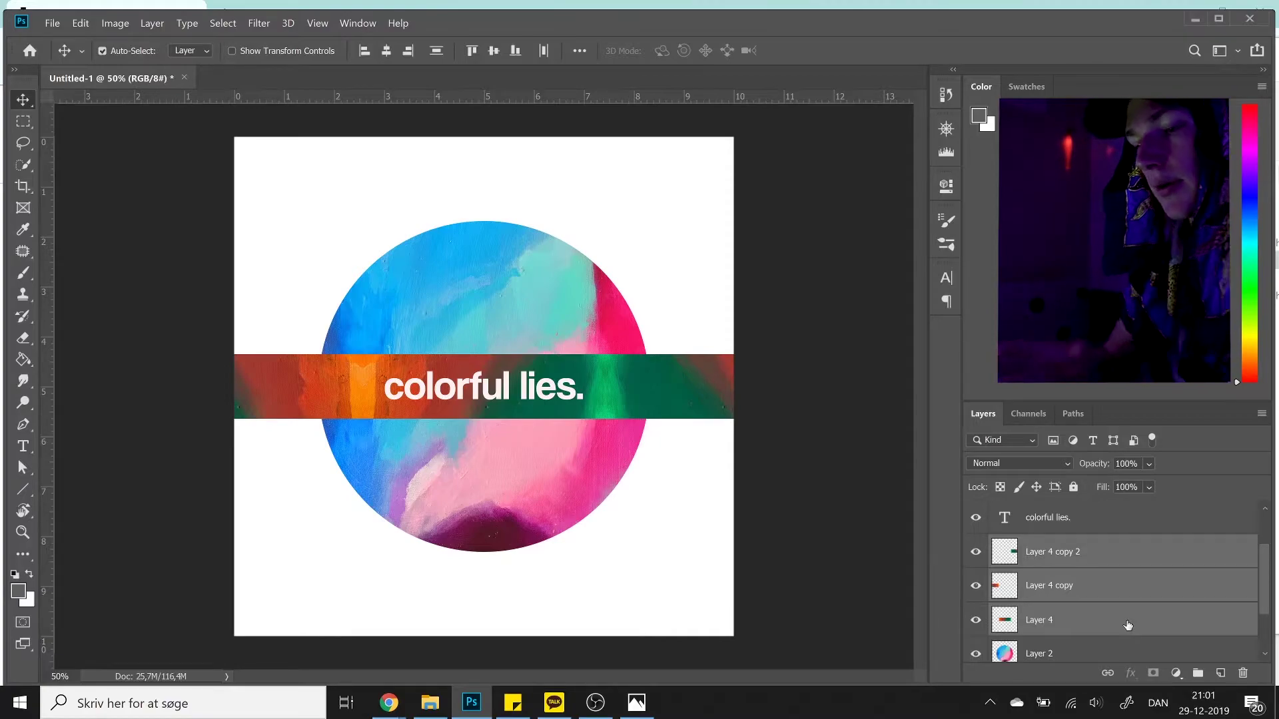
pyautogui.hotkey('ctrl', 't')
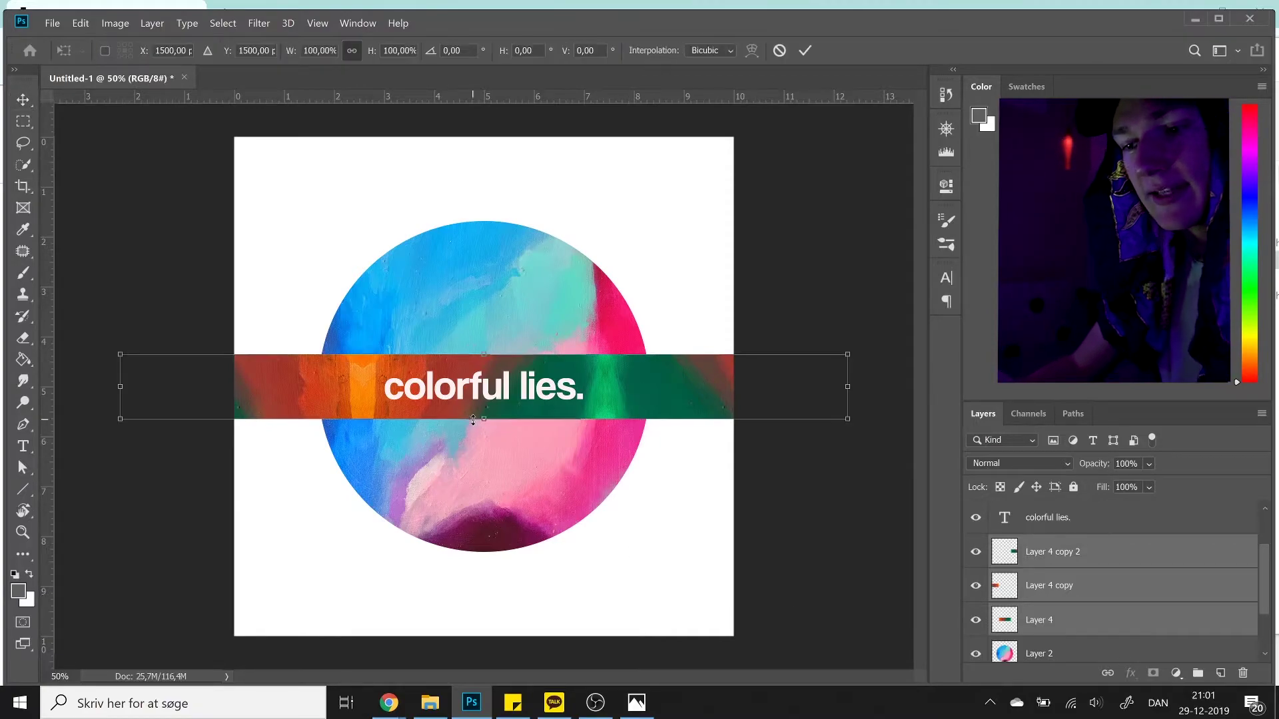
pyautogui.moveTo(488, 423); pyautogui.dragTo(491, 646)
pyautogui.press('Return')
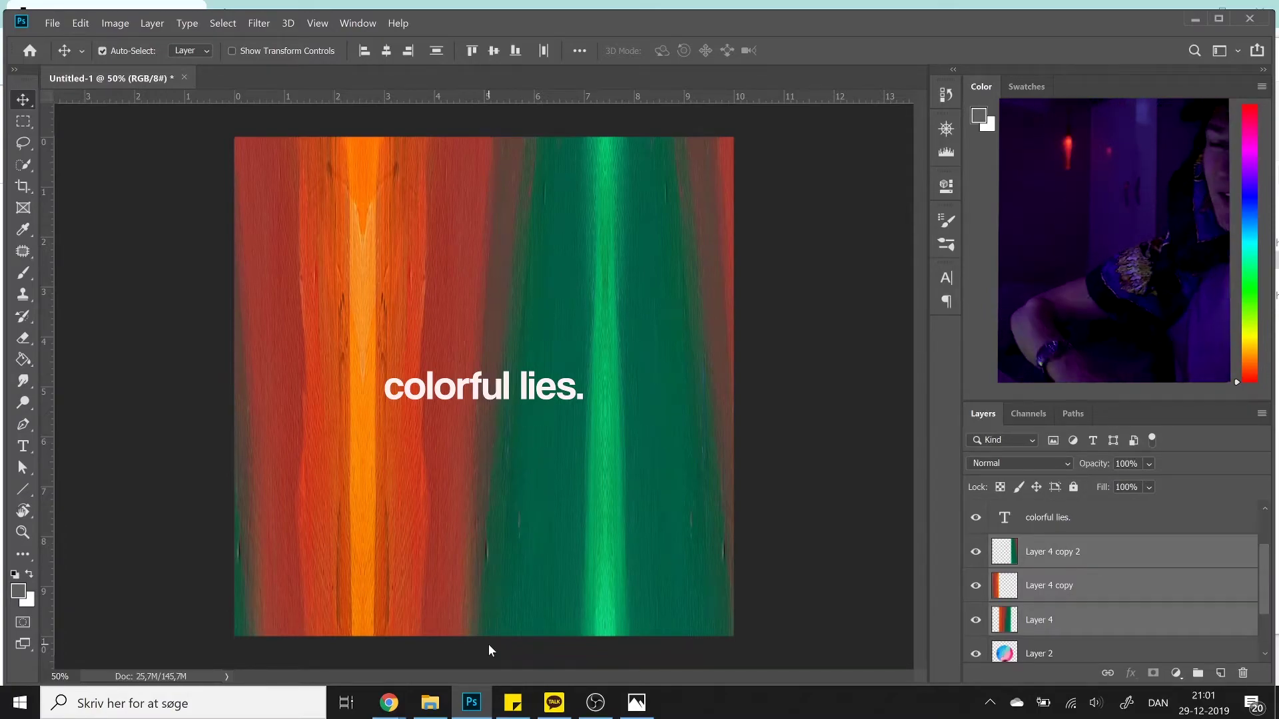
pyautogui.hotkey('ctrl', 'z')
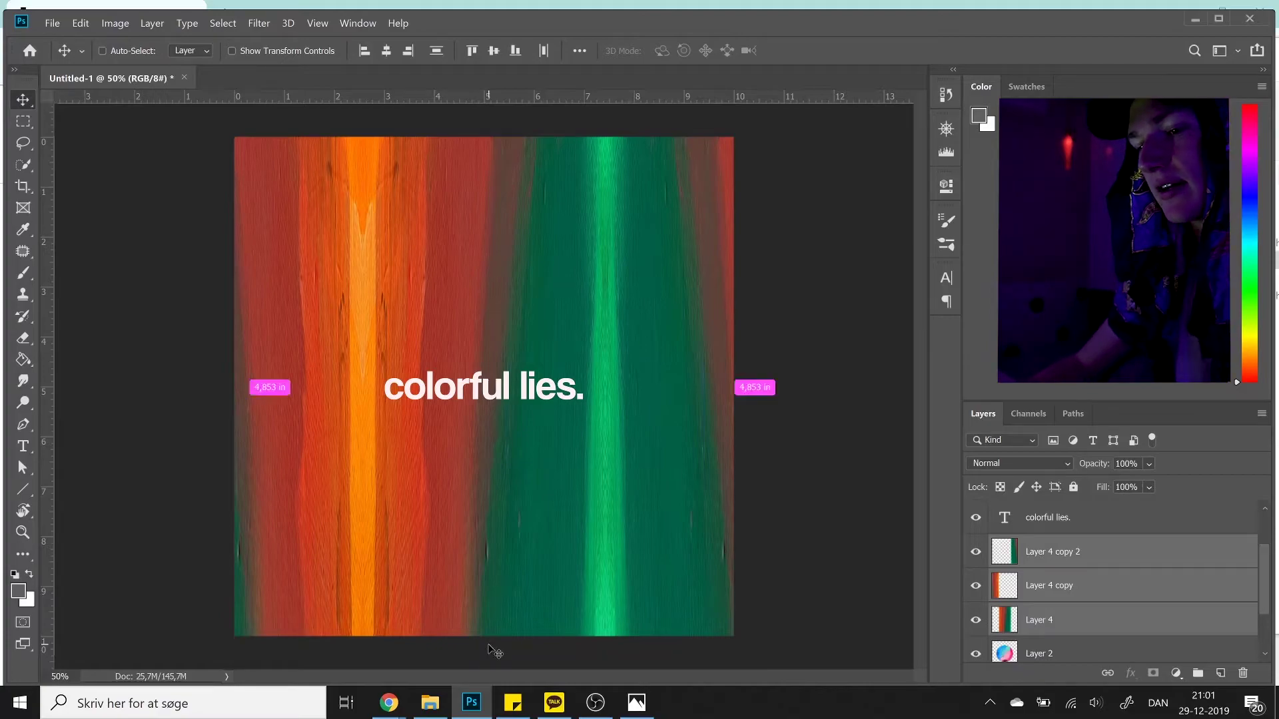
# Hide the three inverted strip layers and the coloured circle in Layer 2, leaving the full colors painting behind the title.
pyautogui.click(976, 619)
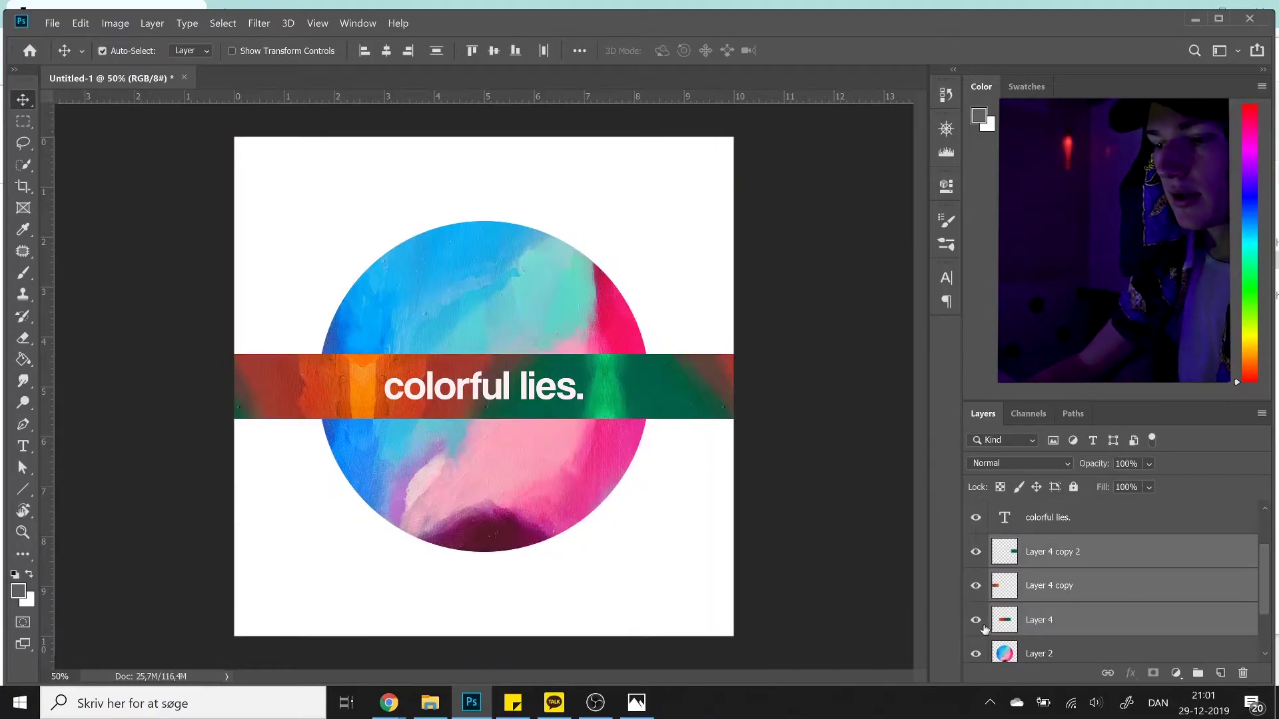
pyautogui.click(976, 552)
pyautogui.click(976, 586)
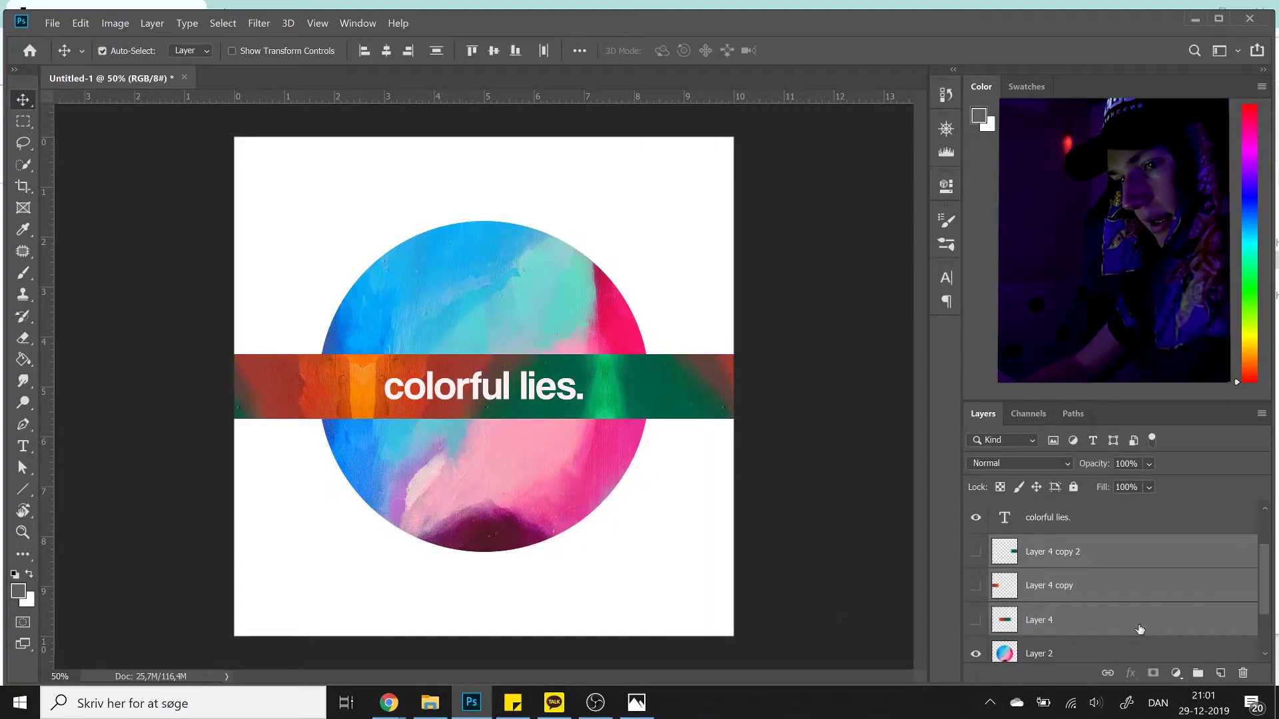
pyautogui.scroll(-2, 1141, 629)
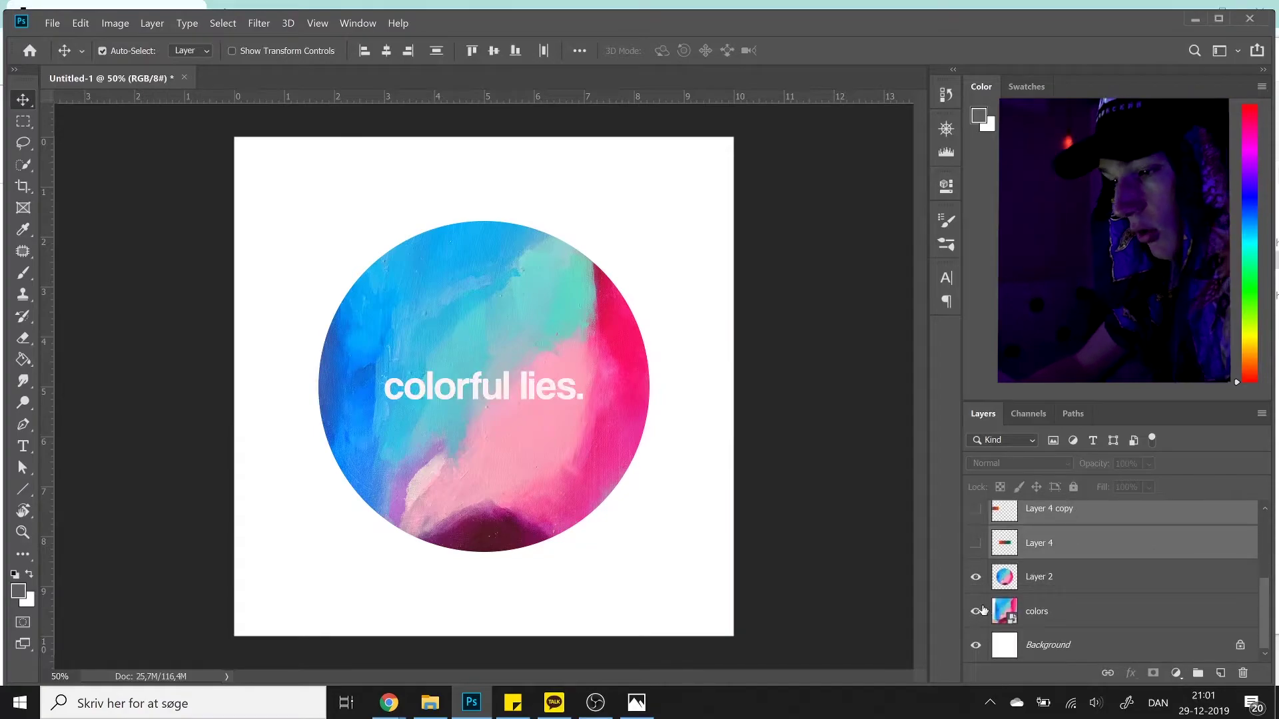
pyautogui.click(976, 612)
pyautogui.click(975, 577)
pyautogui.scroll(2, 1066, 580)
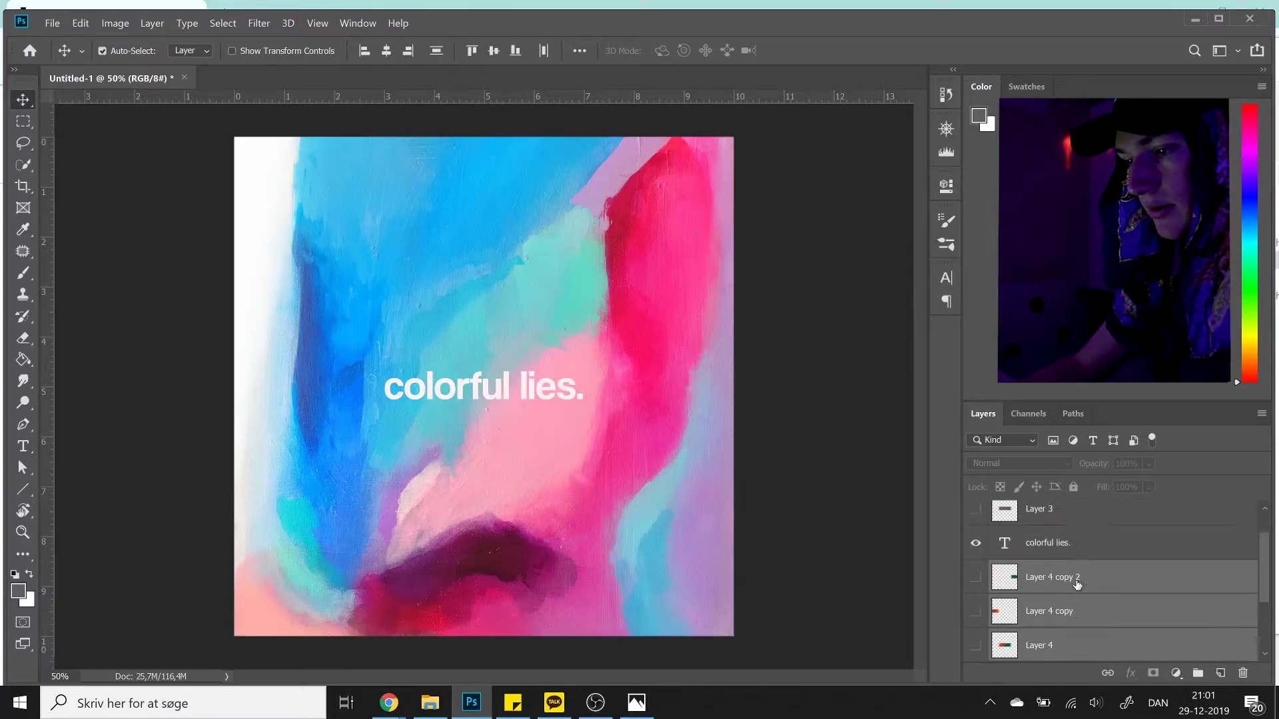
pyautogui.scroll(1, 1055, 563)
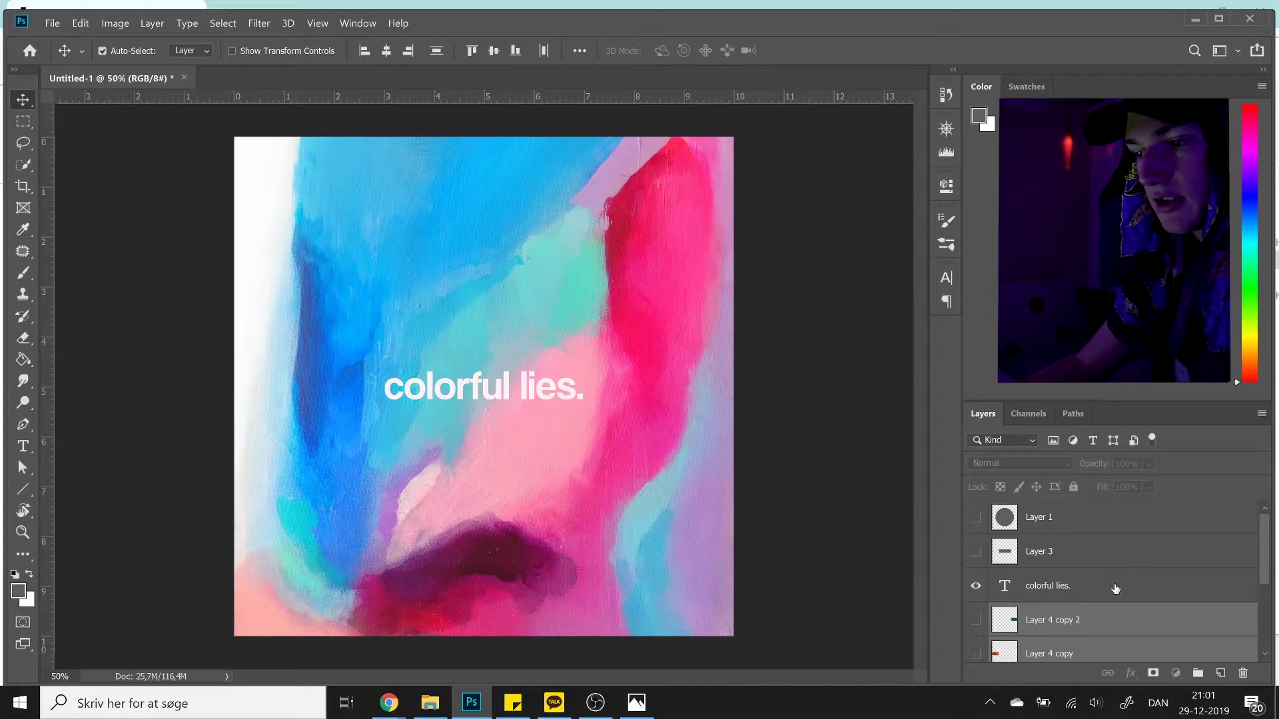
pyautogui.hotkey('alt', '.')
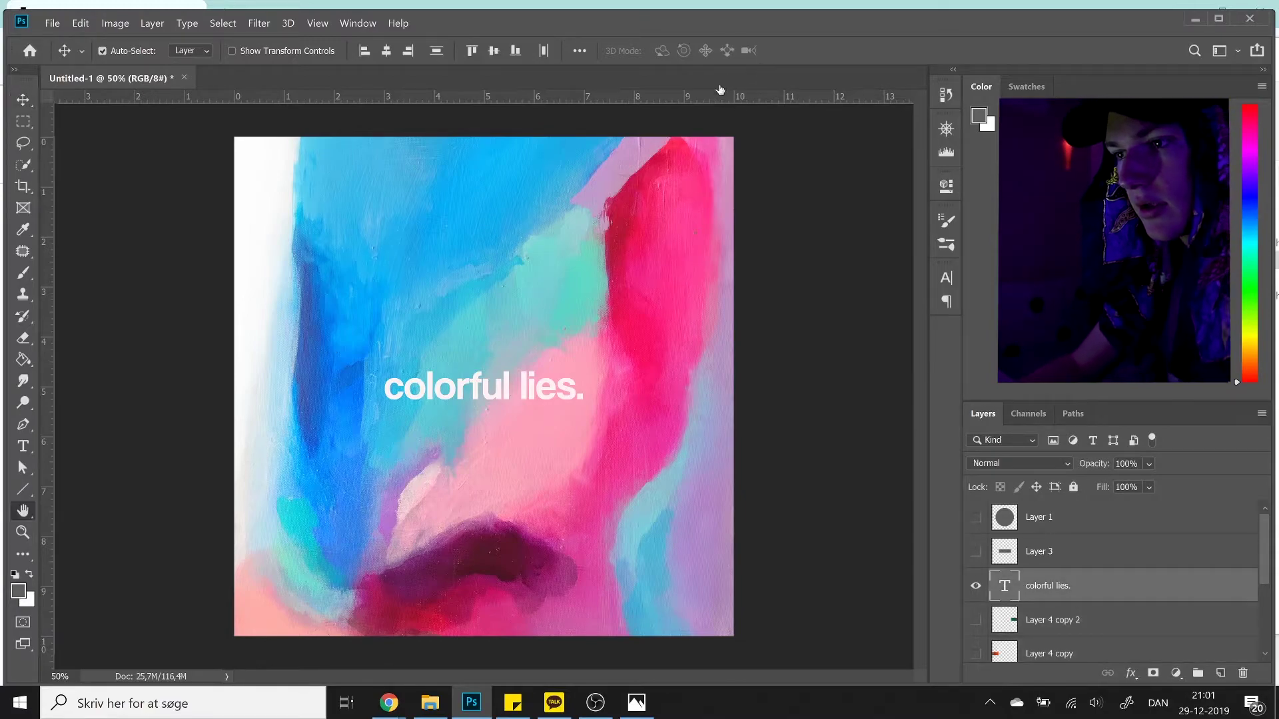
pyautogui.press('h')
pyautogui.hotkey('alt', 'l')
pyautogui.press('y')
pyautogui.press('b')
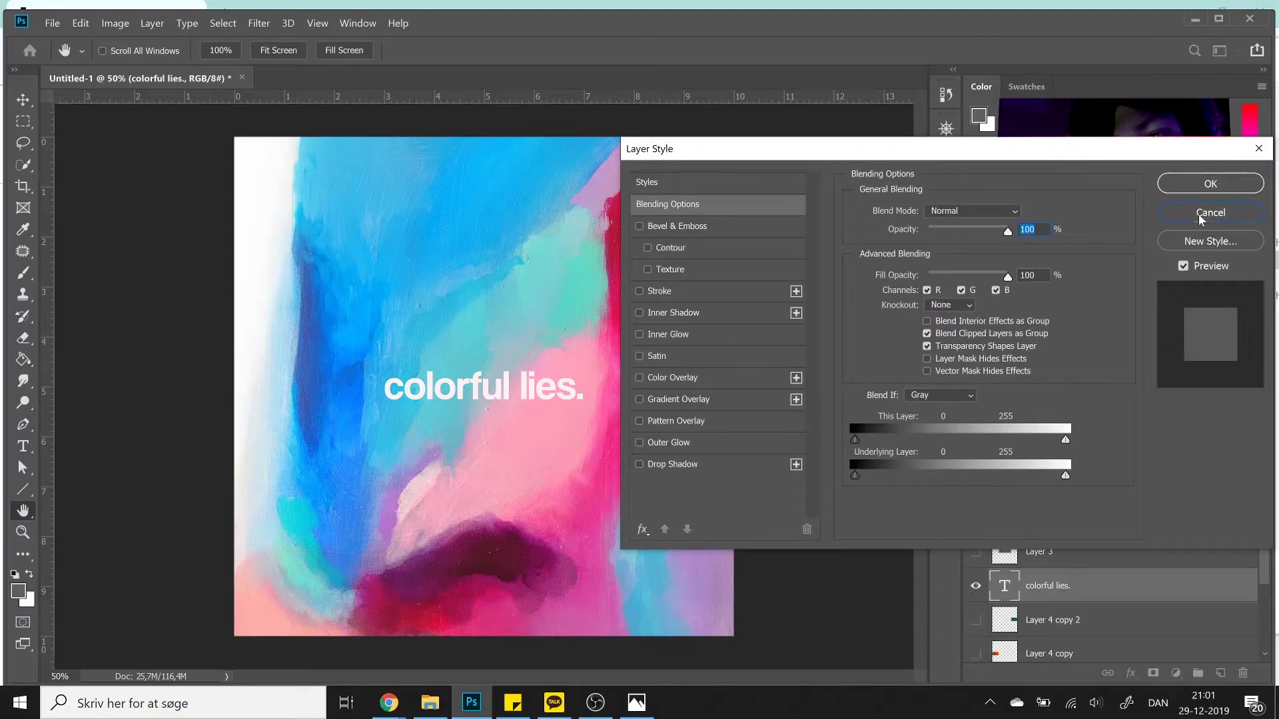
pyautogui.click(1202, 214)
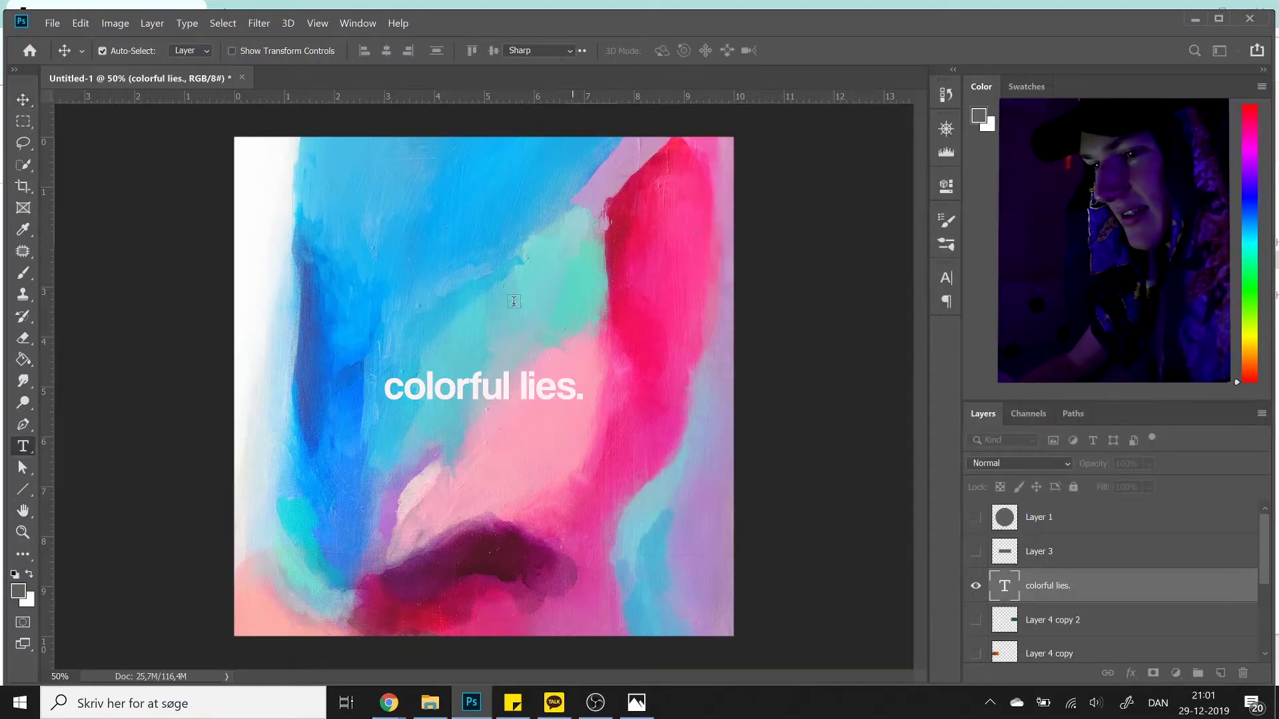
# Set the text colour of the "colorful lies." title to black, 000000.
pyautogui.click(672, 50)
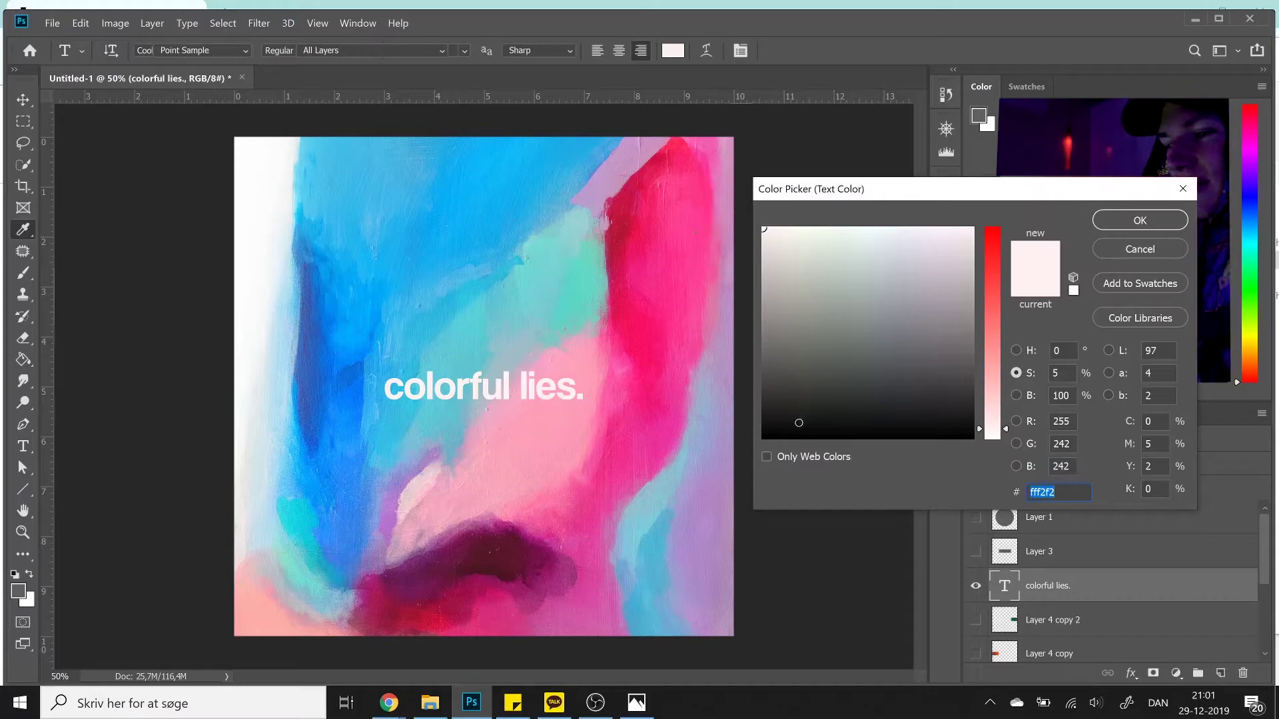
pyautogui.write('000000')
pyautogui.press('Return')
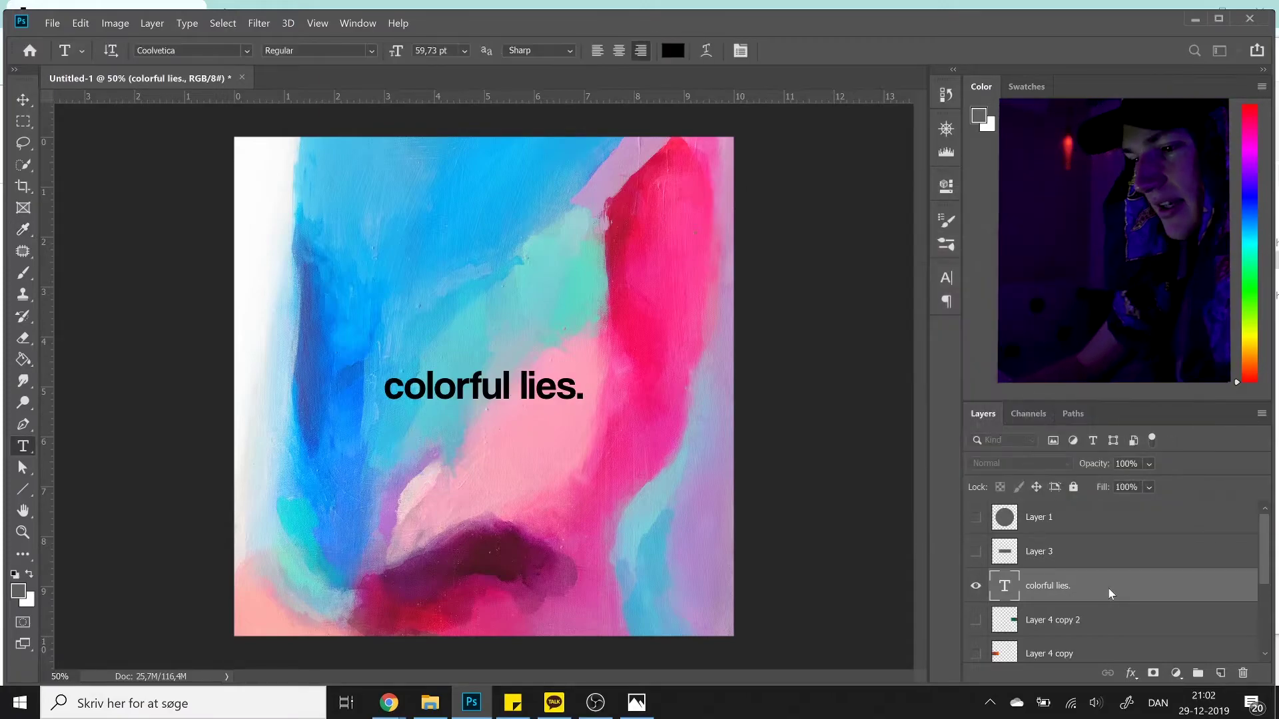
# Load the circle in Layer 2 as a selection and try to delete that area from the colors layer.
pyautogui.scroll(-3, 1086, 626)
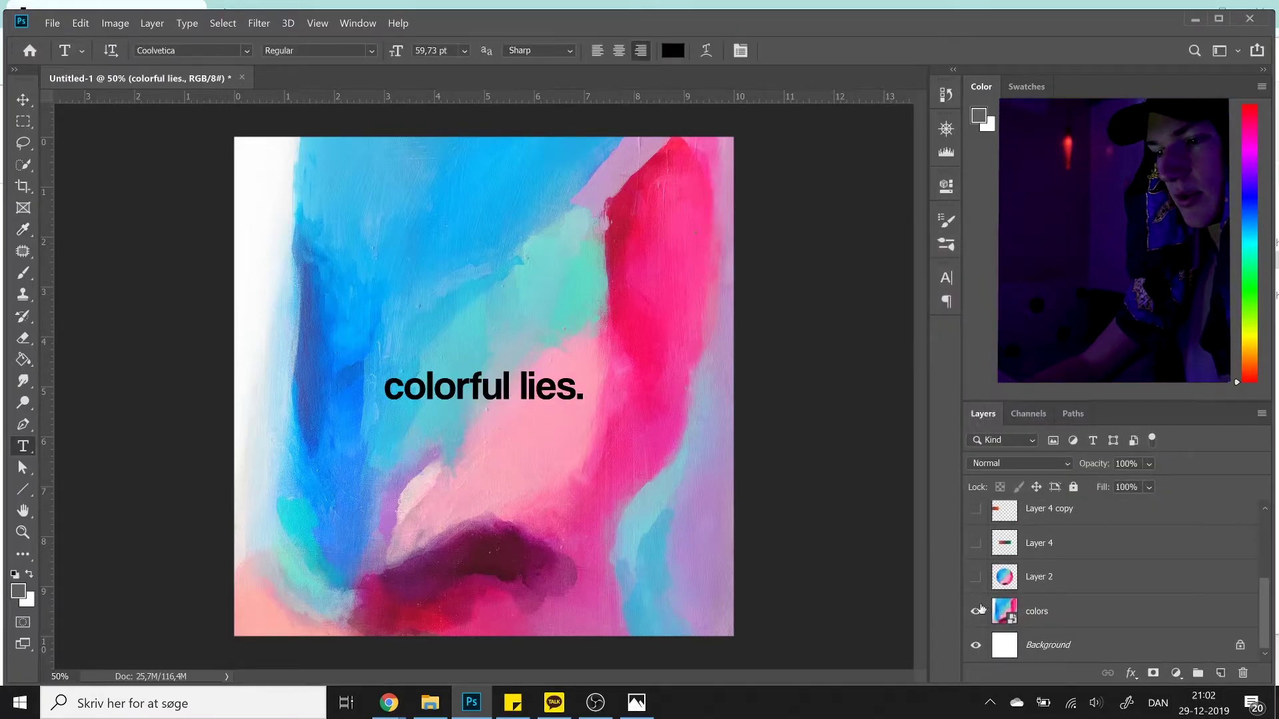
pyautogui.click(1012, 611)
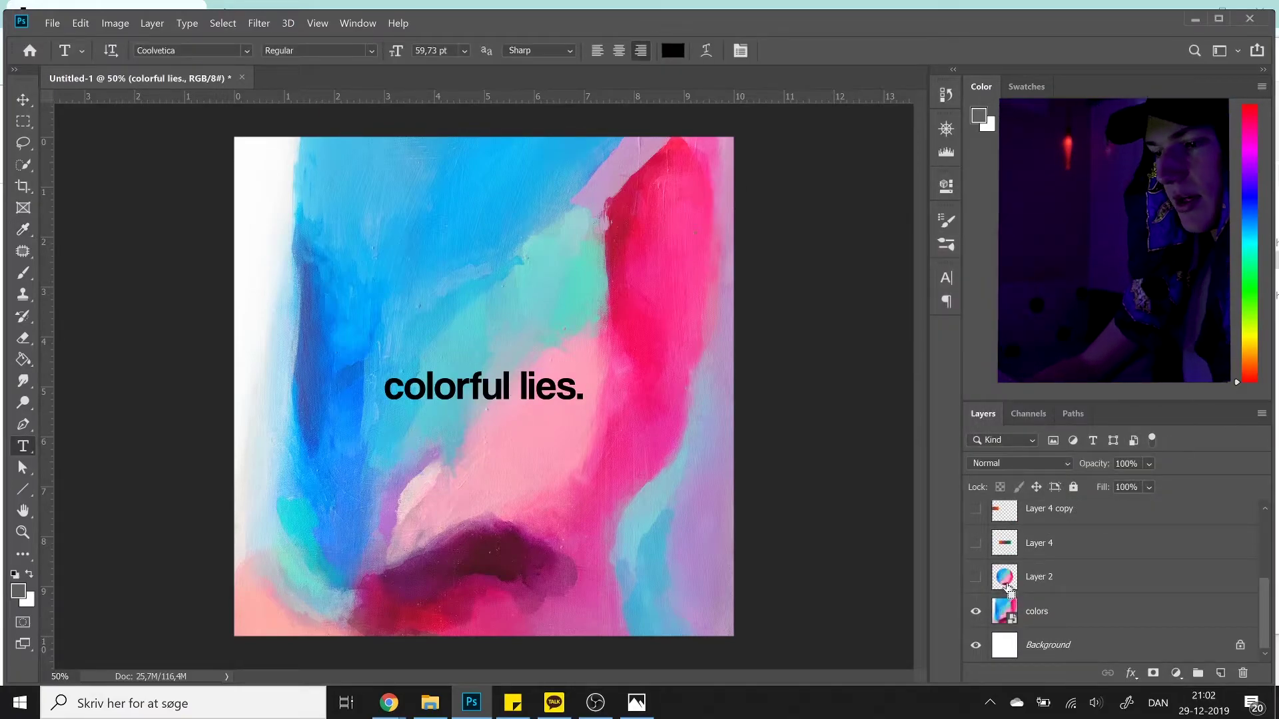
pyautogui.click(1065, 626)
pyautogui.press('Delete')
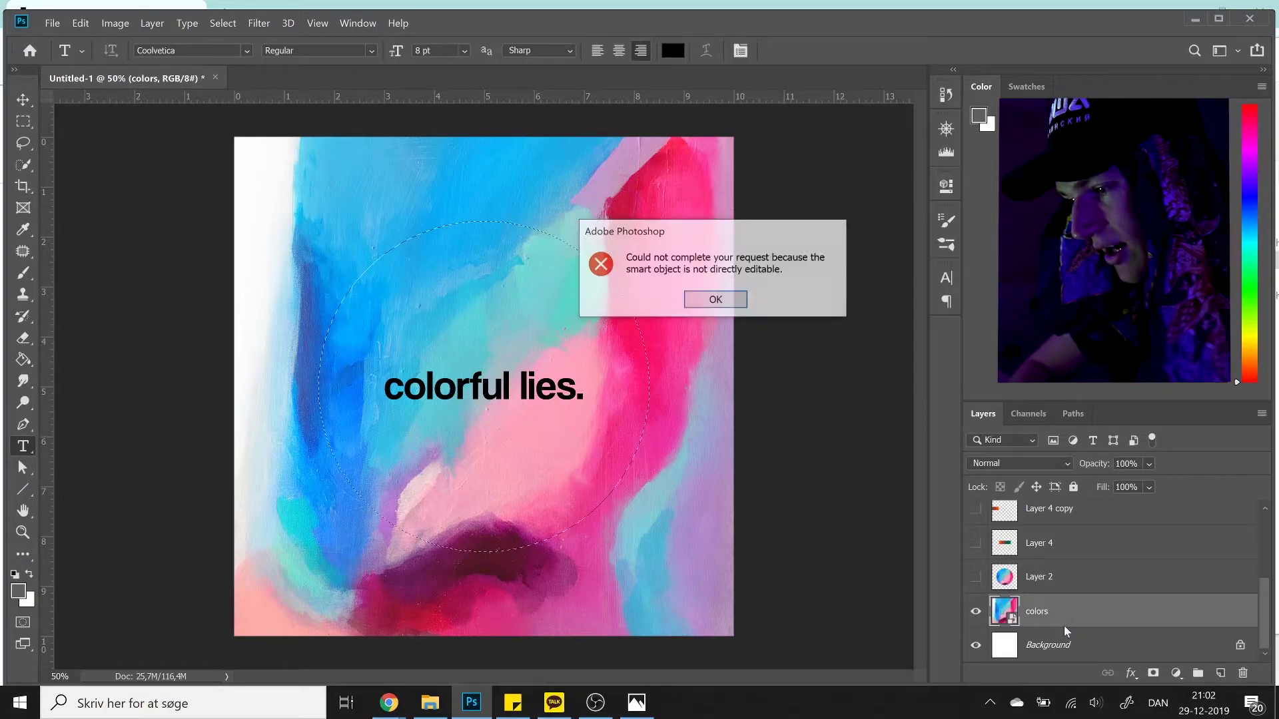
pyautogui.press('Return')
# Rasterize the colors layer and delete the circular selection from it.
pyautogui.rightClick(1065, 625)
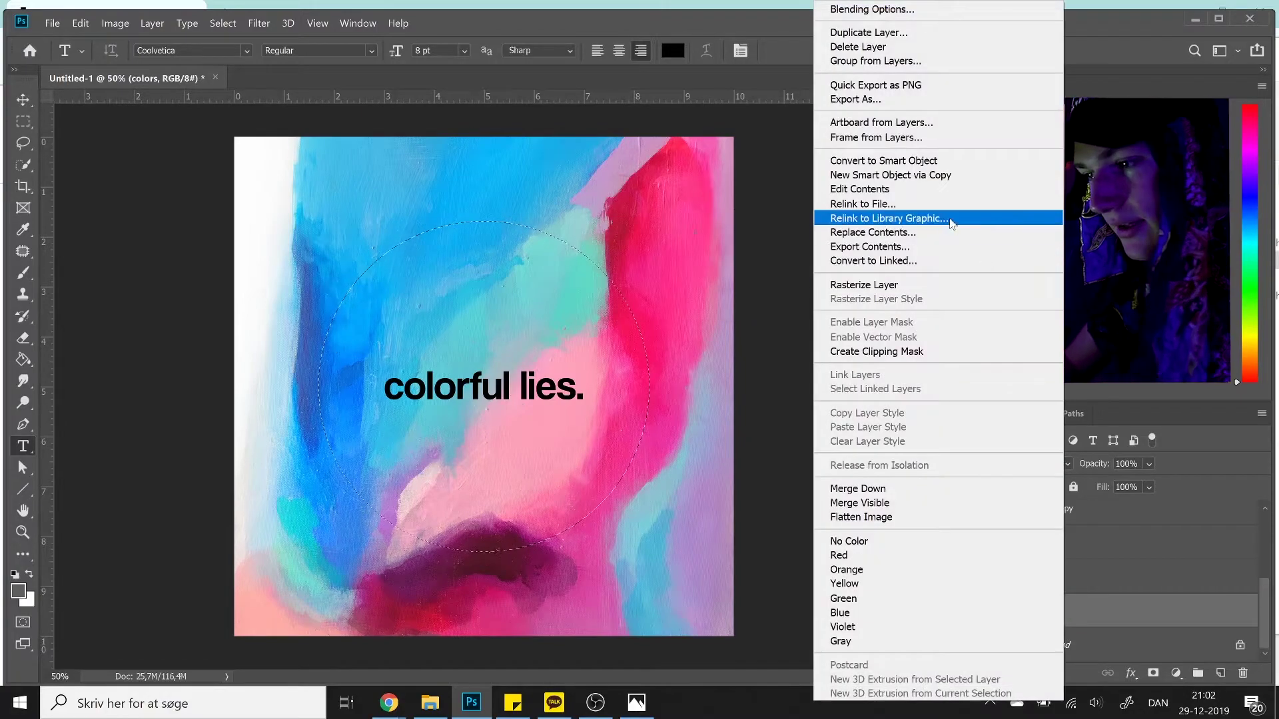
pyautogui.click(956, 285)
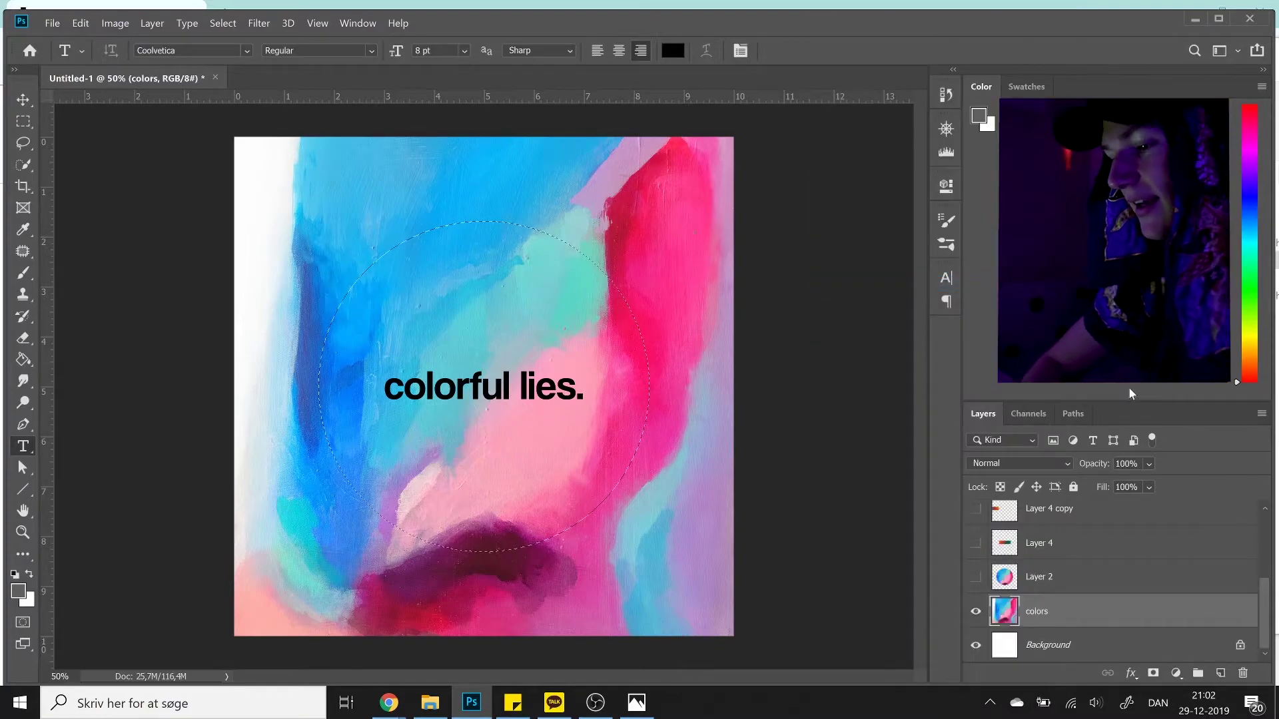
pyautogui.press('Delete')
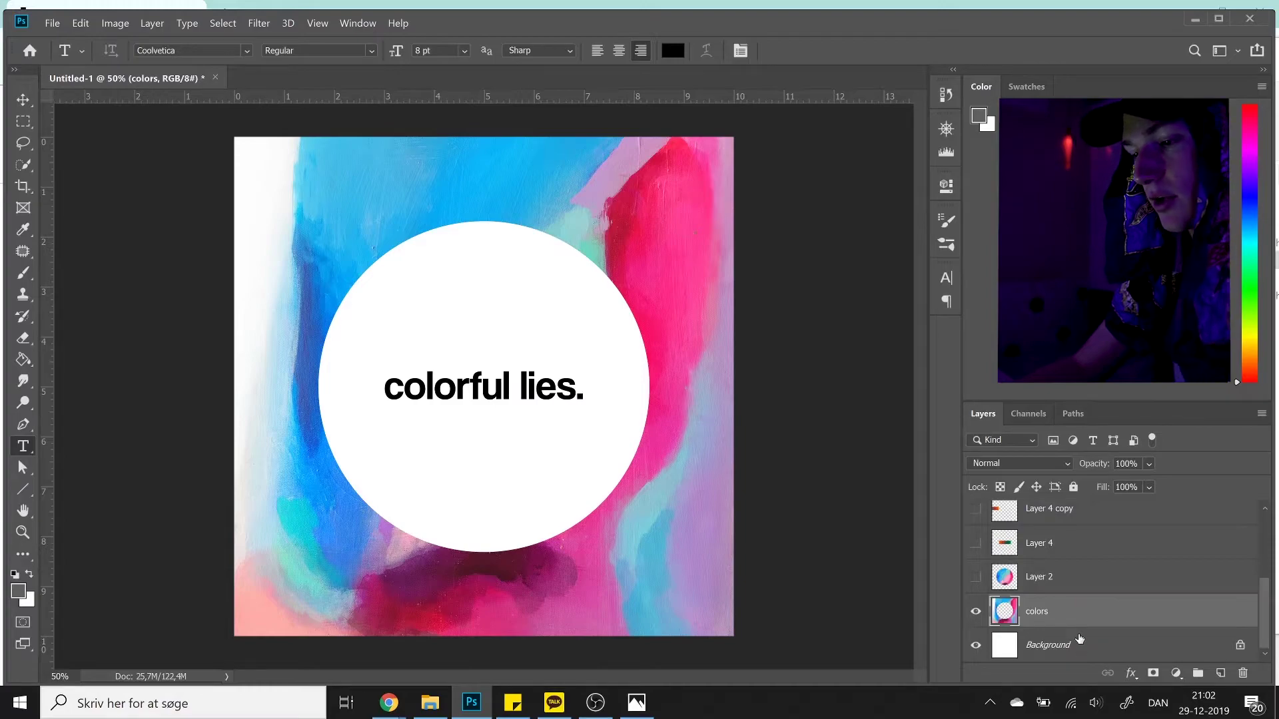
# Create a new layer above colors and fill a large rectangular selection, inset from the canvas edges, with the grey foreground colour.
pyautogui.click(1221, 673)
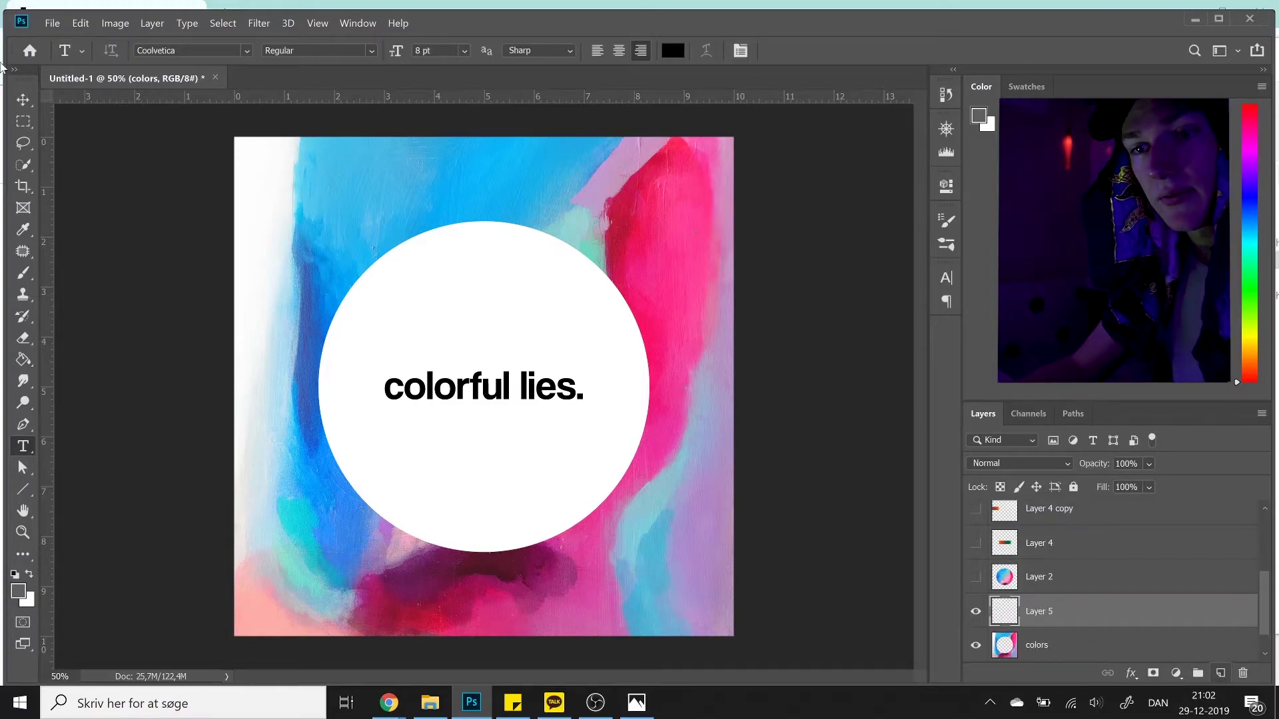
pyautogui.click(23, 121)
pyautogui.moveTo(255, 159); pyautogui.dragTo(701, 598)
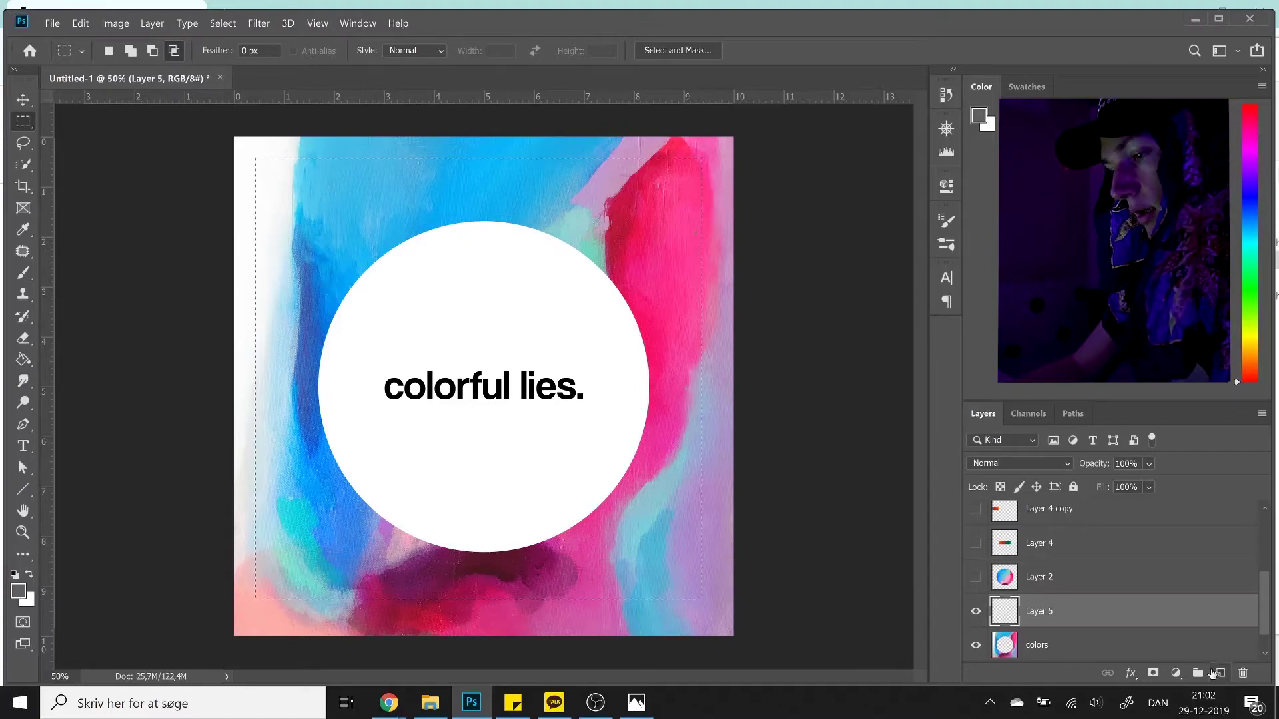
pyautogui.press('g')
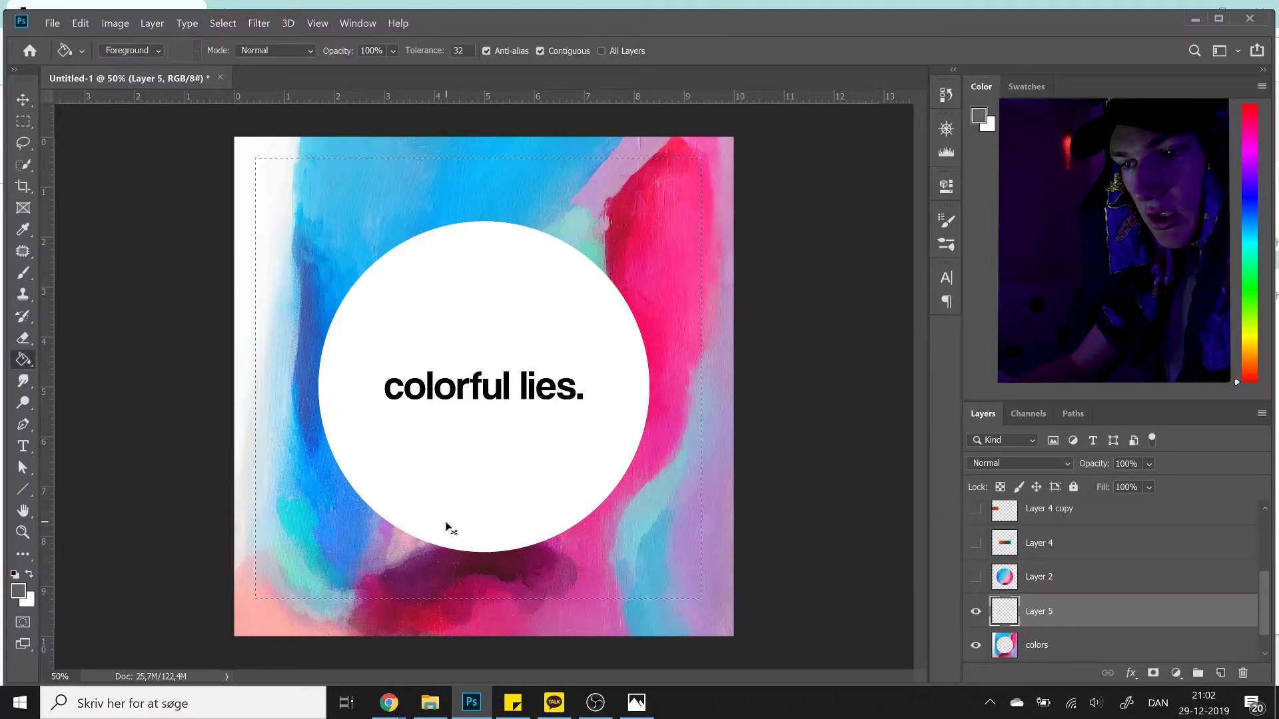
pyautogui.click(451, 528)
# Move the grey rectangle to the centre of the canvas, with Y at 1500 px.
pyautogui.hotkey('ctrl', 't')
pyautogui.moveTo(598, 552); pyautogui.dragTo(611, 560)
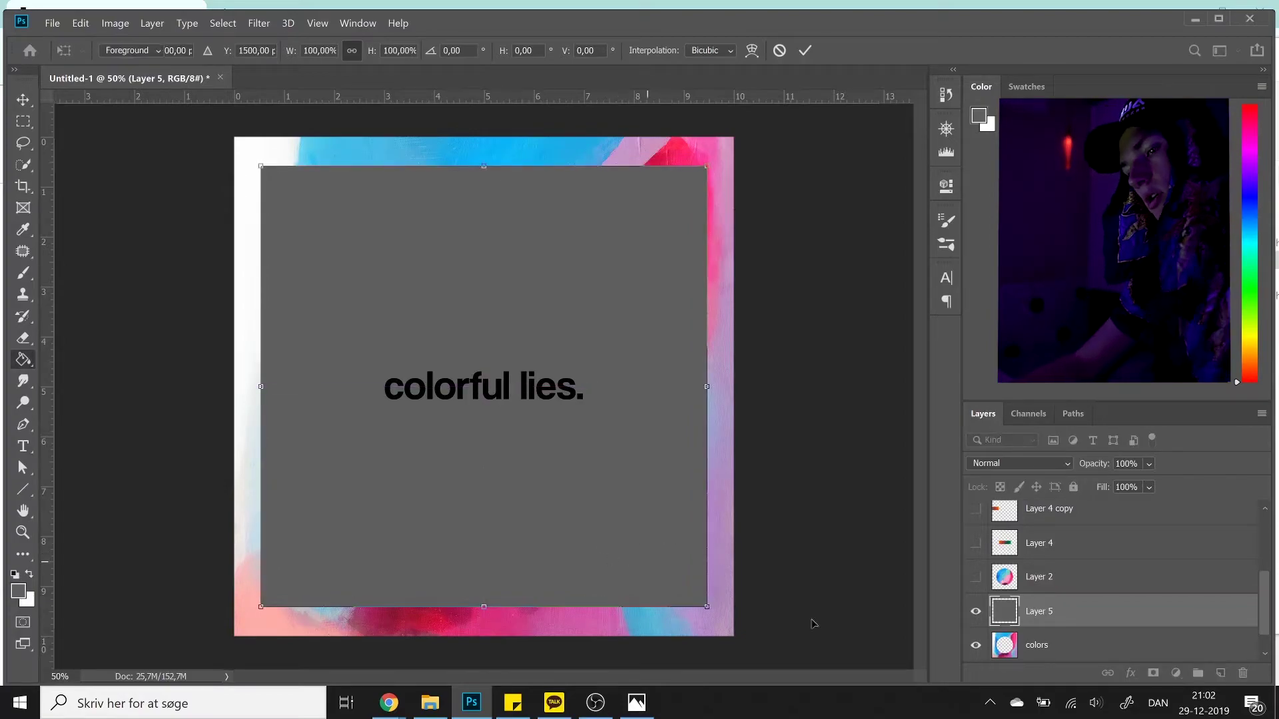
pyautogui.press('Return')
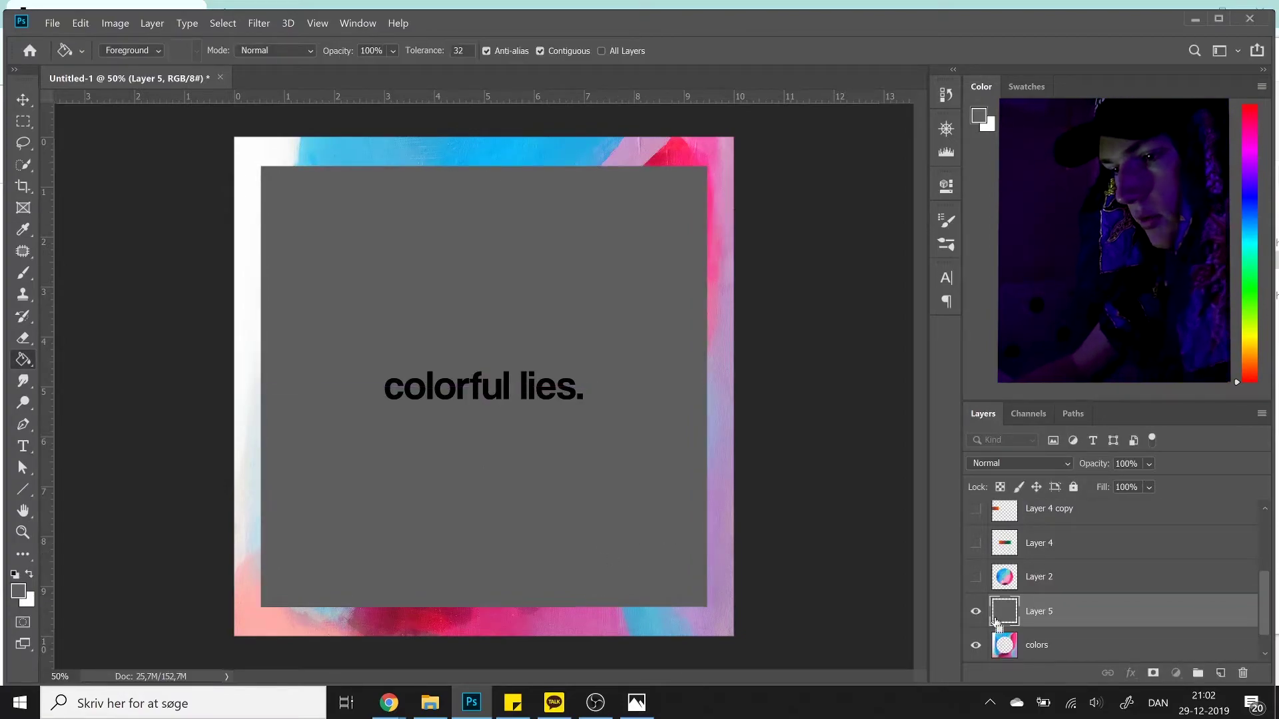
# Delete everything outside the grey rectangle's outline from the colors layer, hide the rectangle layer and clear the selection.
pyautogui.click(1065, 649)
pyautogui.hotkey('ctrl', 'shift', 'i')
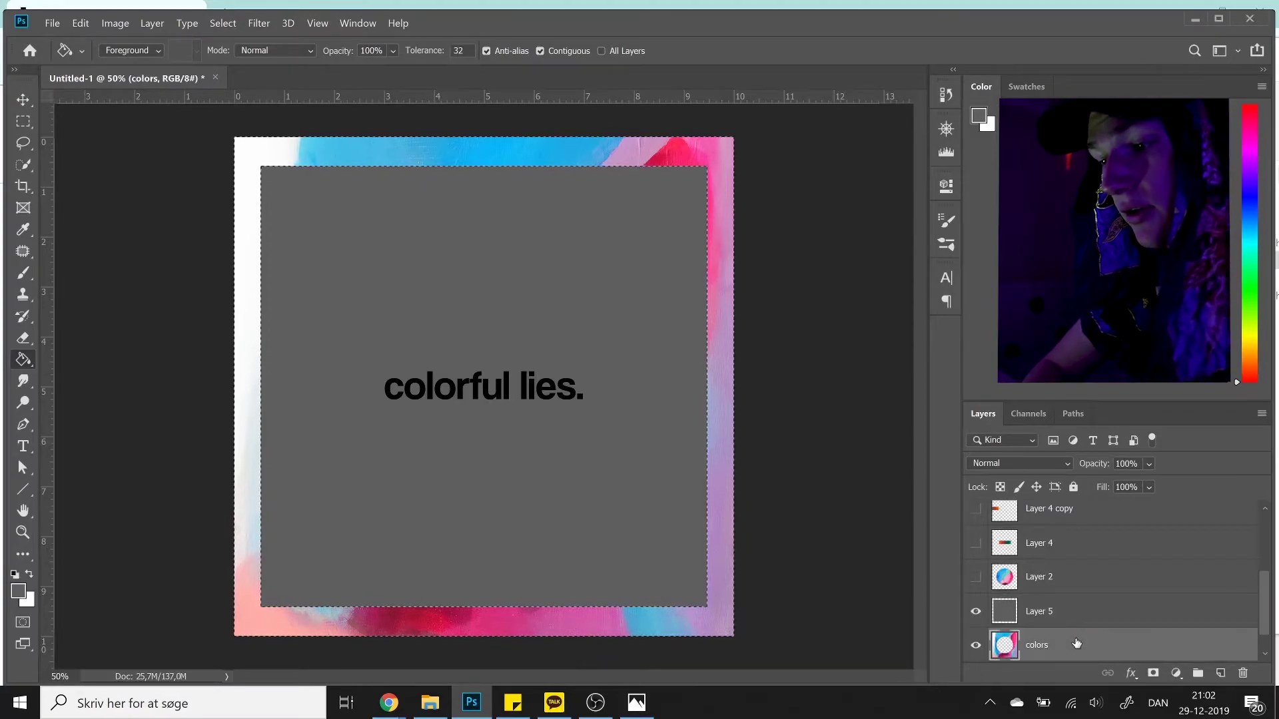
pyautogui.press('Delete')
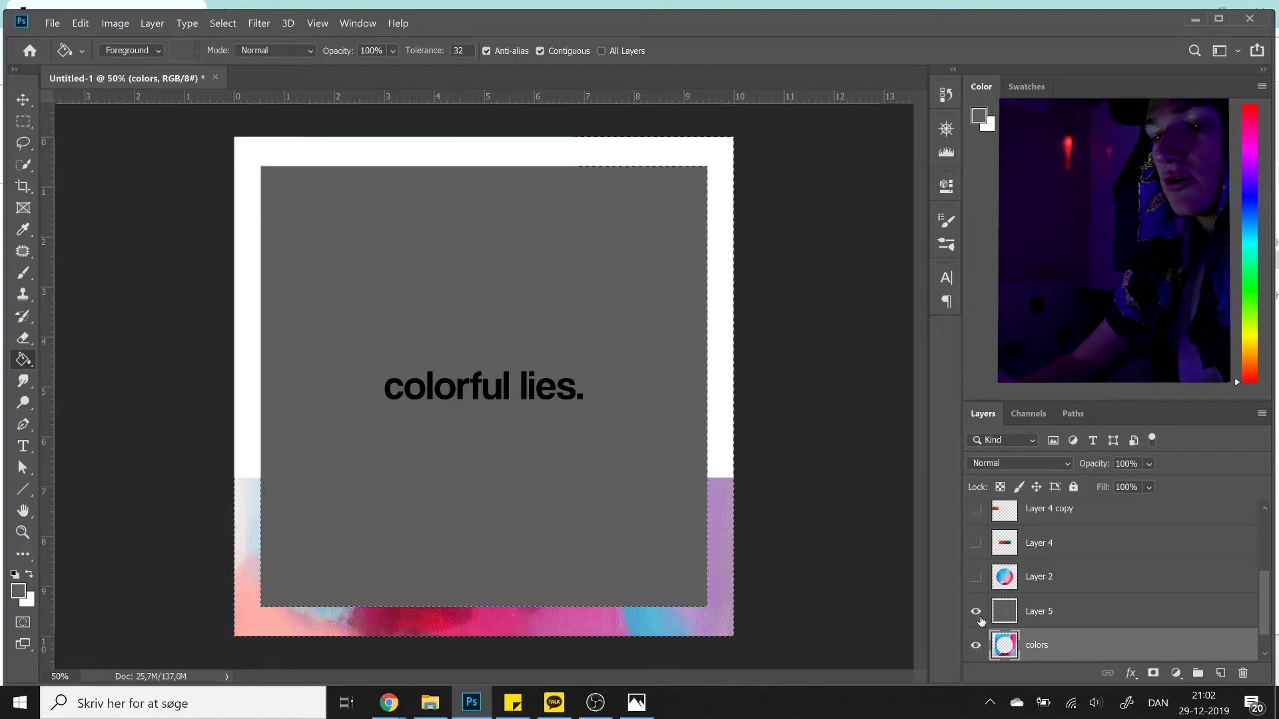
pyautogui.click(976, 611)
pyautogui.hotkey('ctrl', 'd')
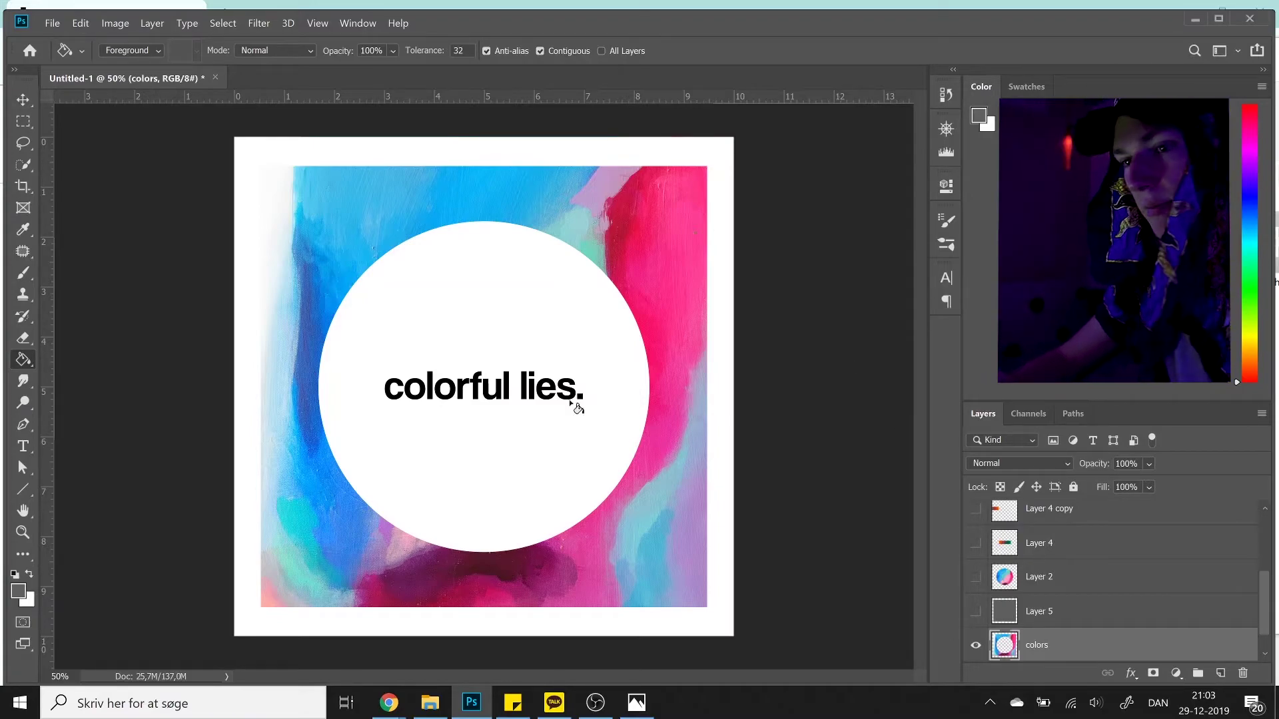
# Apply the Spherize distortion filter to the colors layer with an Amount of -89% in Normal mode.
pyautogui.click(257, 22)
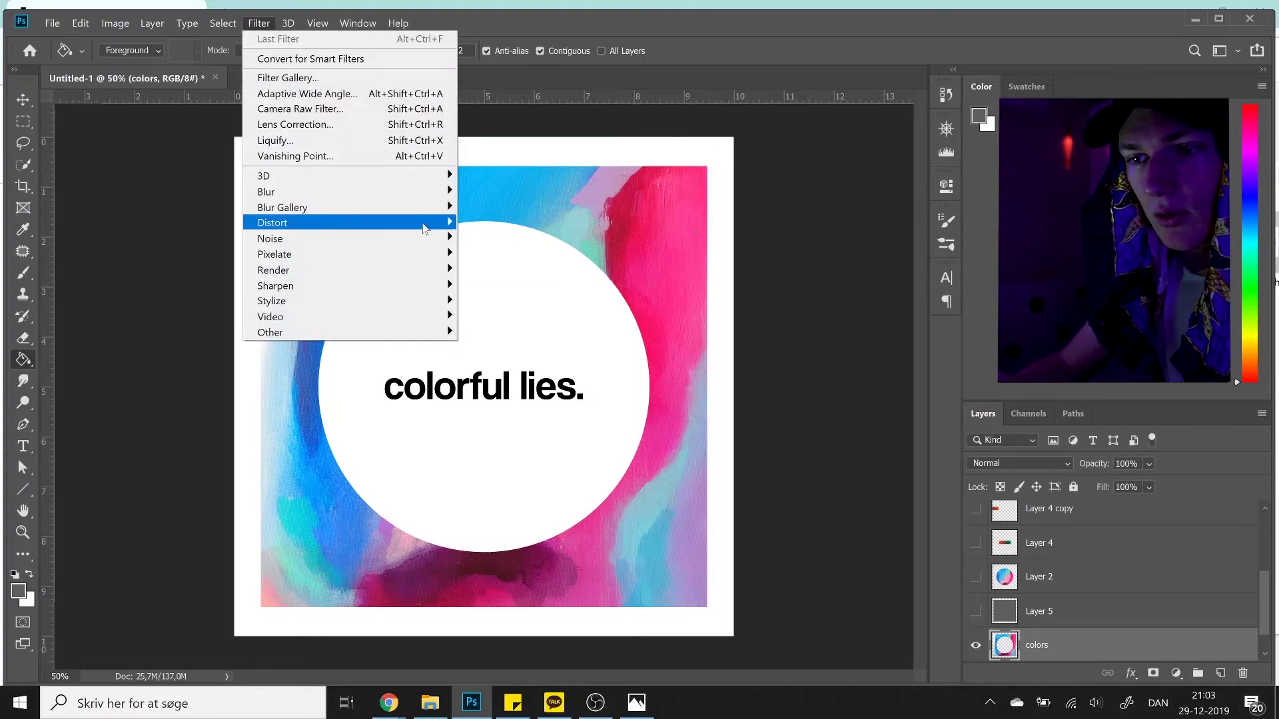
pyautogui.moveTo(445, 226)
pyautogui.click(493, 301)
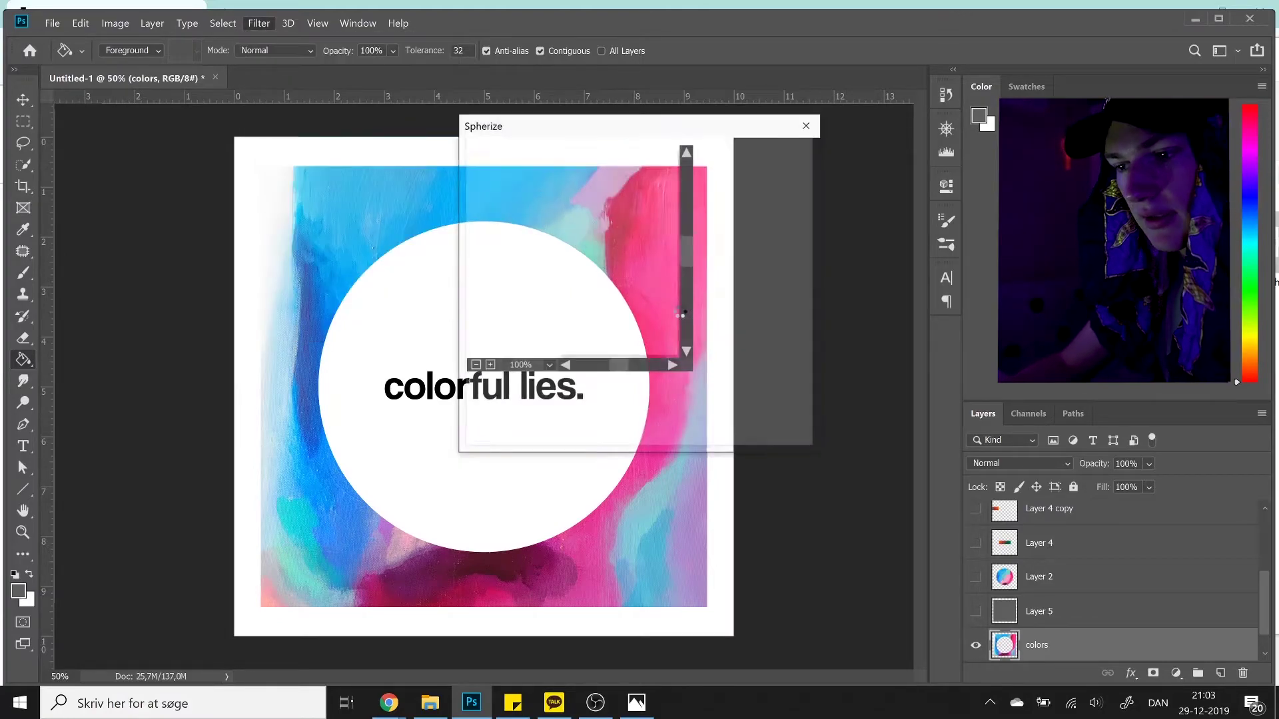
pyautogui.moveTo(701, 125); pyautogui.dragTo(928, 136)
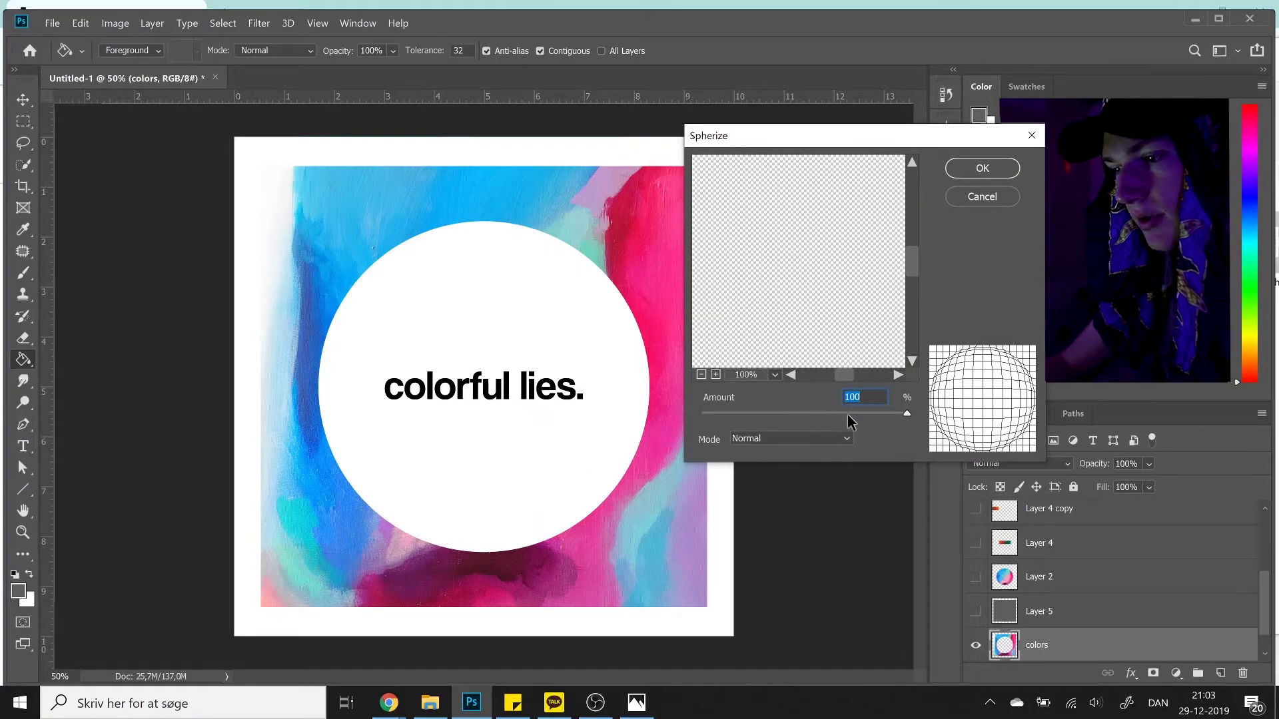
pyautogui.moveTo(847, 414); pyautogui.dragTo(712, 417)
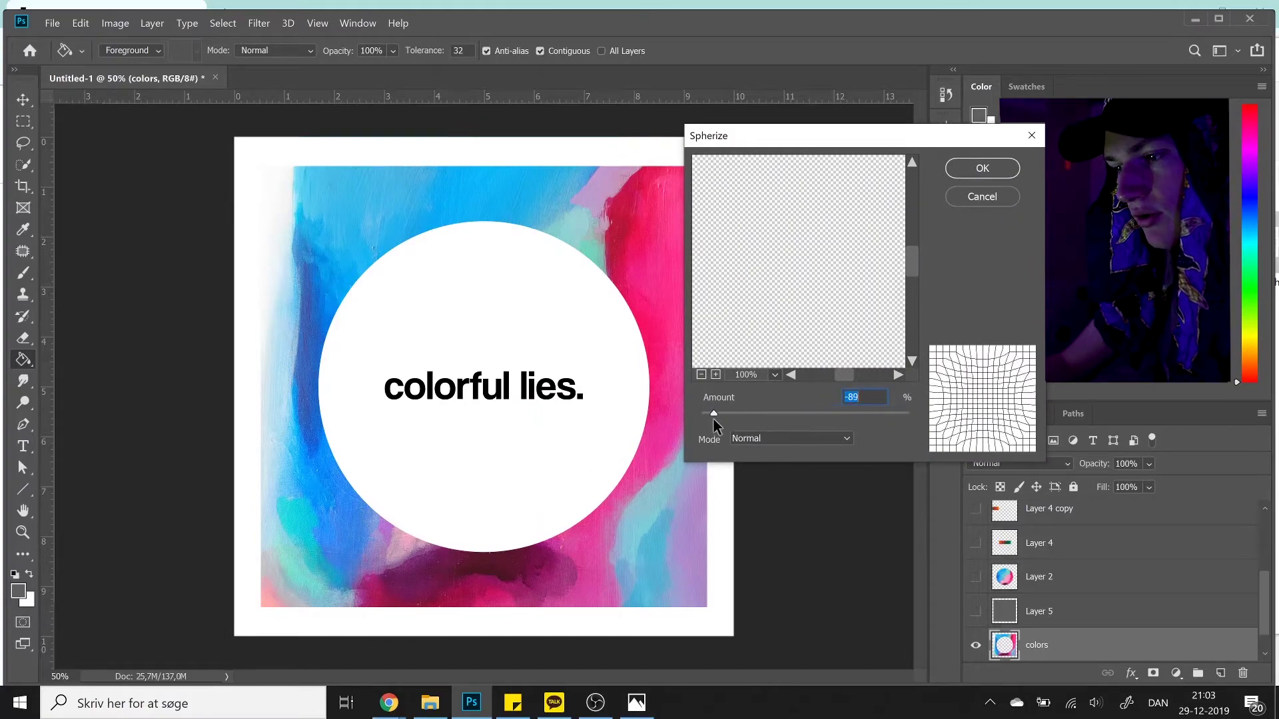
pyautogui.click(983, 168)
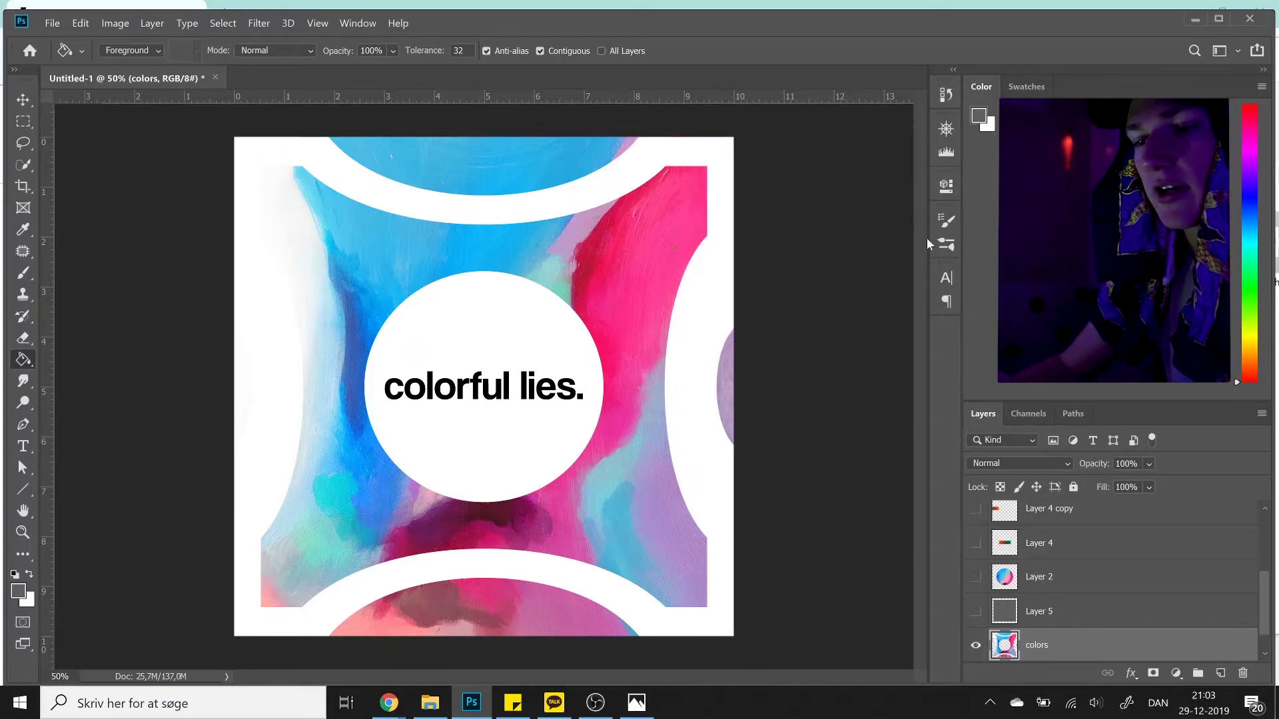
# Undo the Spherize distortion on the colors layer.
pyautogui.hotkey('ctrl', 'z')
pyautogui.click(266, 25)
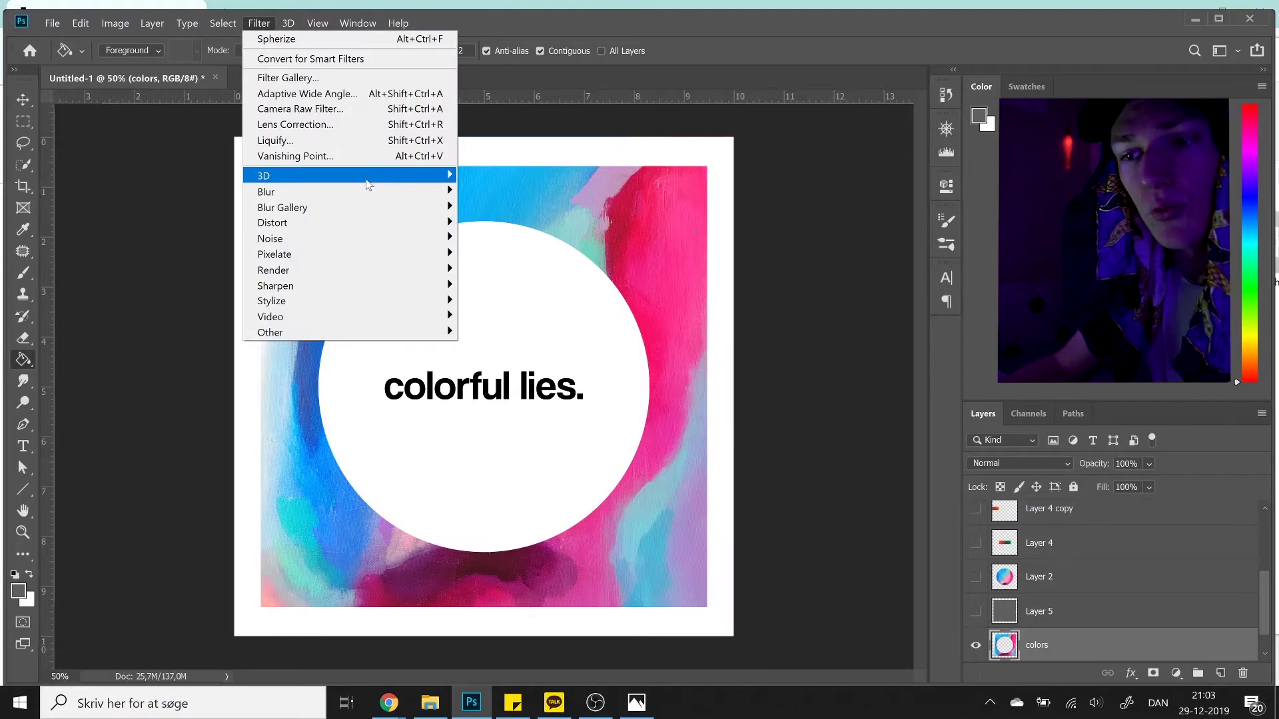
pyautogui.moveTo(368, 184)
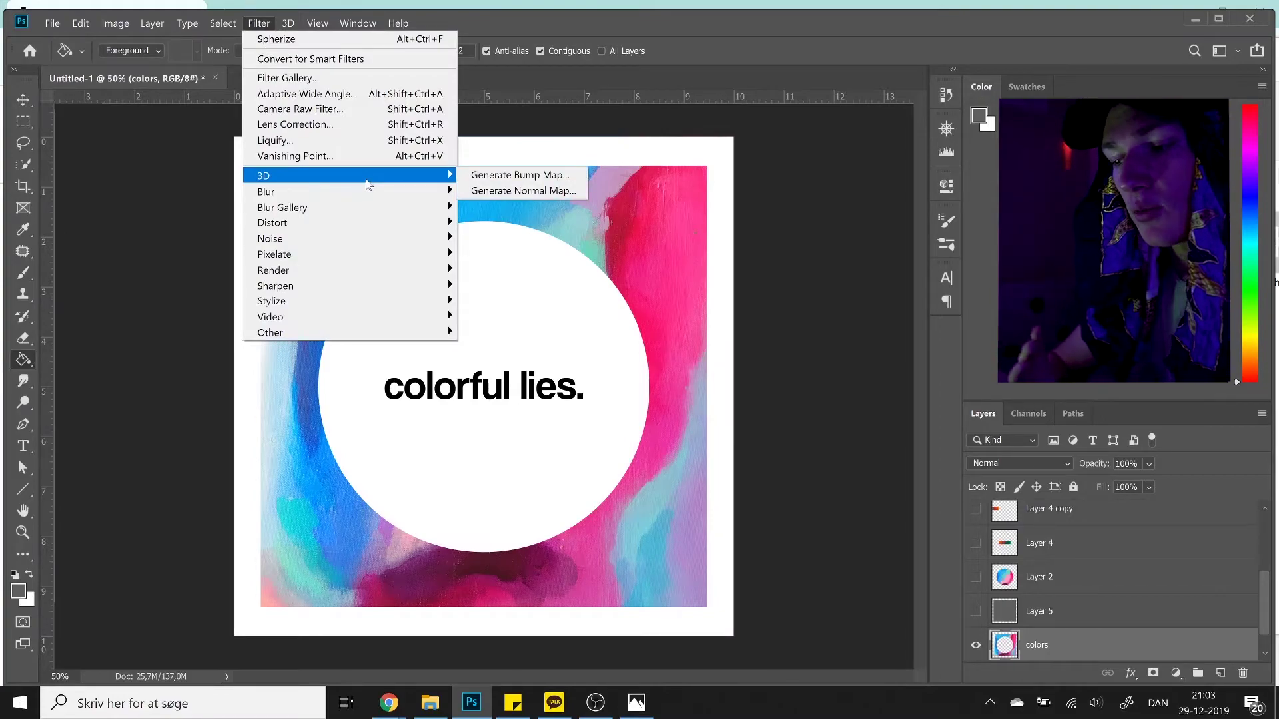
pyautogui.click(845, 641)
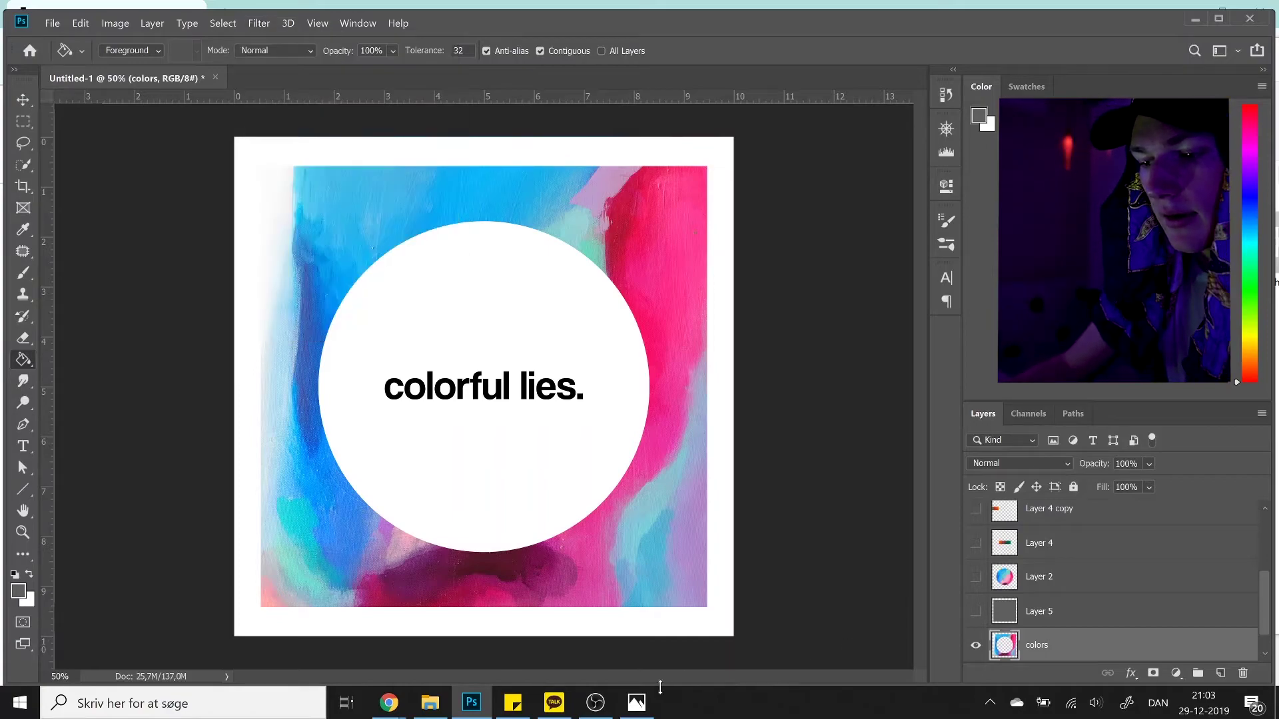
# Open the colorful image from the my examples folder in the photo viewer and examine the example vinyl covers full screen.
pyautogui.click(636, 702)
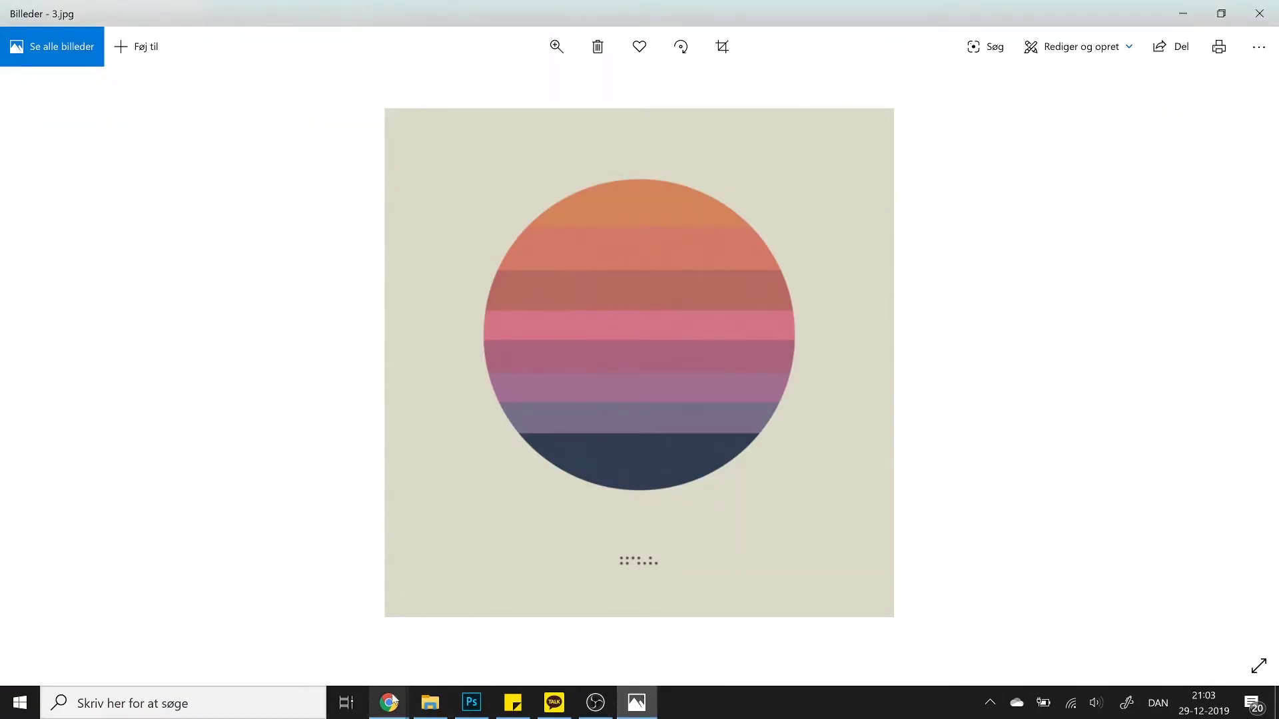
pyautogui.click(430, 702)
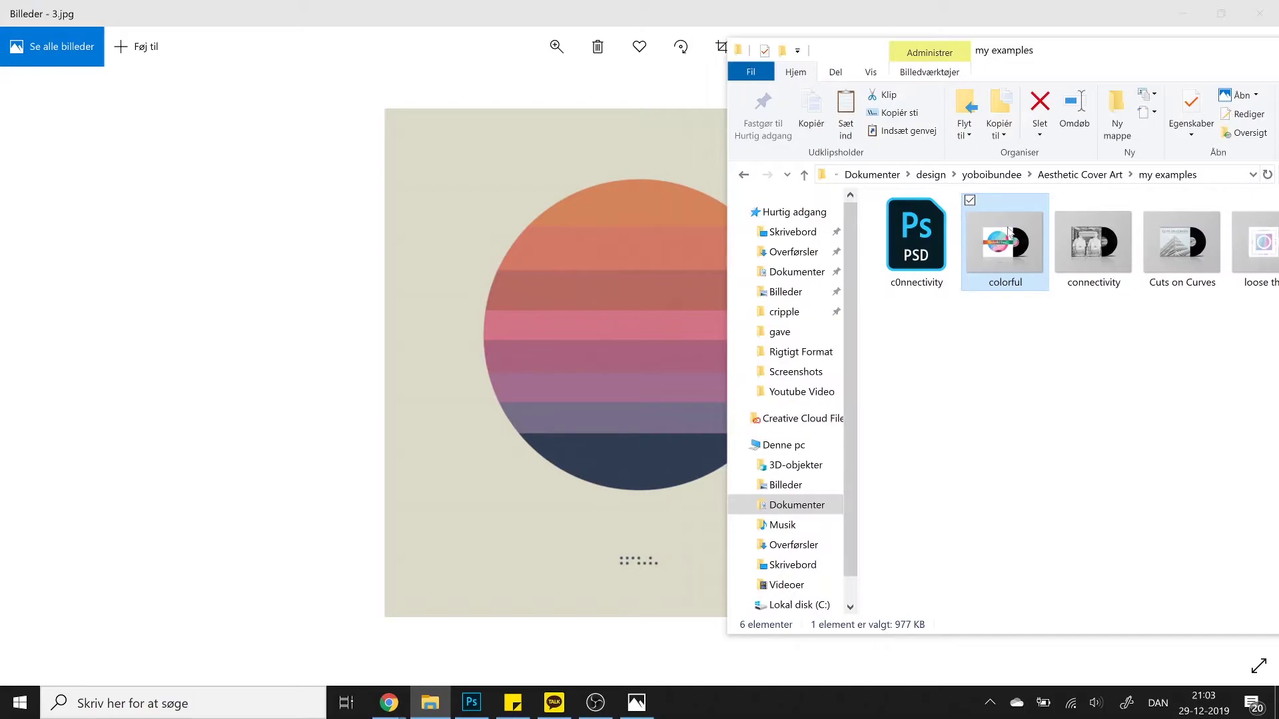
pyautogui.click(6, 60)
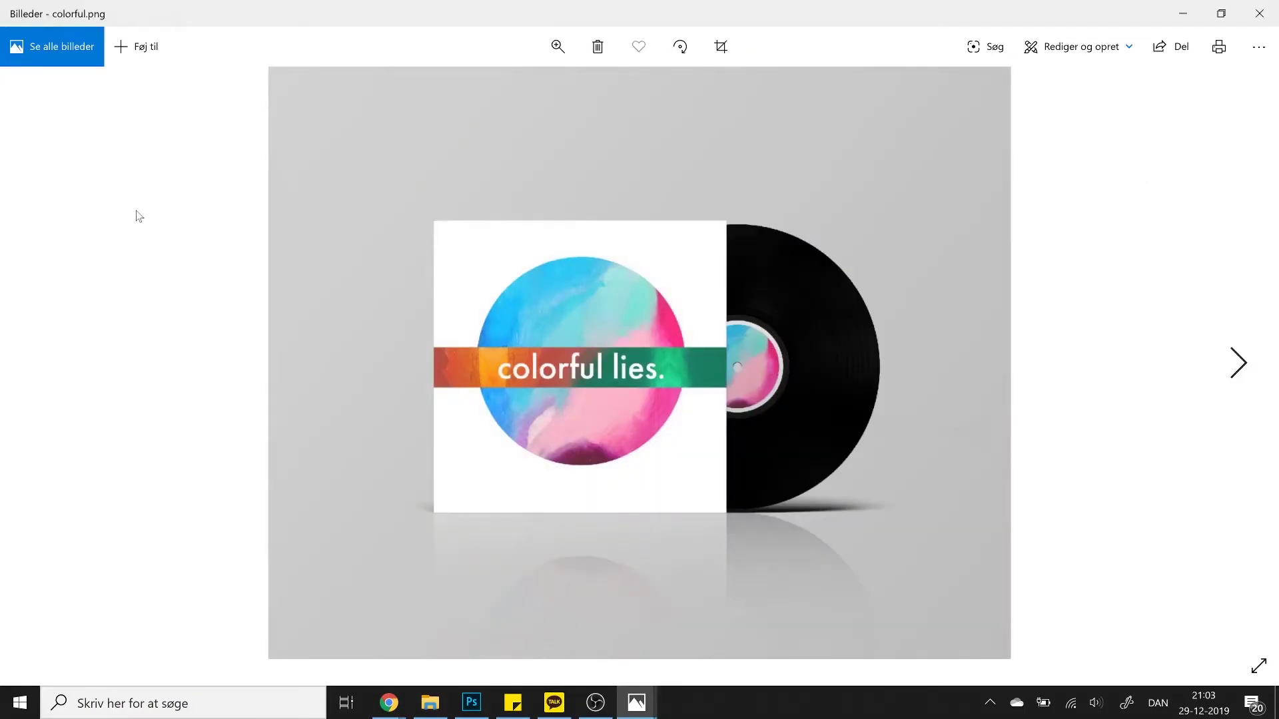
pyautogui.rightClick(135, 214)
pyautogui.click(123, 497)
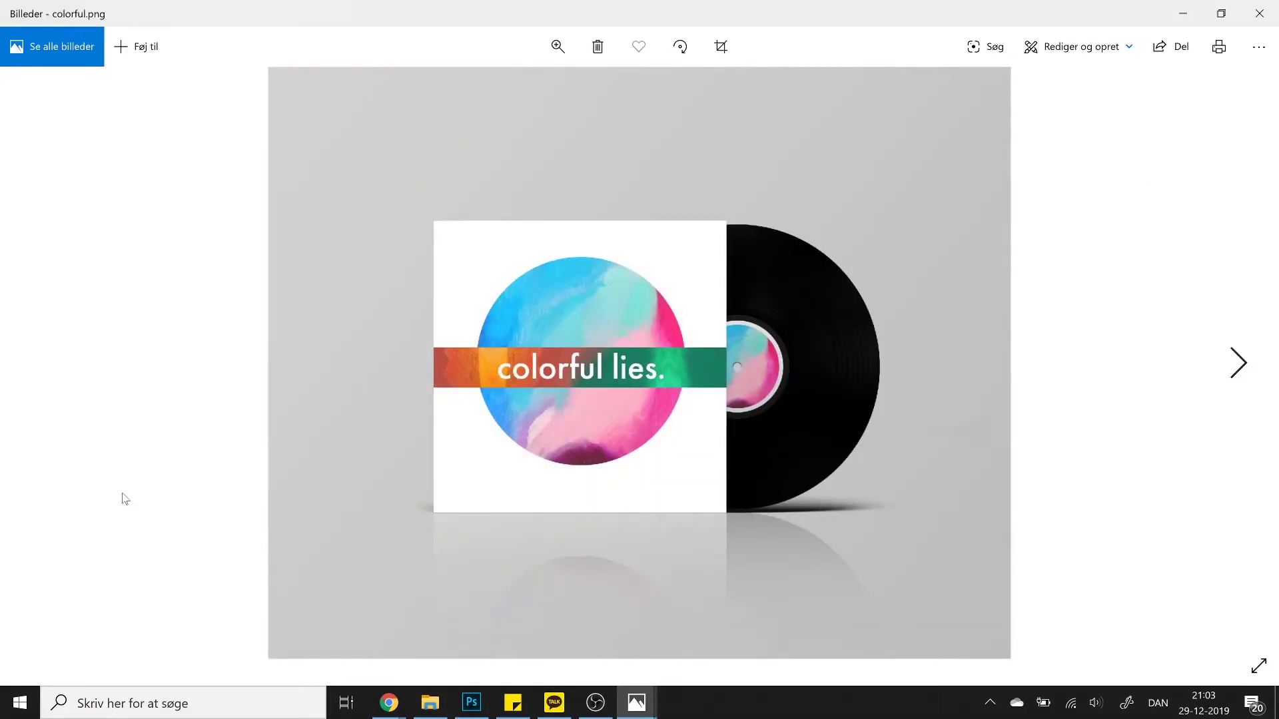
pyautogui.click(1259, 666)
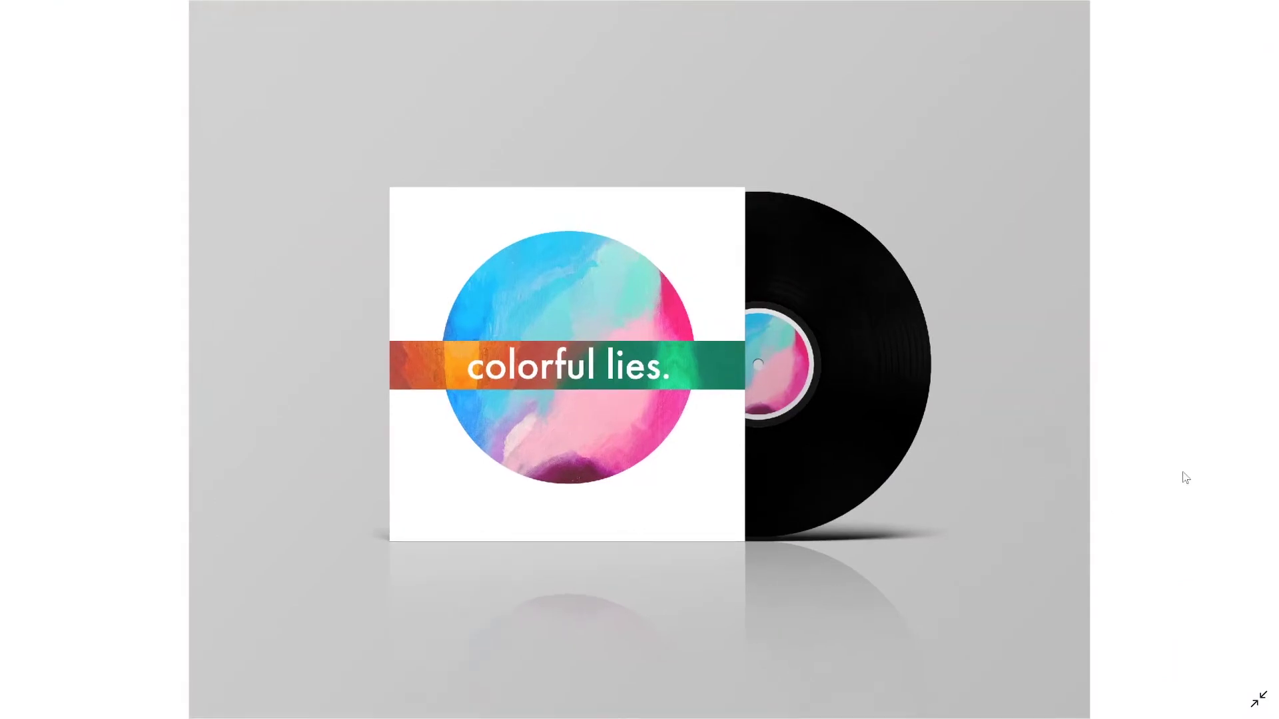
pyautogui.press('Right')
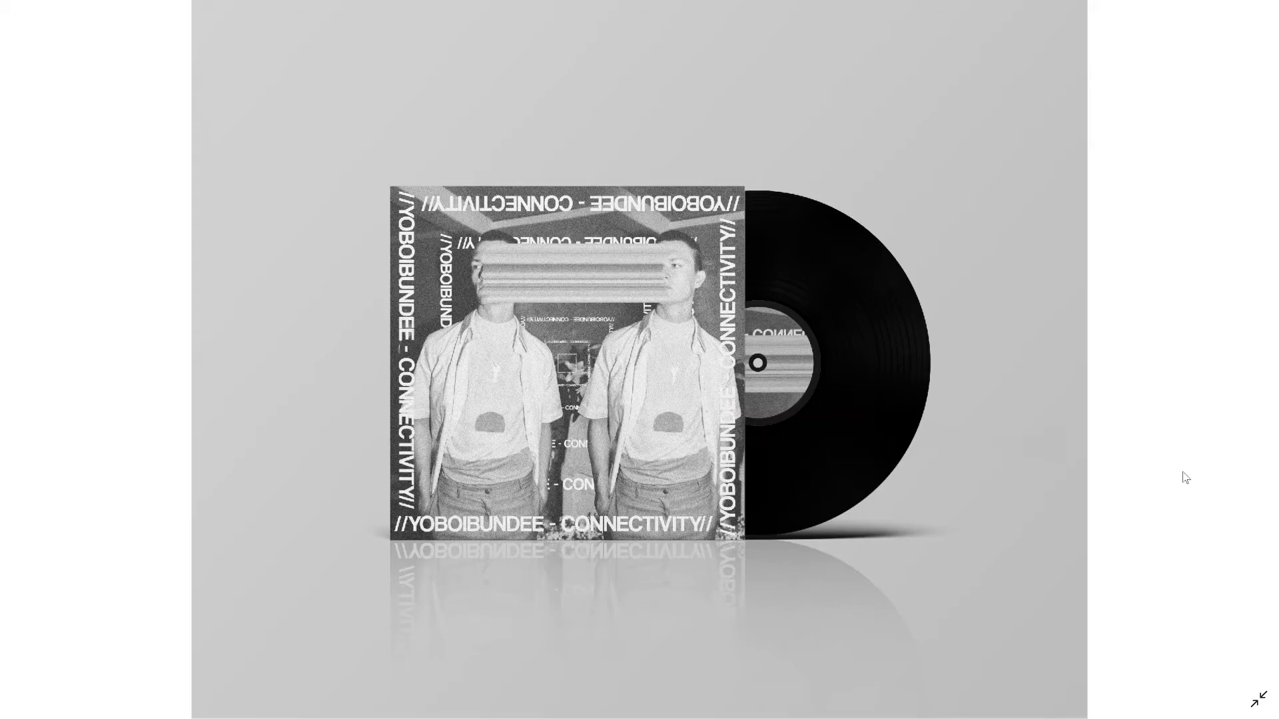
pyautogui.press('Right')
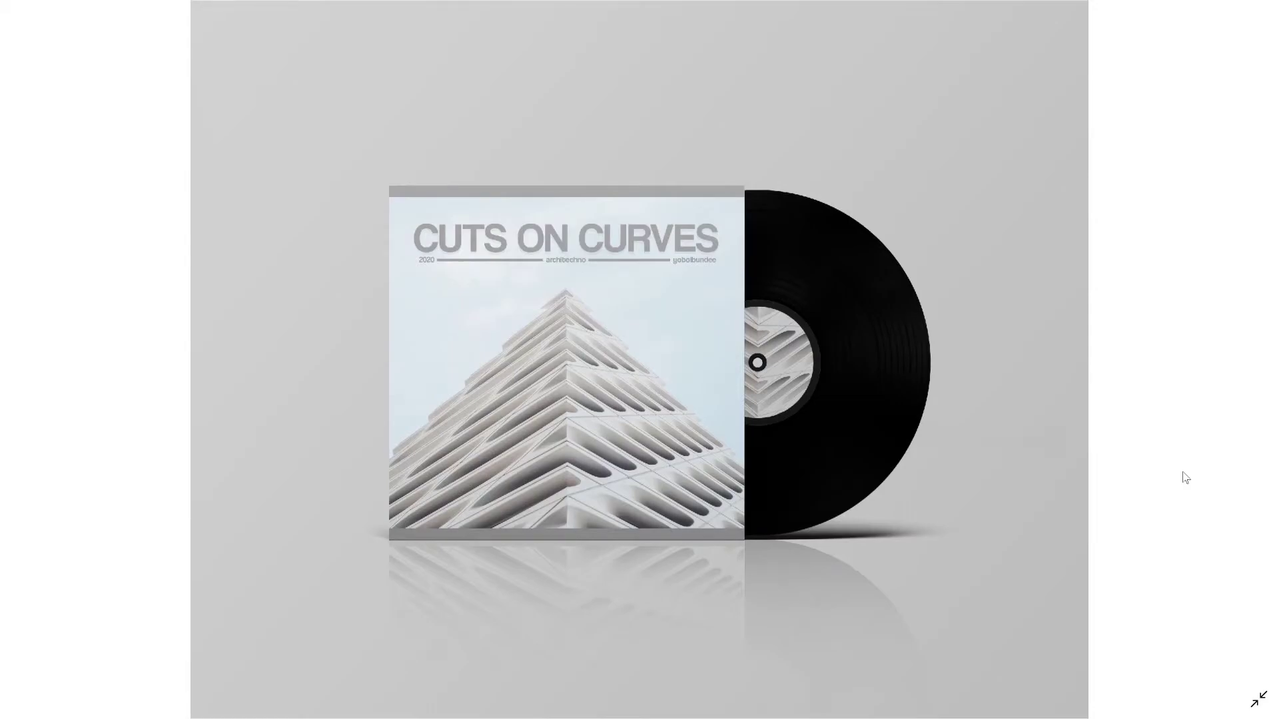
pyautogui.press('Right')
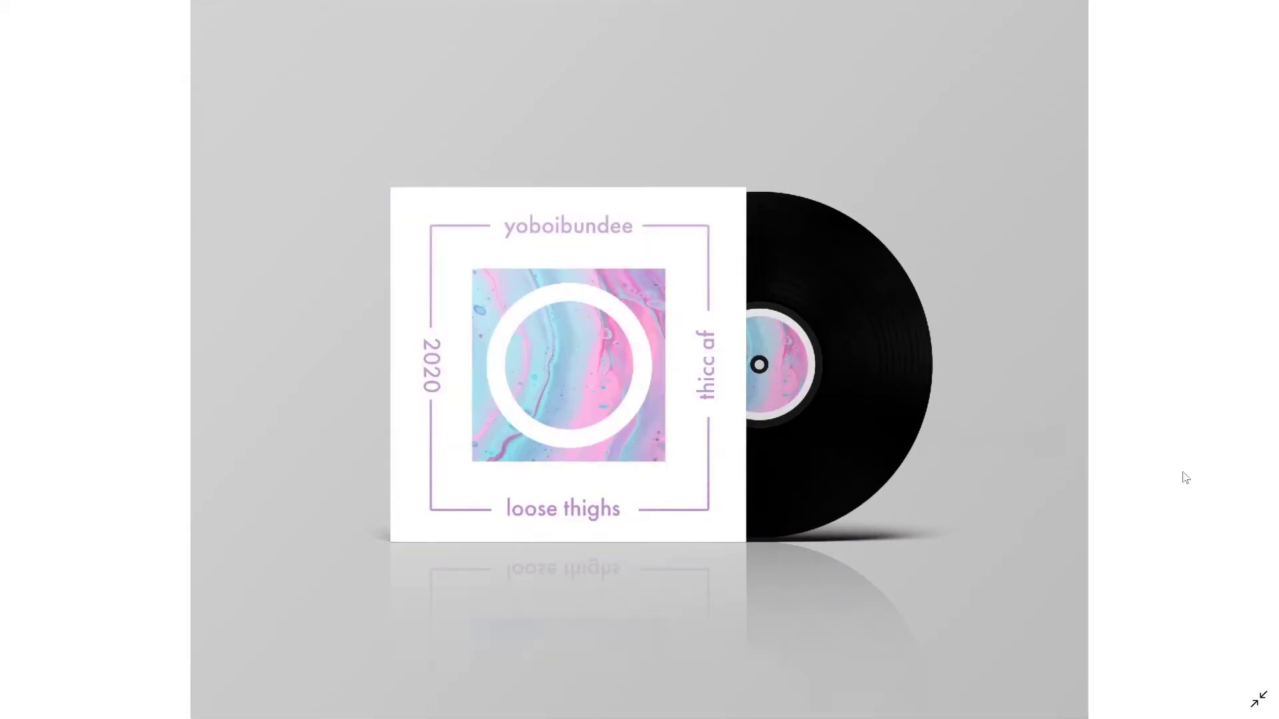
pyautogui.press('Right')
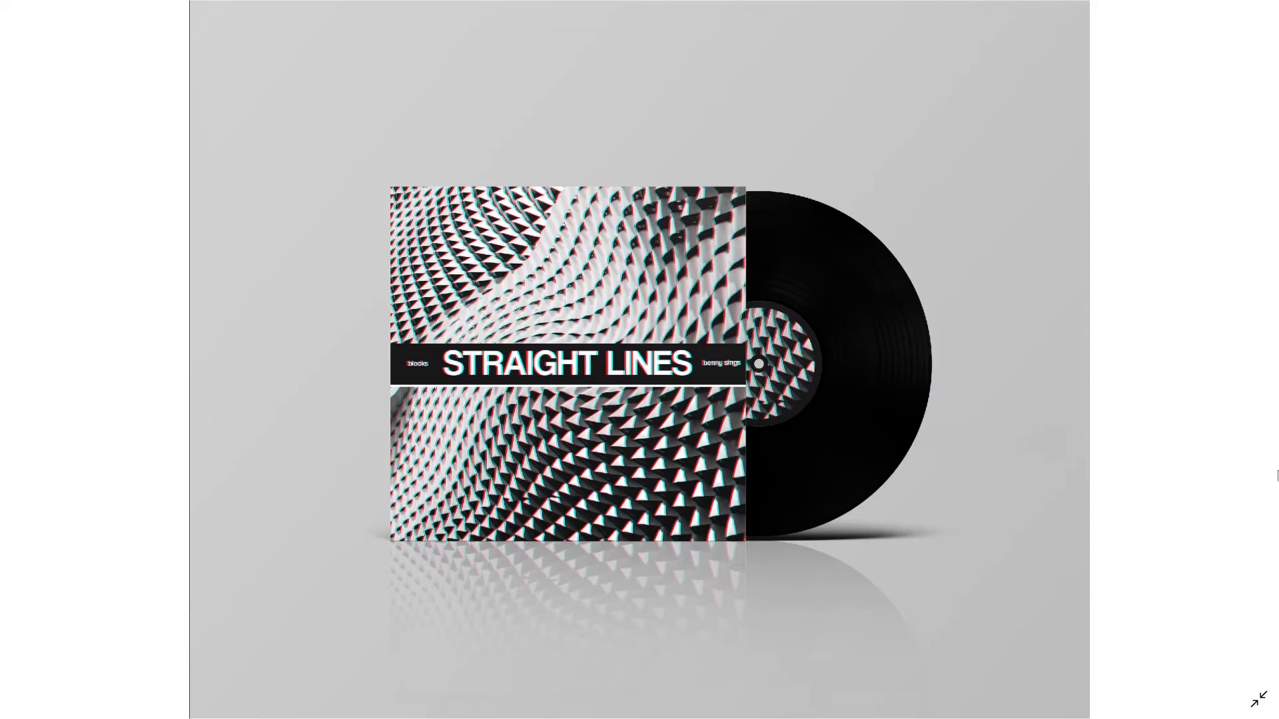
pyautogui.moveTo(1207, 7)
pyautogui.click(1259, 8)
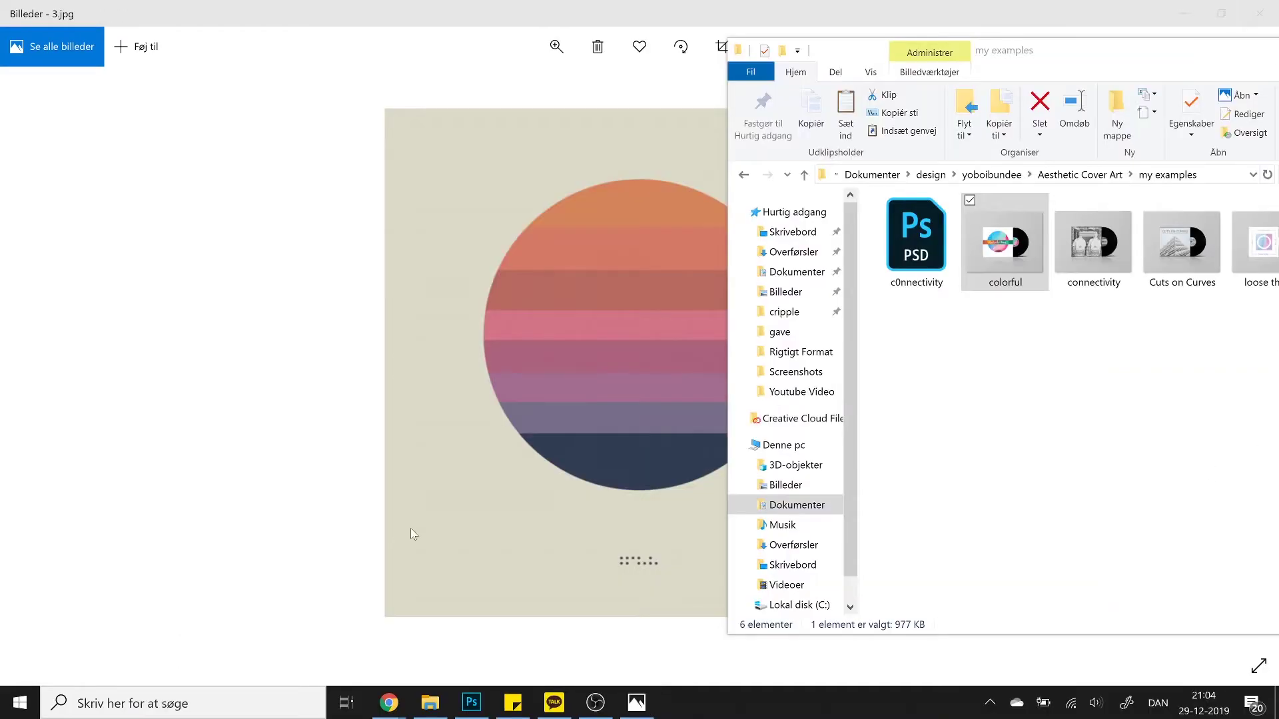
# Open Vinyl Record Mockup.psd from the Aesthetic Cover Art folder in Photoshop.
pyautogui.click(471, 702)
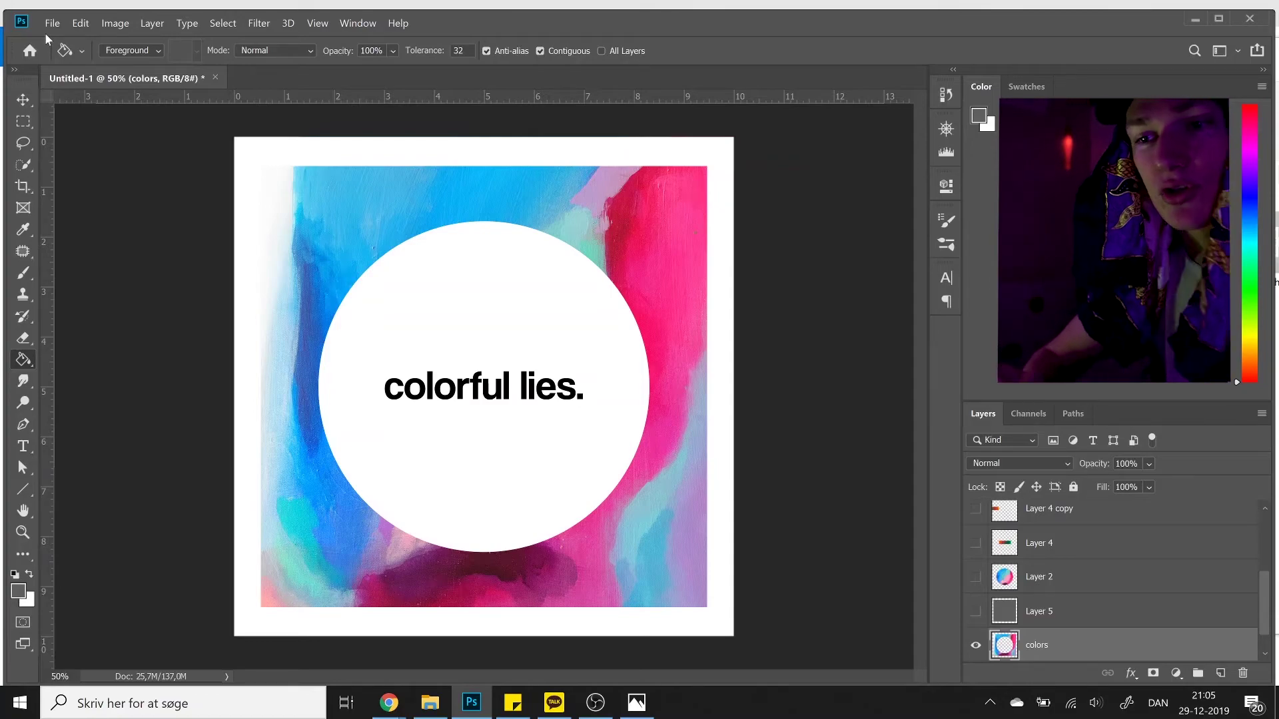
pyautogui.click(430, 703)
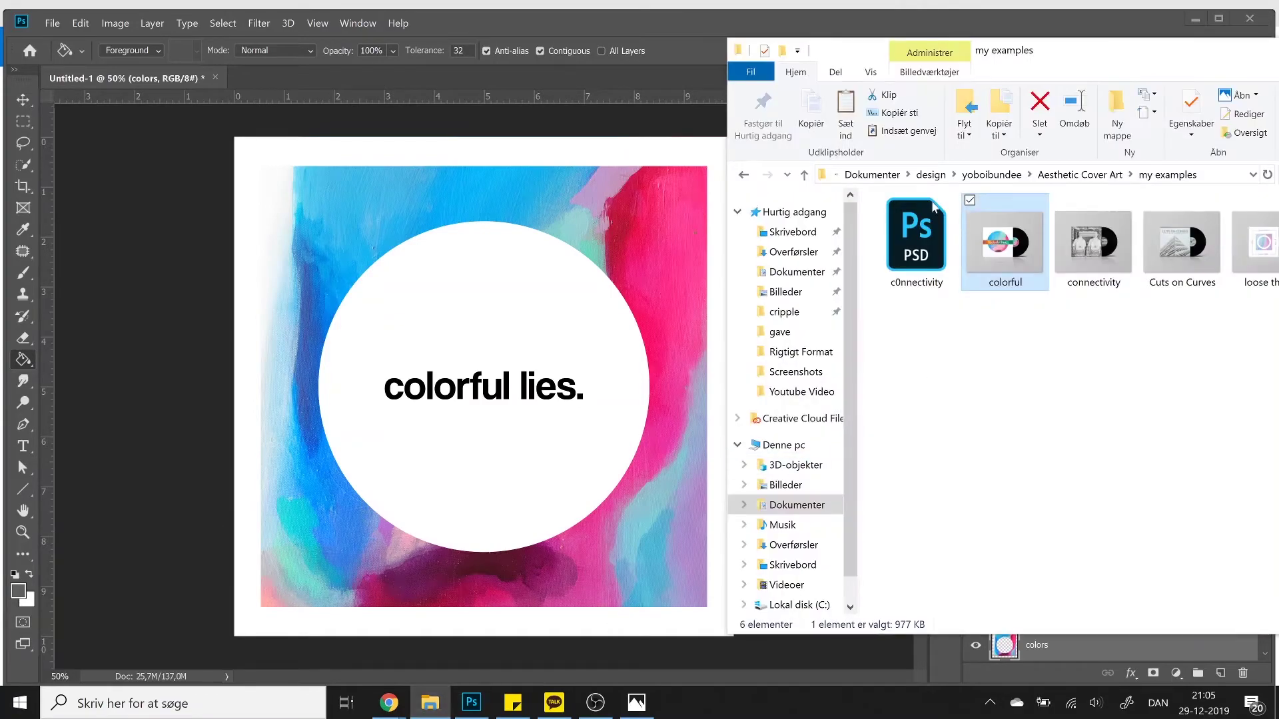
pyautogui.click(1073, 175)
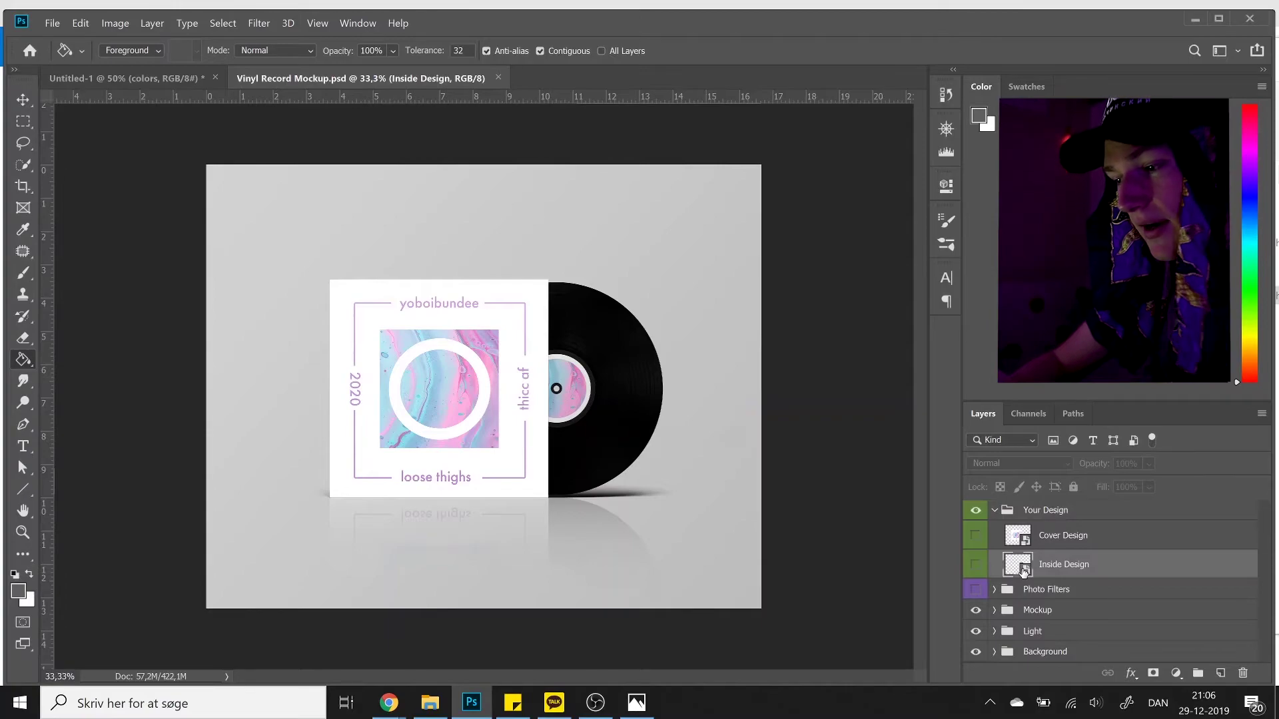
# Open the Cover Design smart object from the Your Design group and leave only its Background layer visible.
pyautogui.click(992, 512)
pyautogui.click(994, 511)
pyautogui.click(994, 511)
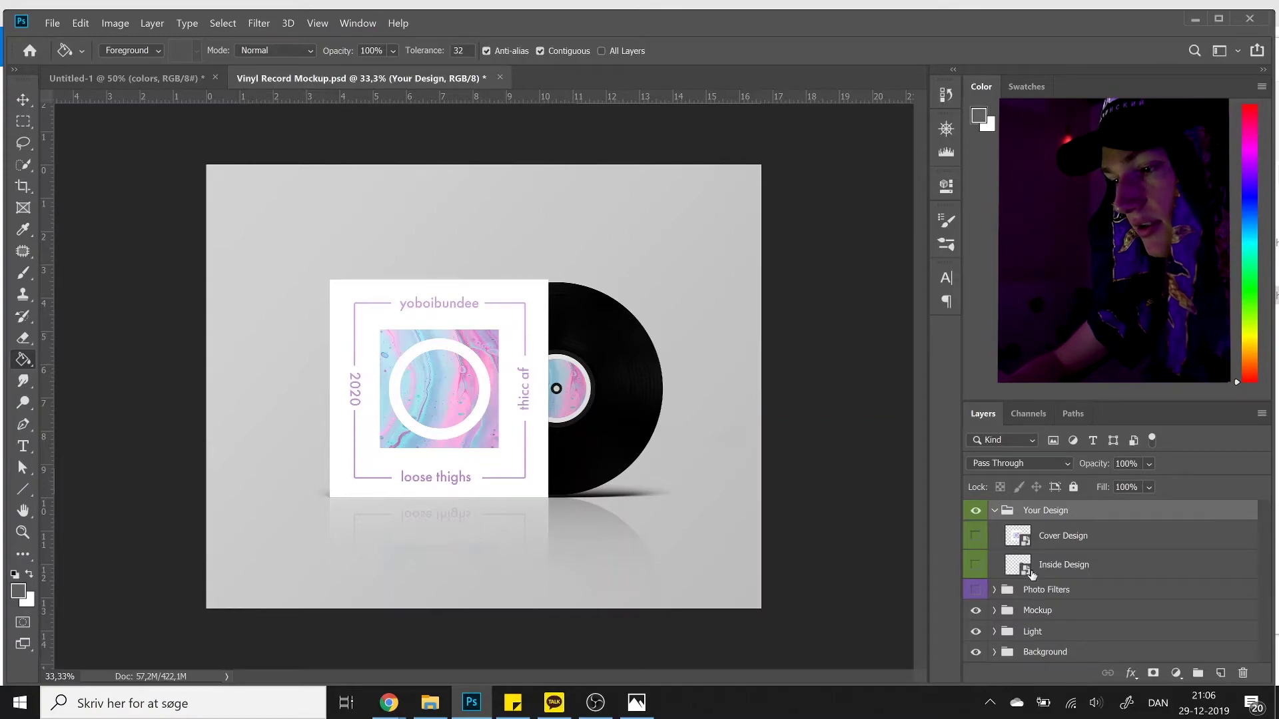
pyautogui.click(1027, 541)
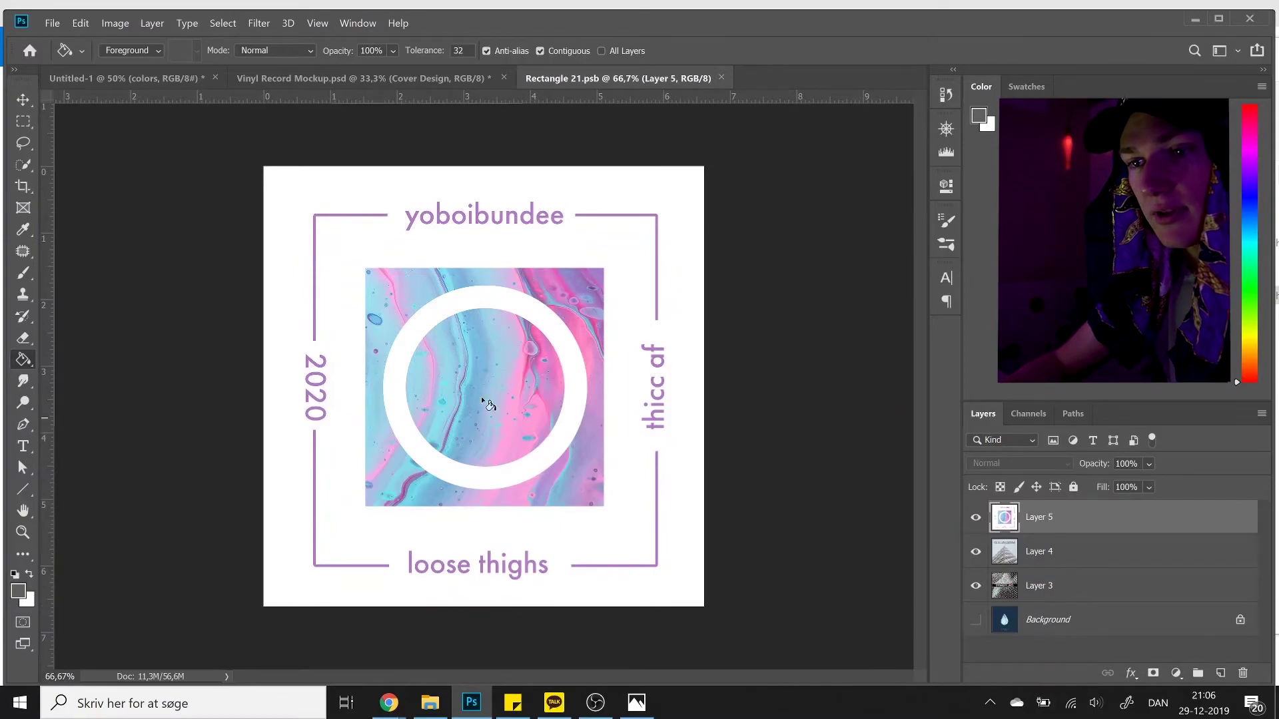
pyautogui.click(971, 621)
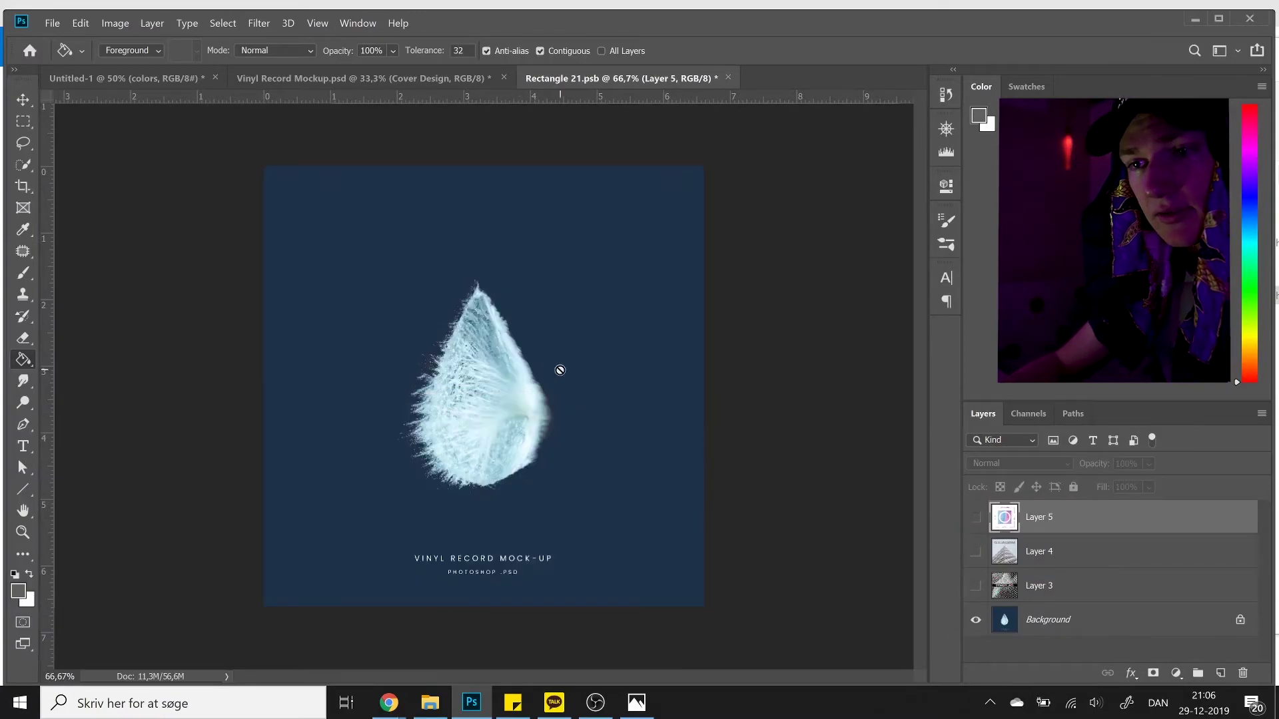
# In the Untitled-1 cover document, add a new layer above Layer 1 and stamp all visible layers onto it.
pyautogui.click(127, 78)
pyautogui.click(1132, 520)
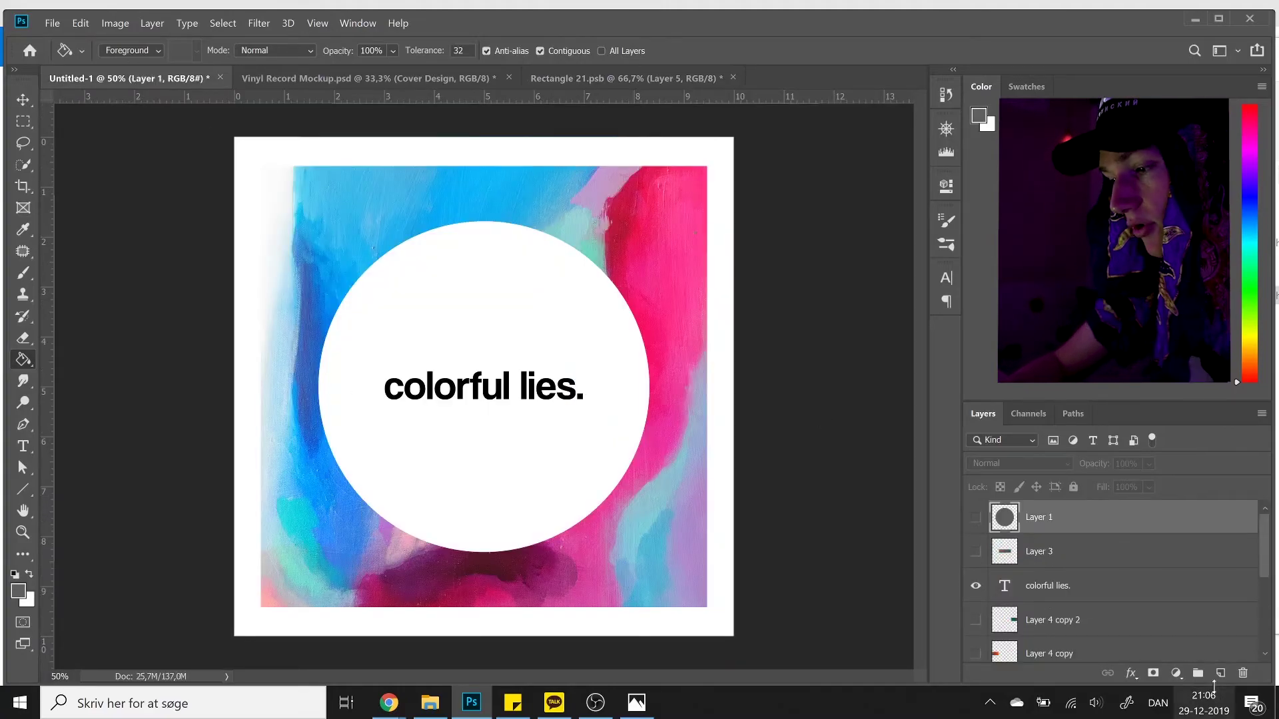
pyautogui.hotkey('ctrl', 'shift', 'alt', 'n')
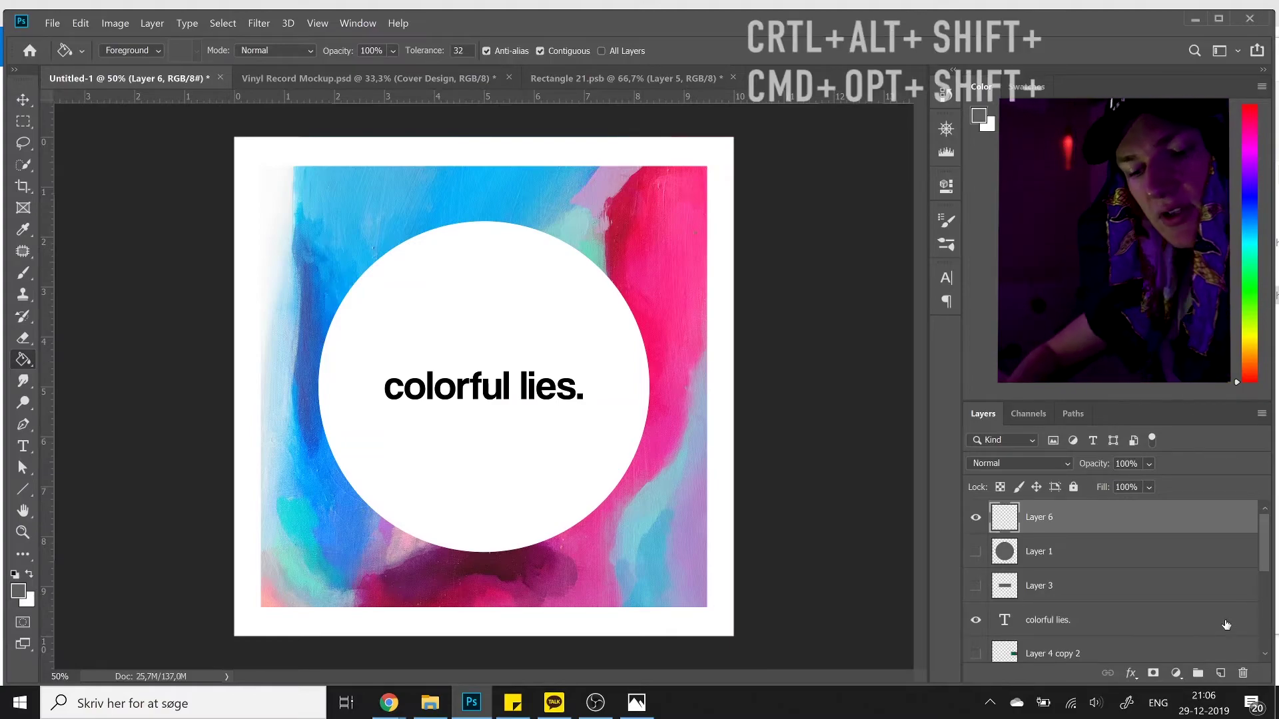
pyautogui.hotkey('ctrl', 'shift', 'alt', 'e')
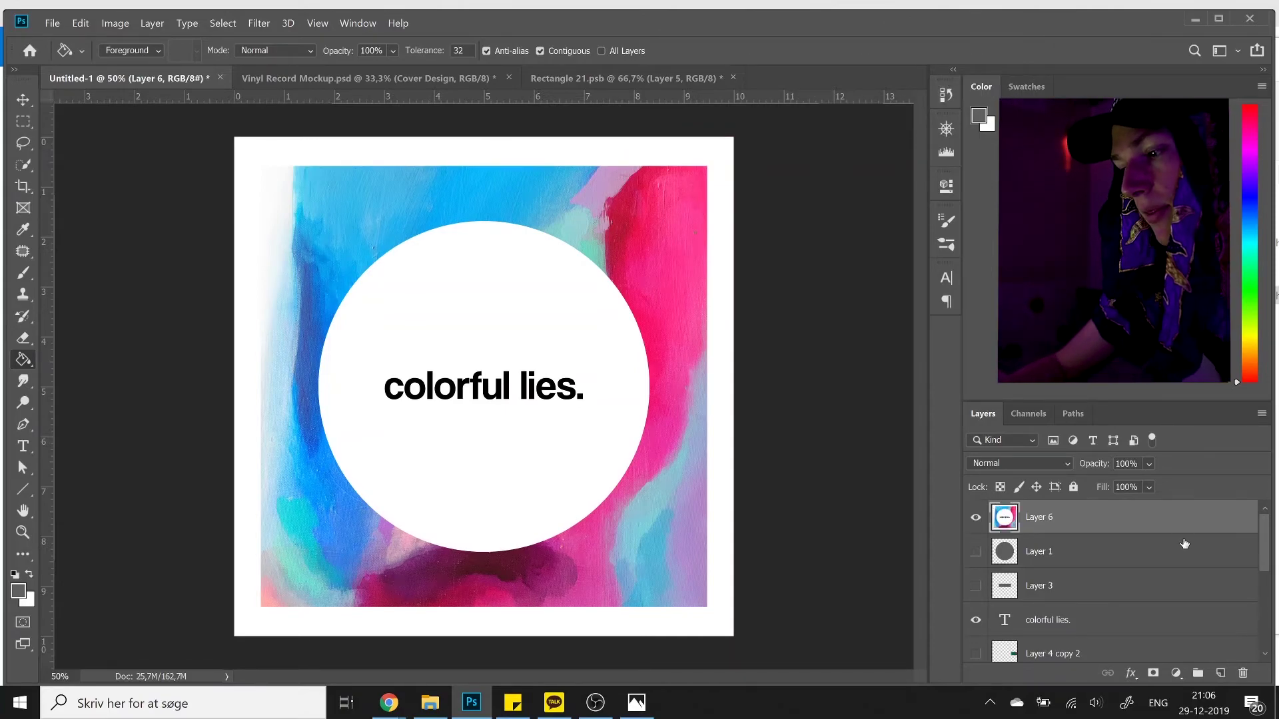
# Duplicate the merged Layer 6 into the Rectangle 21.psb document.
pyautogui.rightClick(1182, 513)
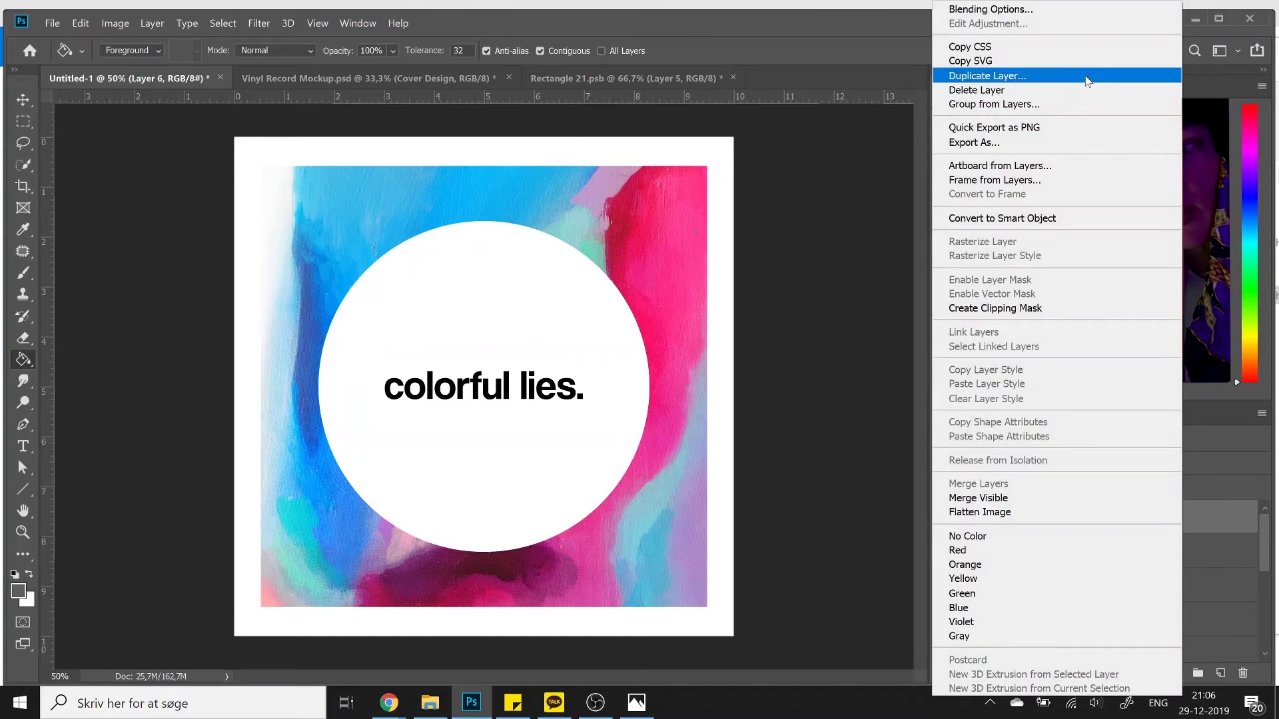
pyautogui.click(1087, 76)
pyautogui.click(673, 247)
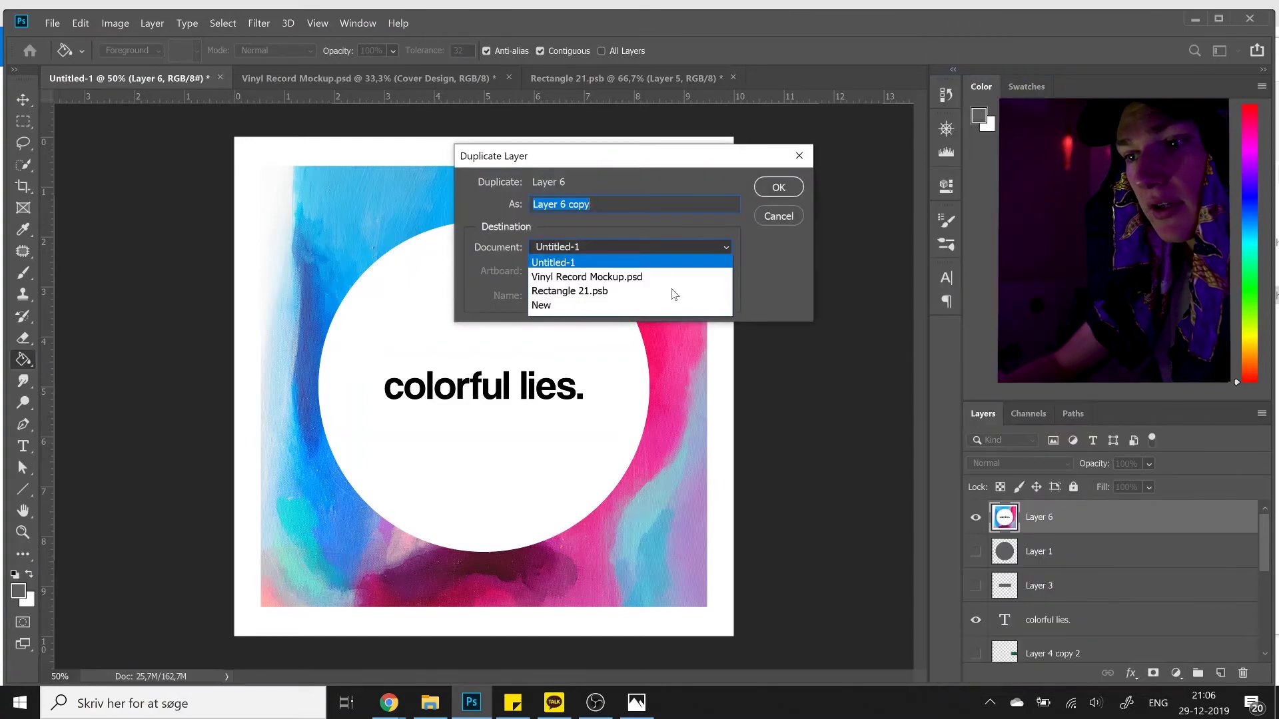
pyautogui.click(673, 291)
pyautogui.click(772, 187)
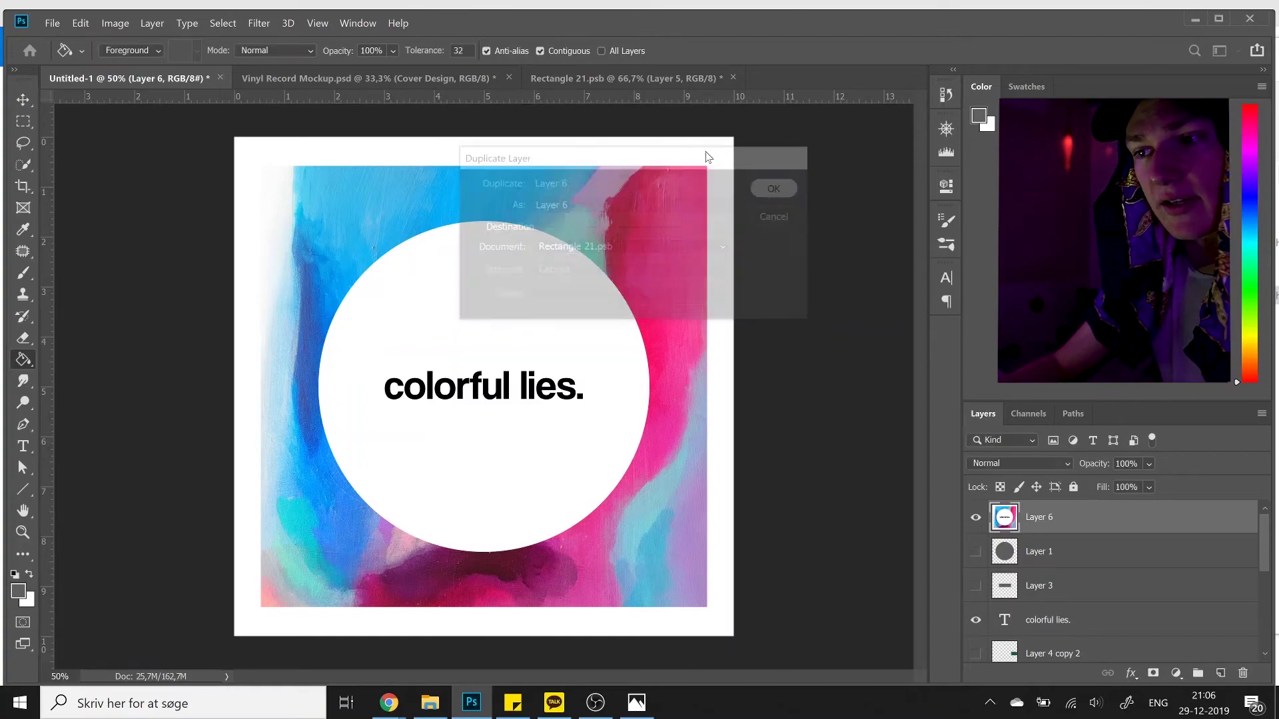
# Scale the duplicated artwork down to fit the square canvas of Rectangle 21.psb and save it into the vinyl mockup.
pyautogui.click(643, 86)
pyautogui.hotkey('ctrl', '-')
pyautogui.hotkey('ctrl', '-')
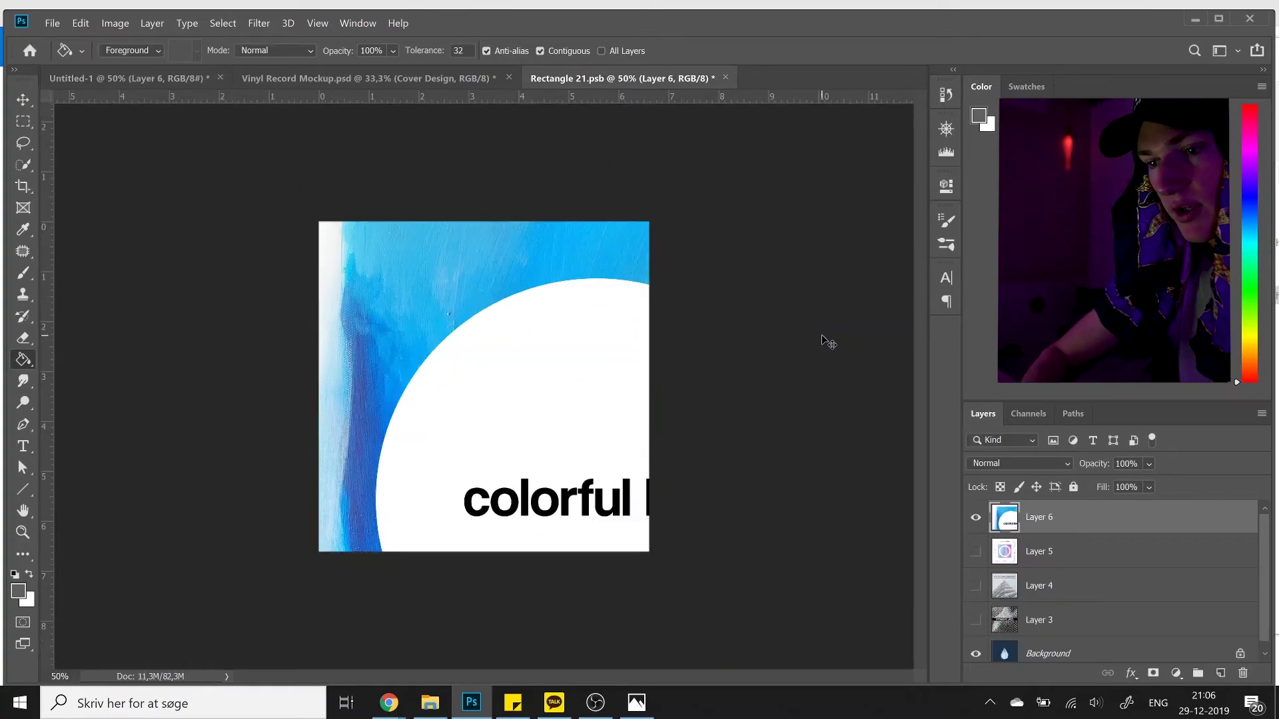
pyautogui.hotkey('ctrl', 't')
pyautogui.moveTo(708, 611)
pyautogui.mouseDown()
pyautogui.moveTo(608, 533)
pyautogui.moveTo(588, 500)
pyautogui.mouseUp()
pyautogui.press('Return')
pyautogui.press('g')
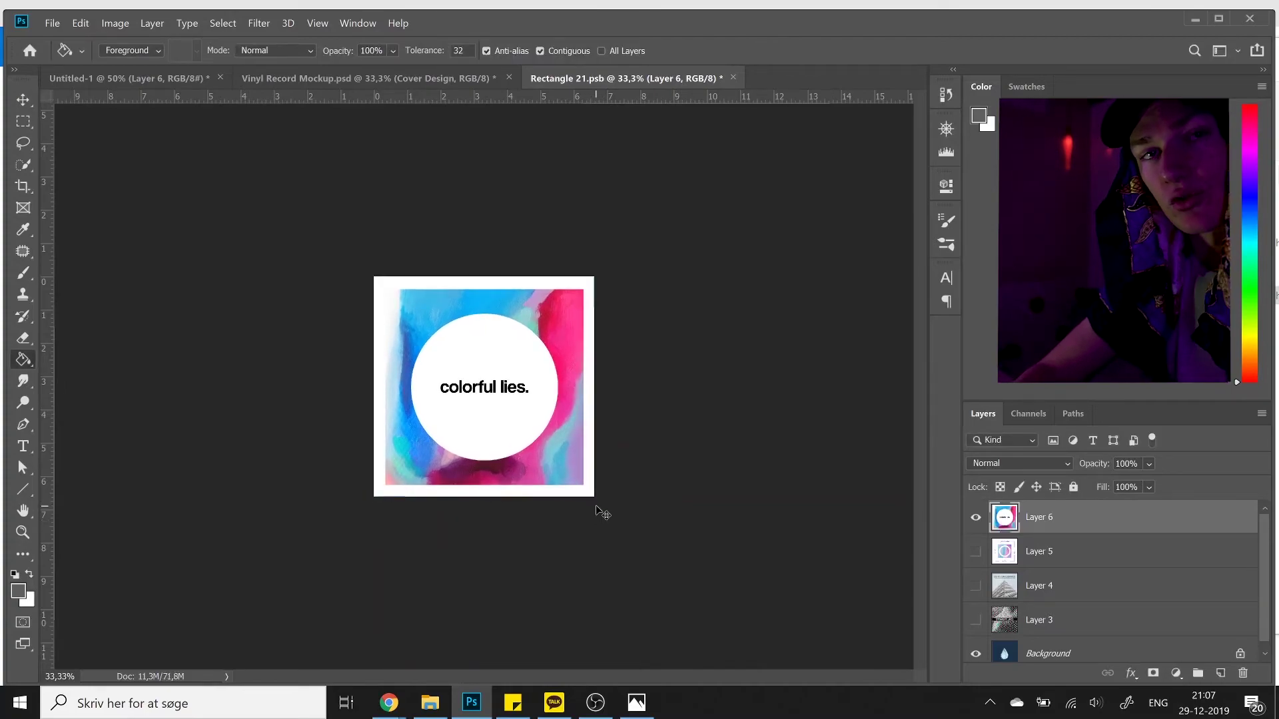
pyautogui.hotkey('ctrl', 's')
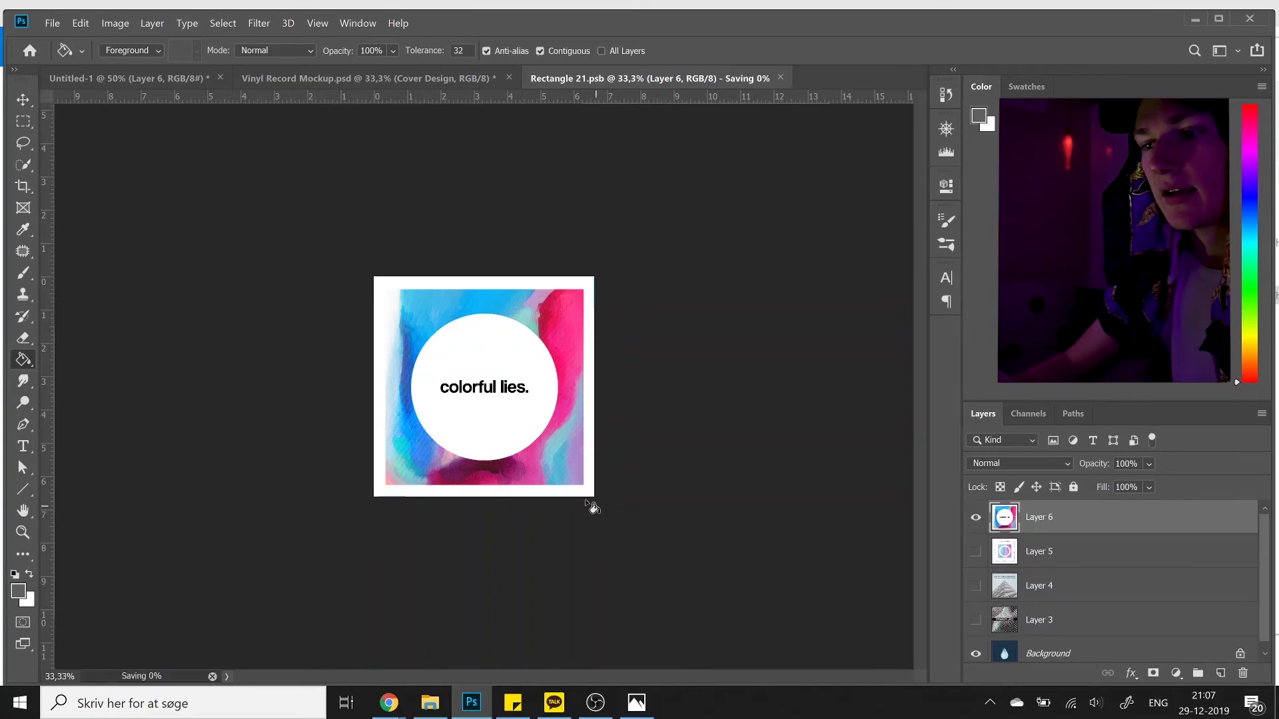
pyautogui.click(385, 78)
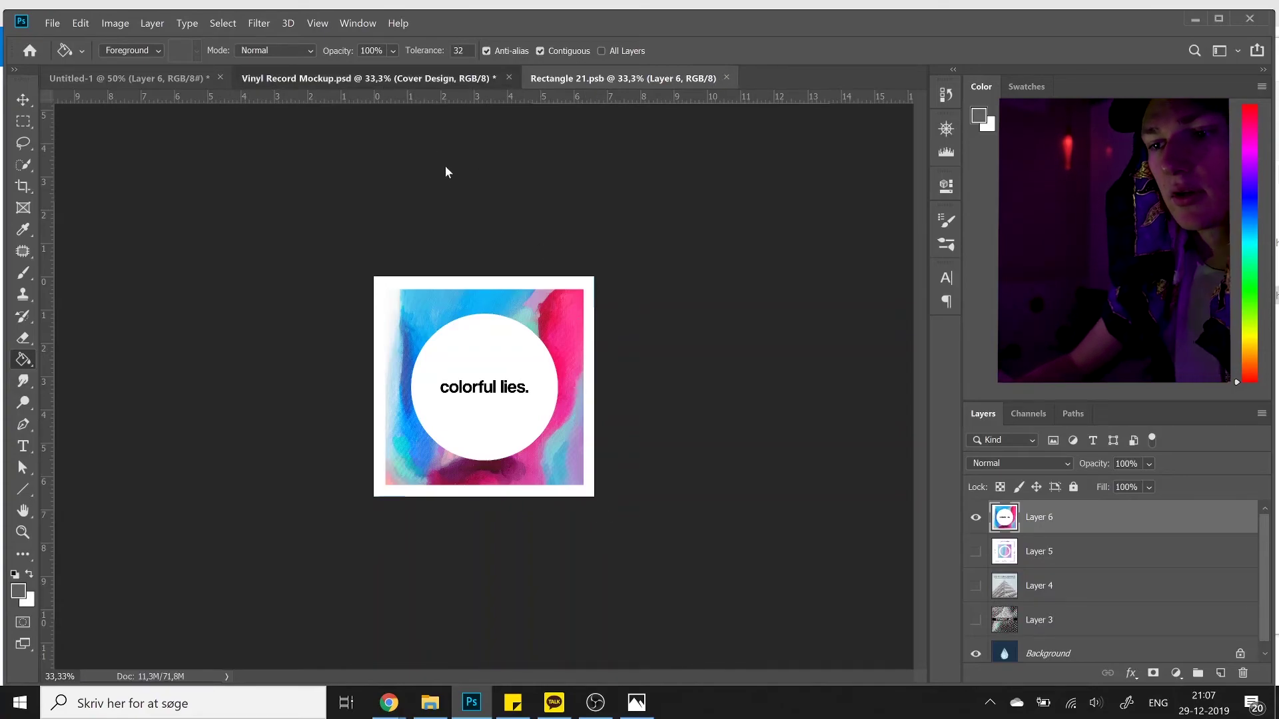